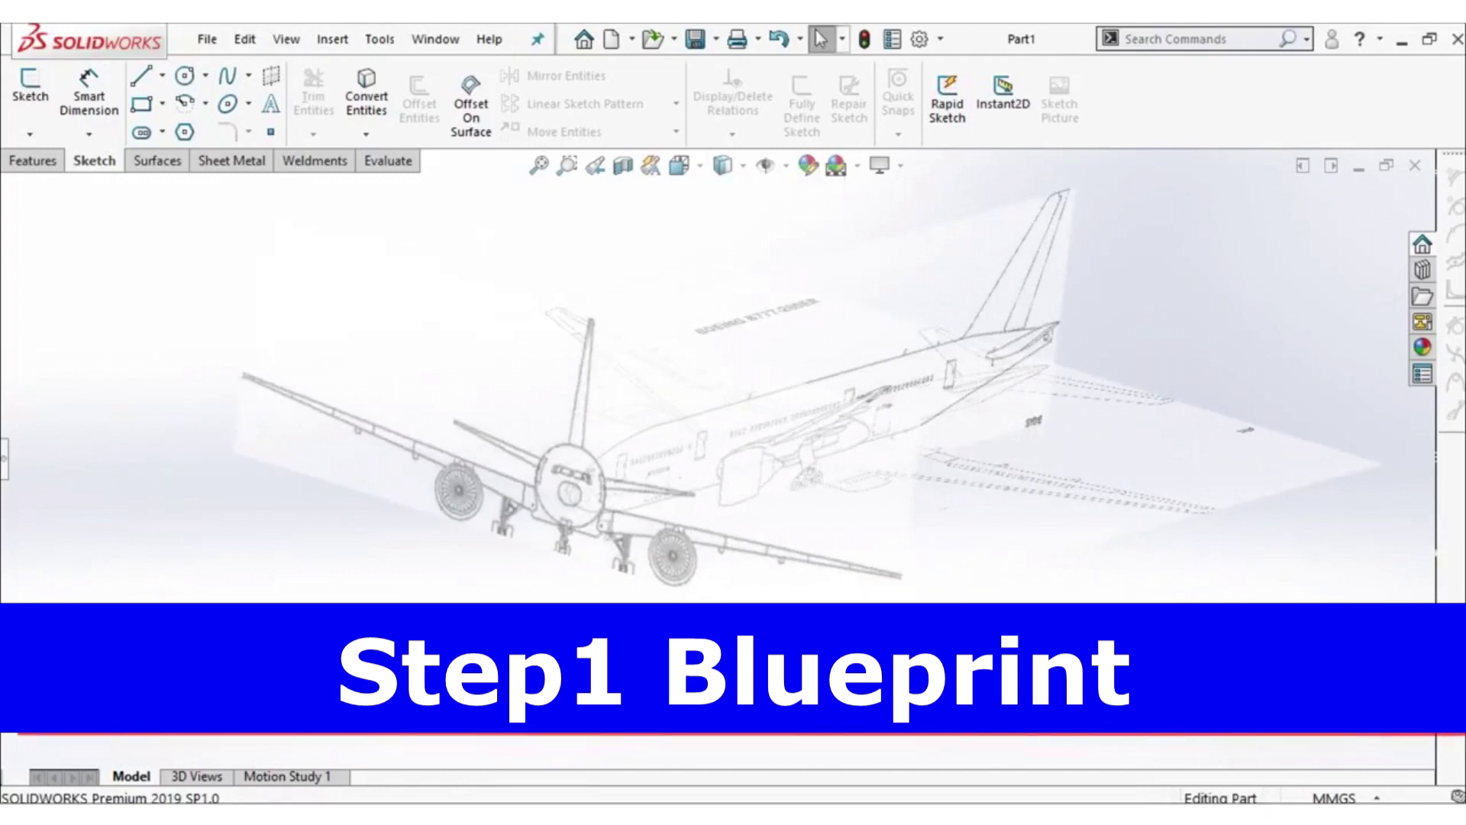
Step: Review the 777 blueprint in Front, Right, Top and Isometric views, then zoom to fit
key(space)
key(ctrl+1)
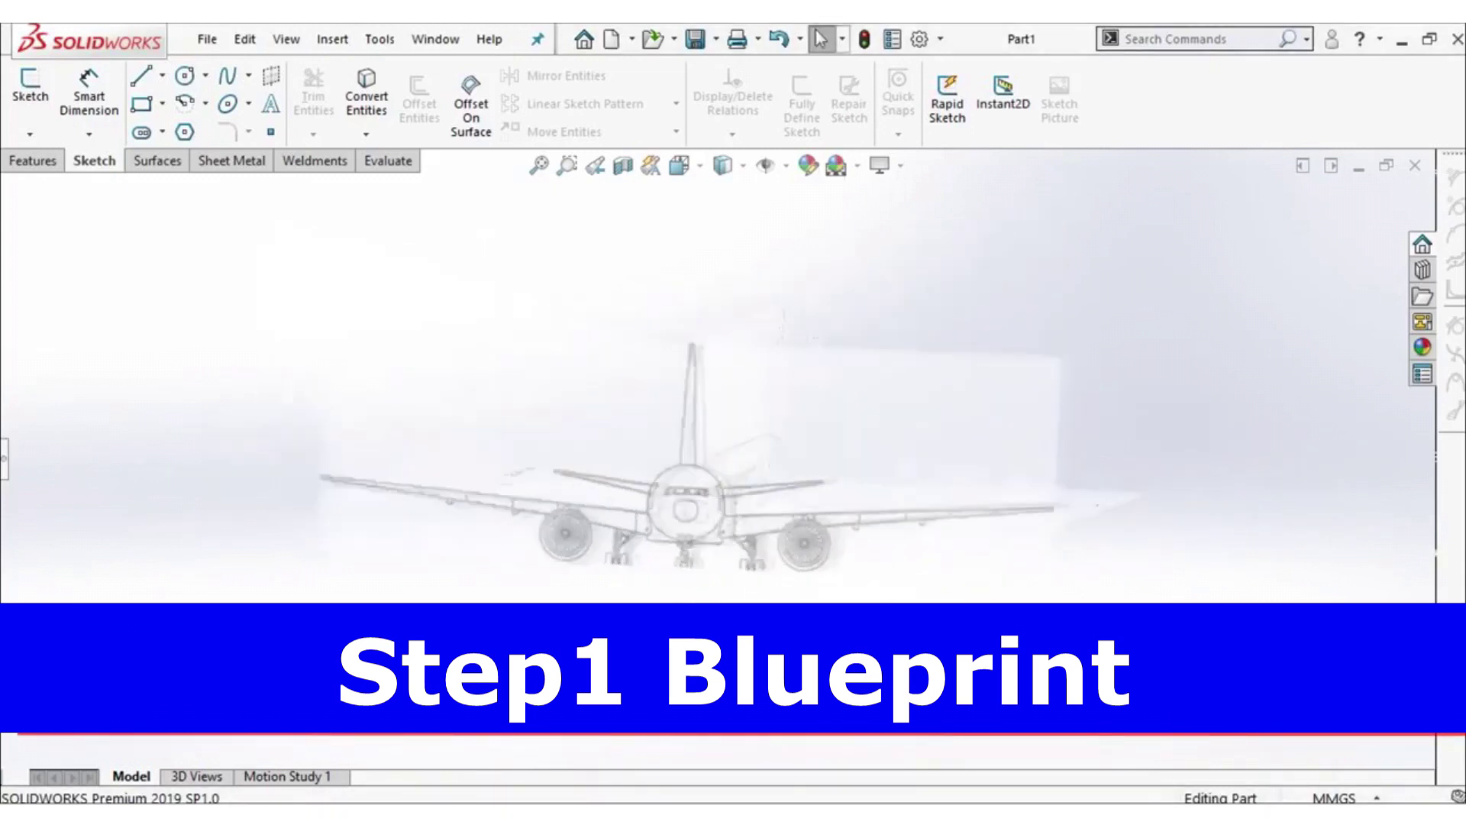
key(space)
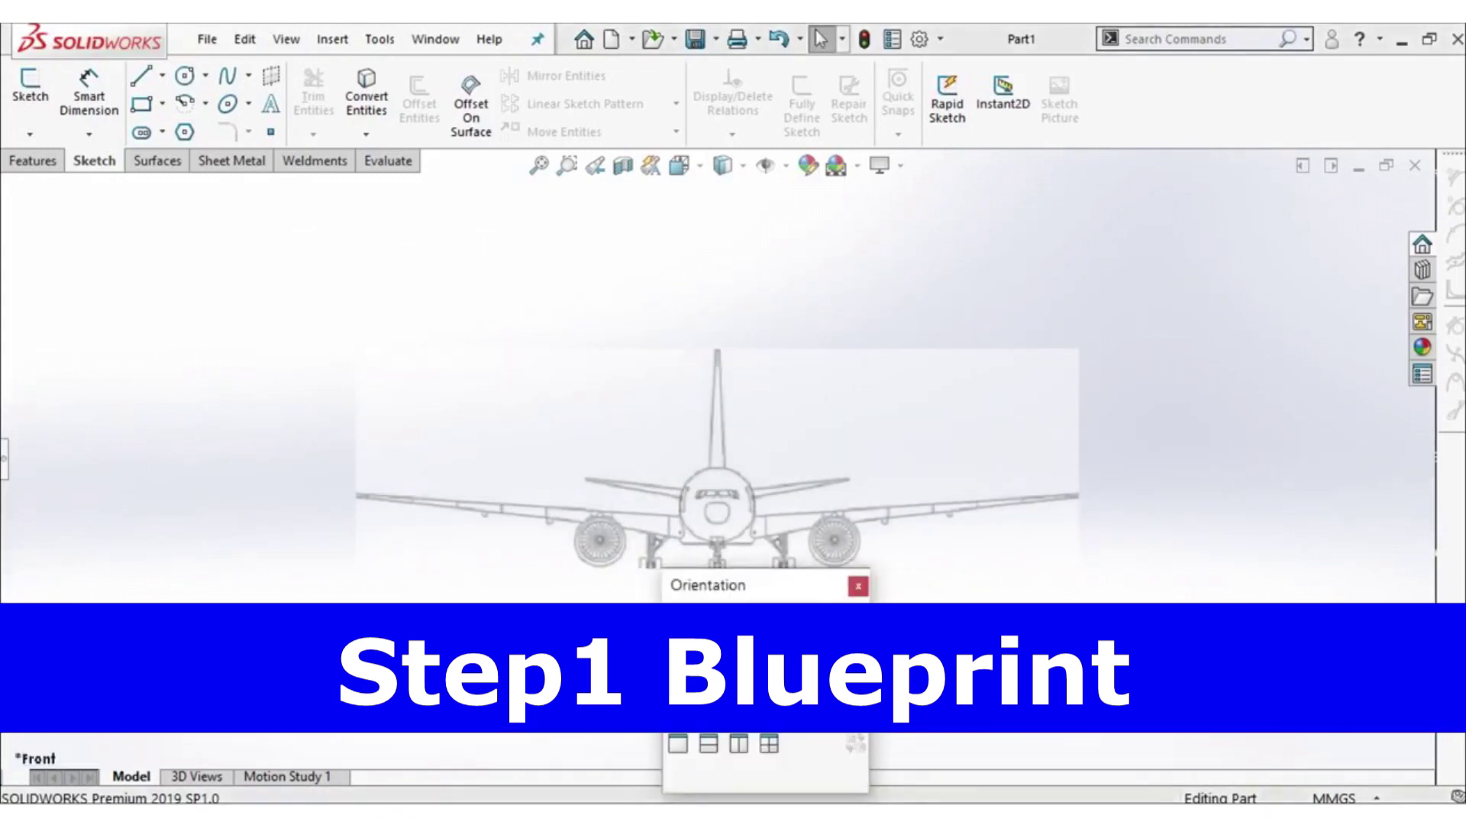
key(ctrl+4)
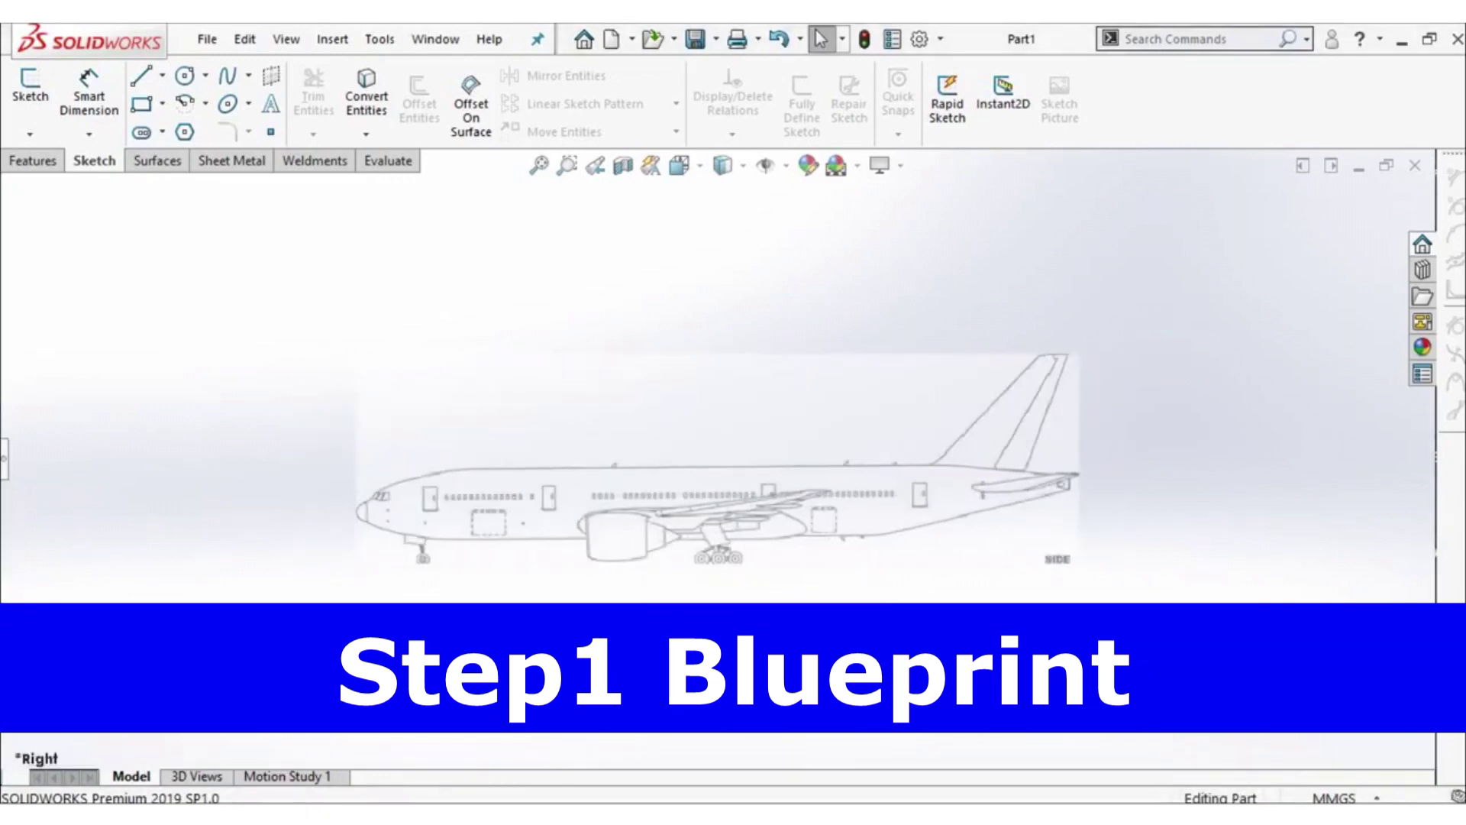
key(space)
key(ctrl+5)
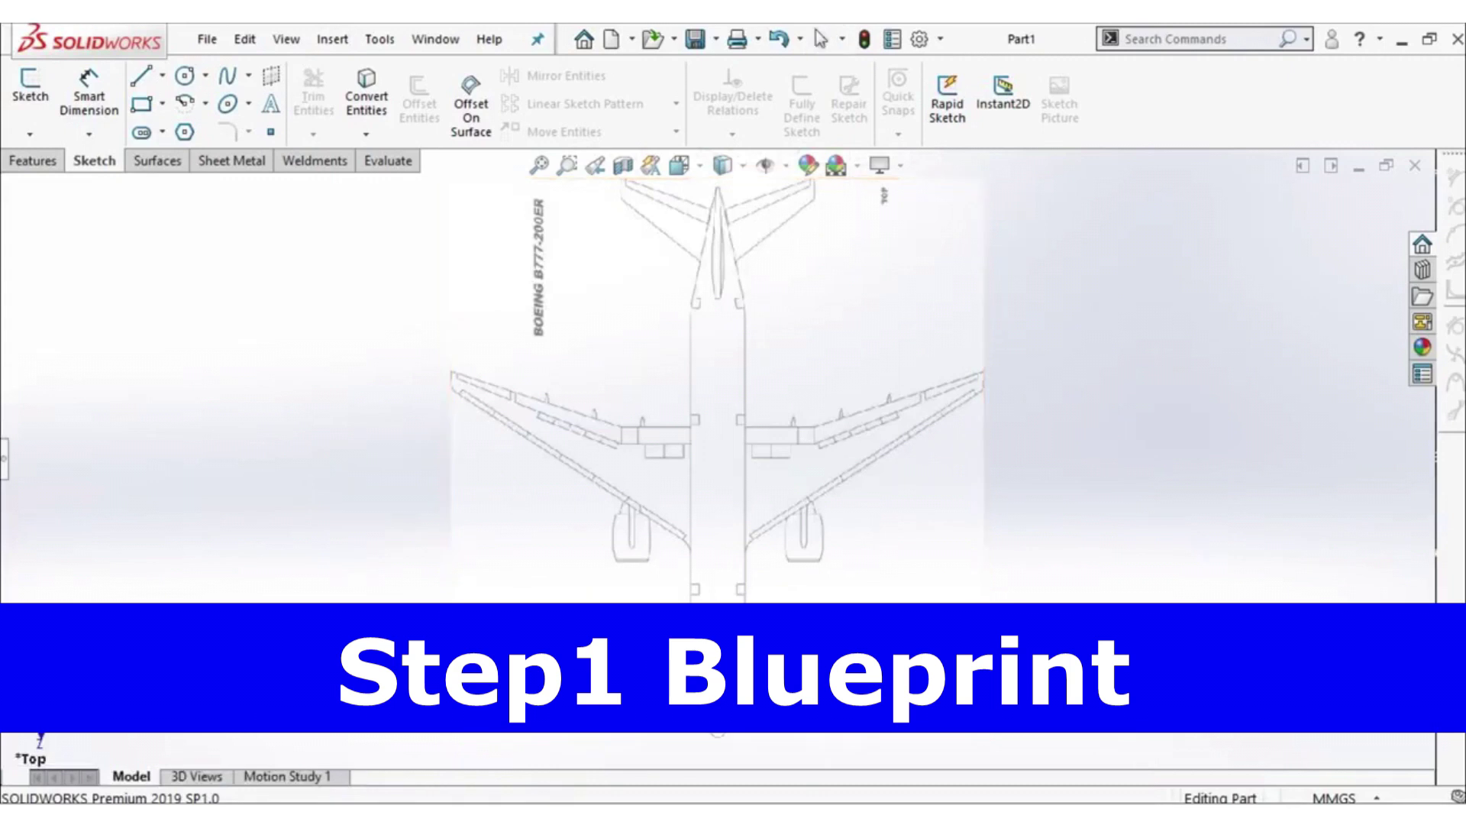
key(space)
key(ctrl+7)
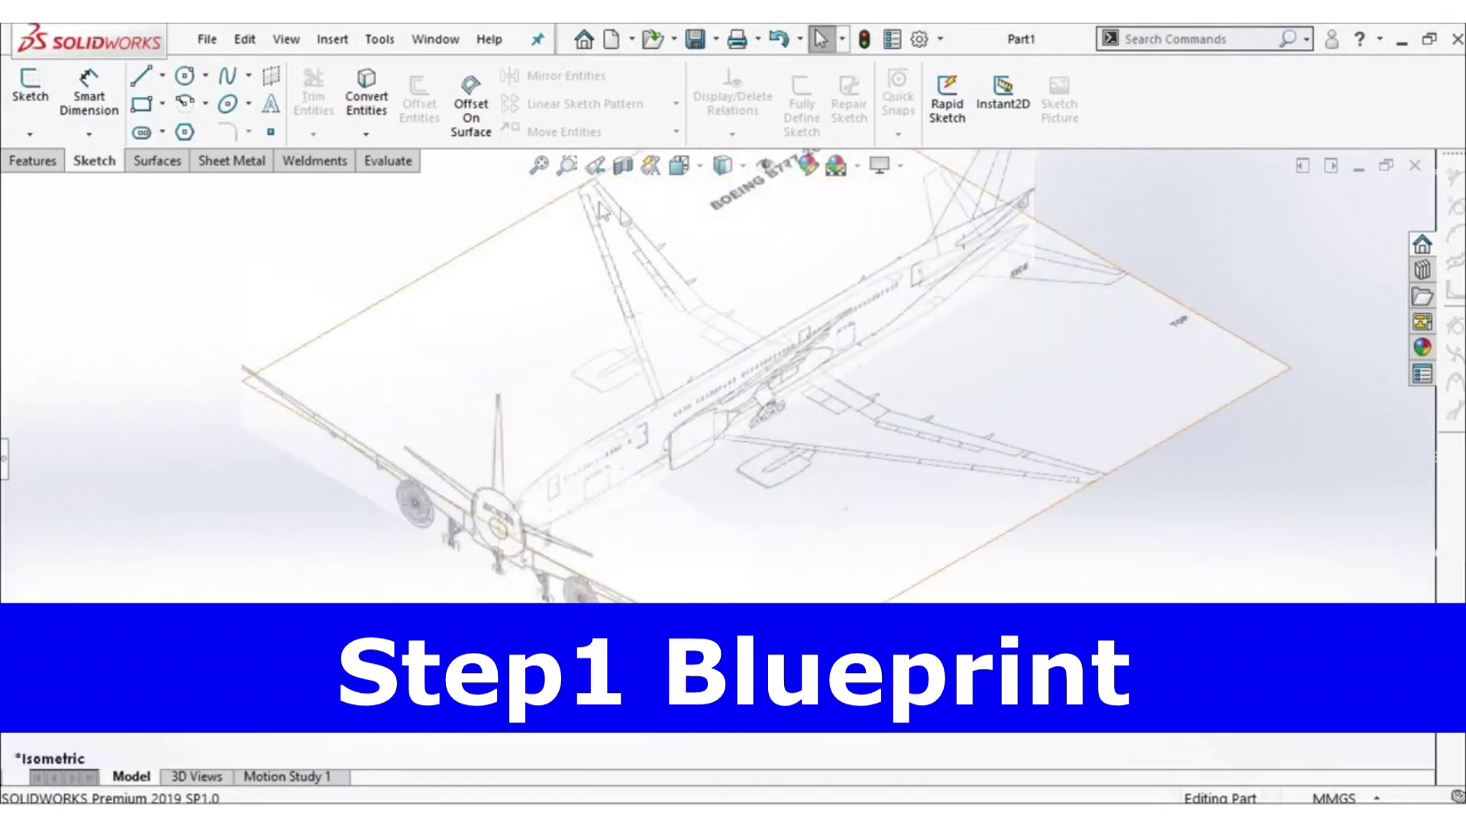
click(539, 165)
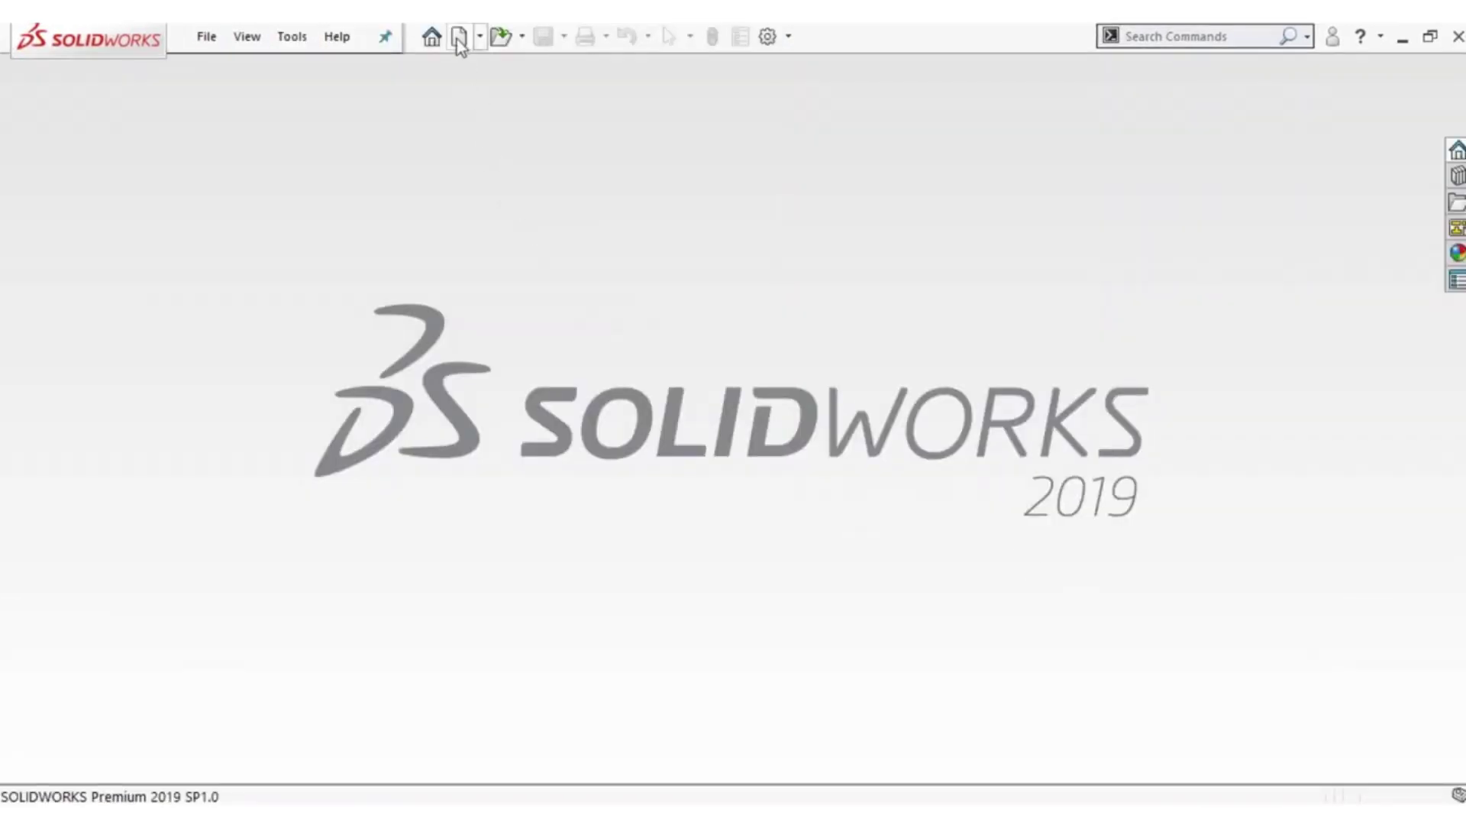
Step: Create a new part document and keep MMGS (millimetre, gram, second) units
click(458, 38)
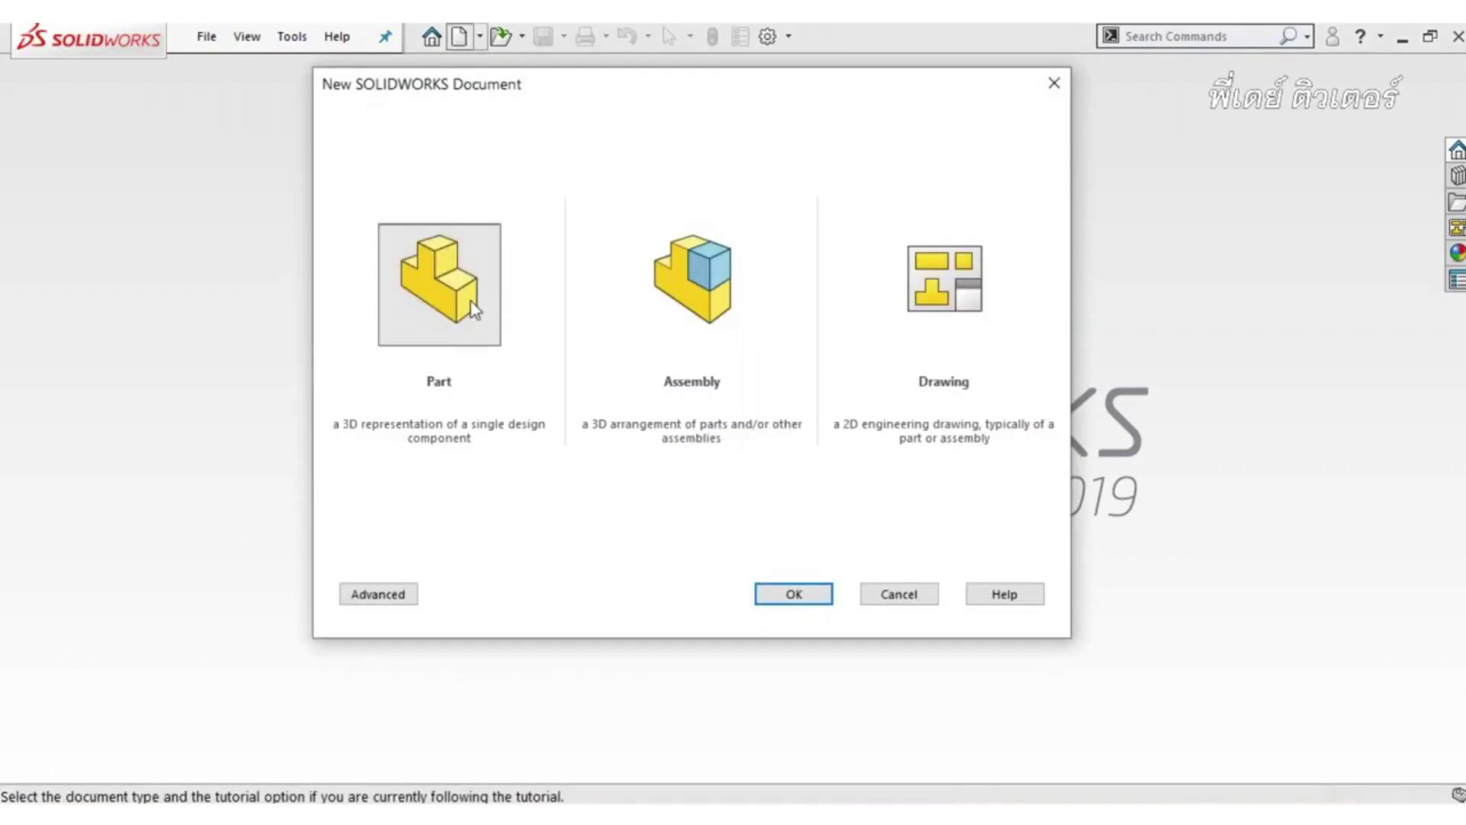
click(790, 594)
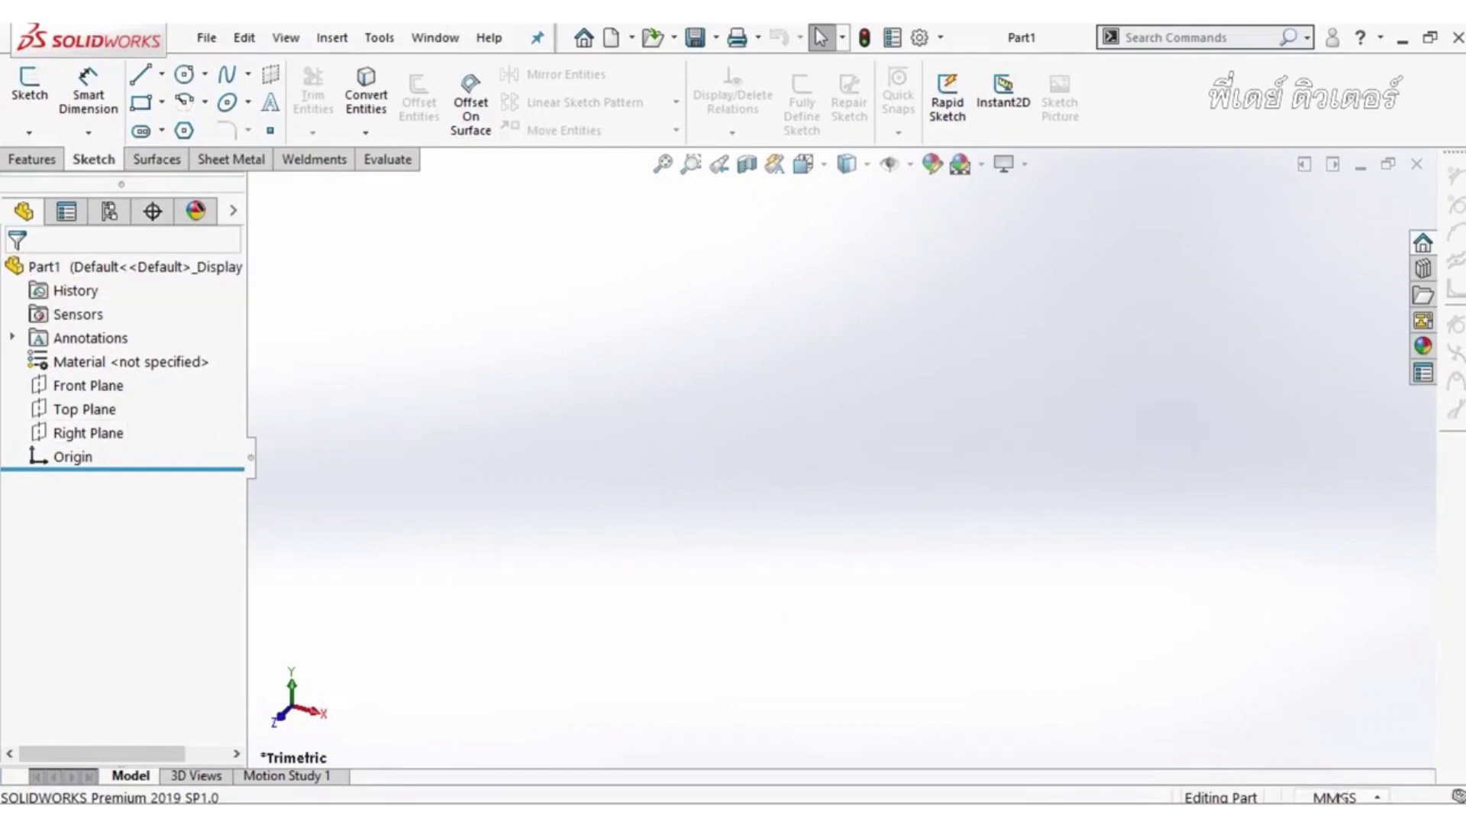
click(1338, 796)
click(1342, 706)
Step: Sketch on the Right Plane and insert boeing-777-side as a 637 x 185 mm sketch picture
click(113, 433)
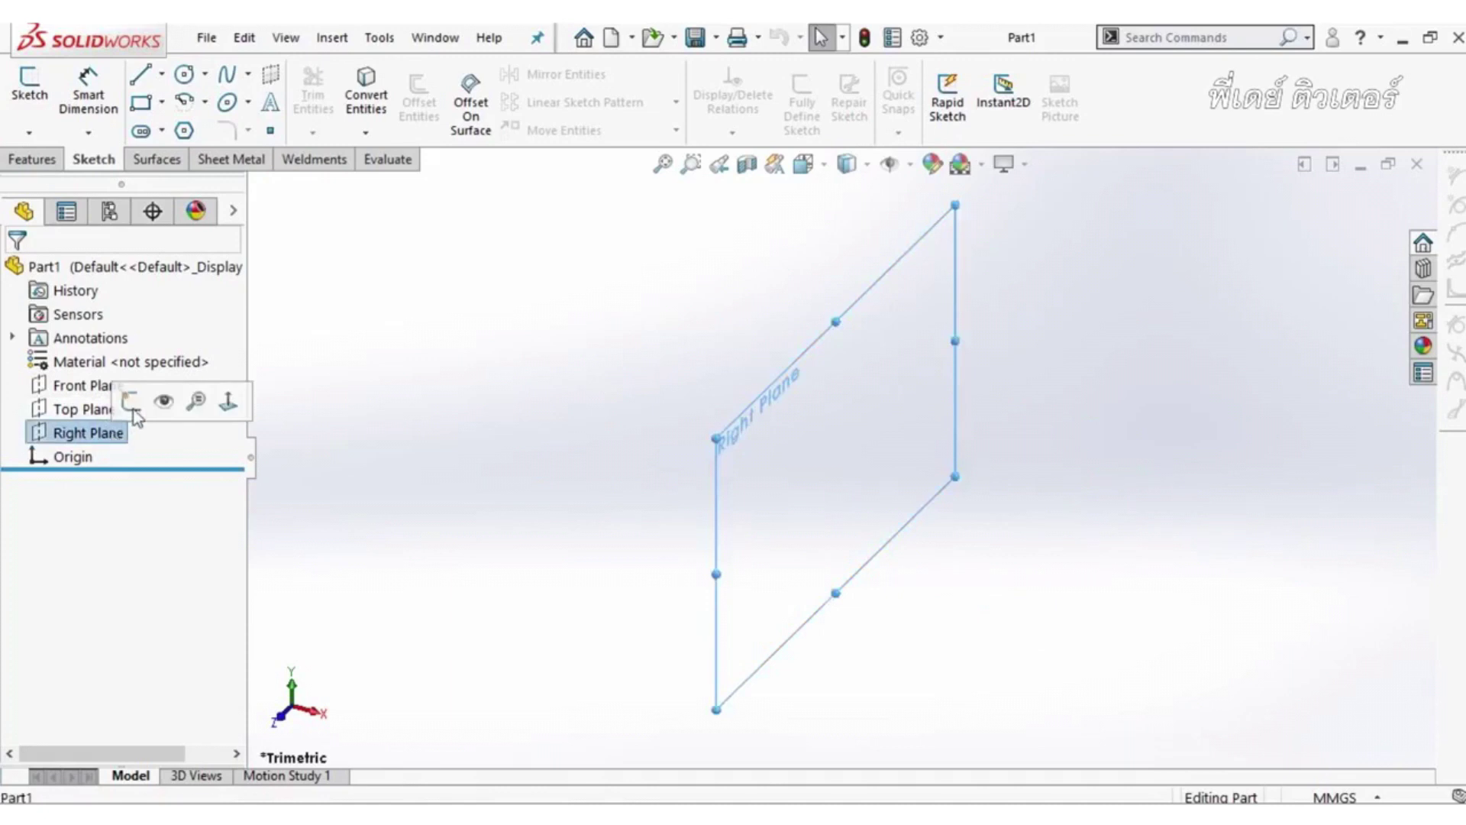
click(133, 409)
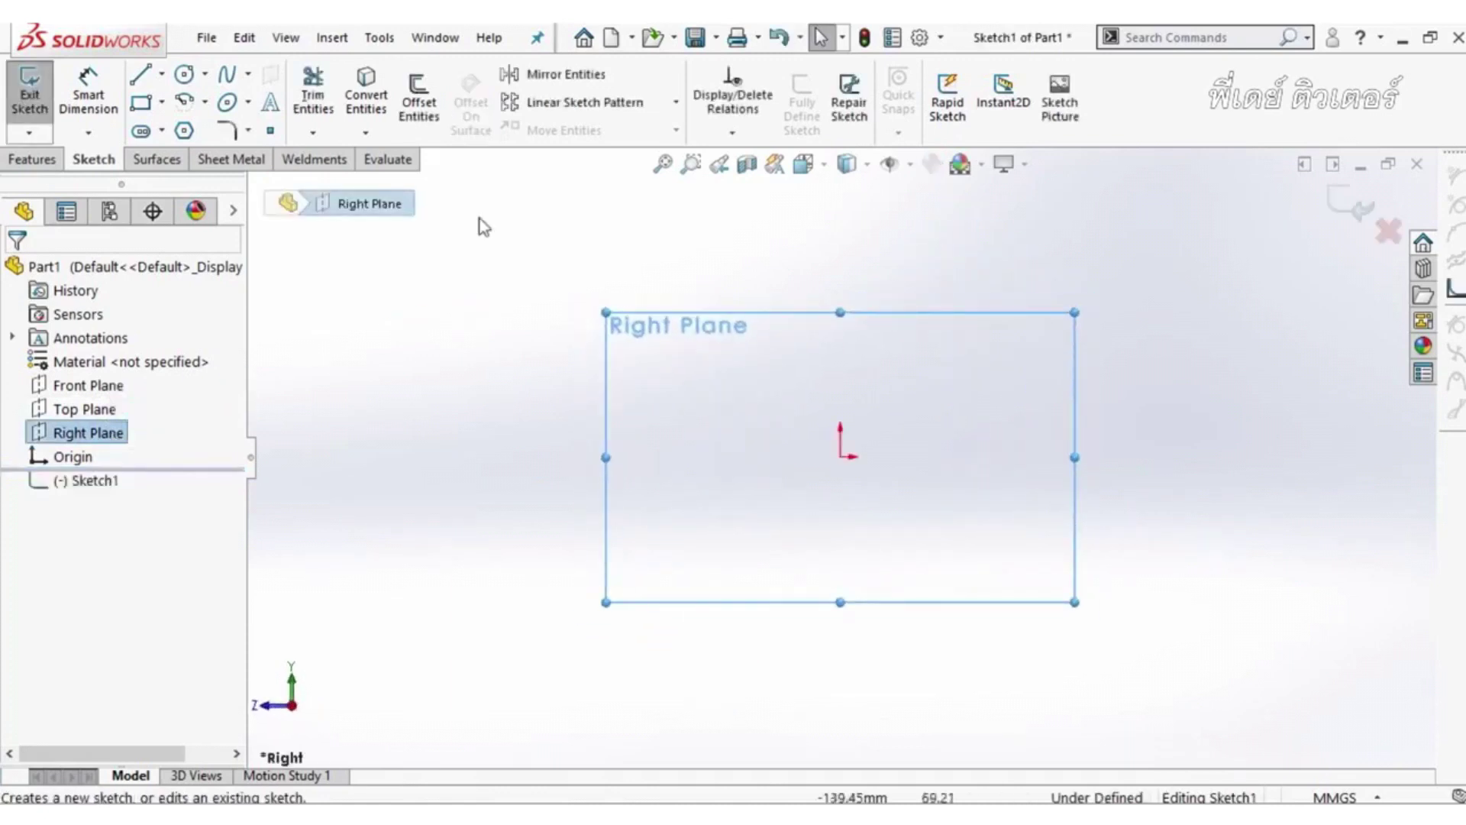
click(379, 38)
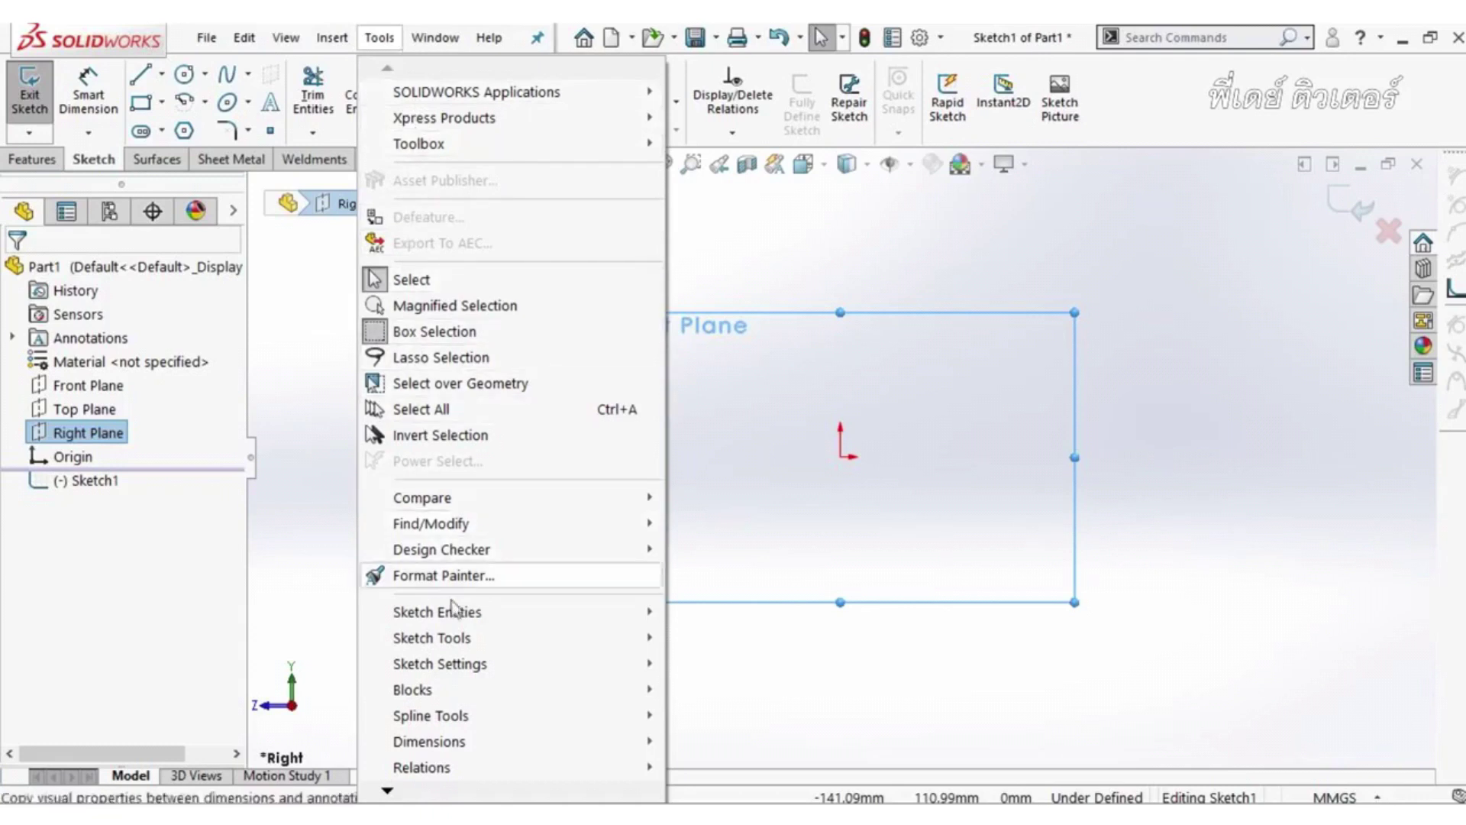
mouse_move(433, 638)
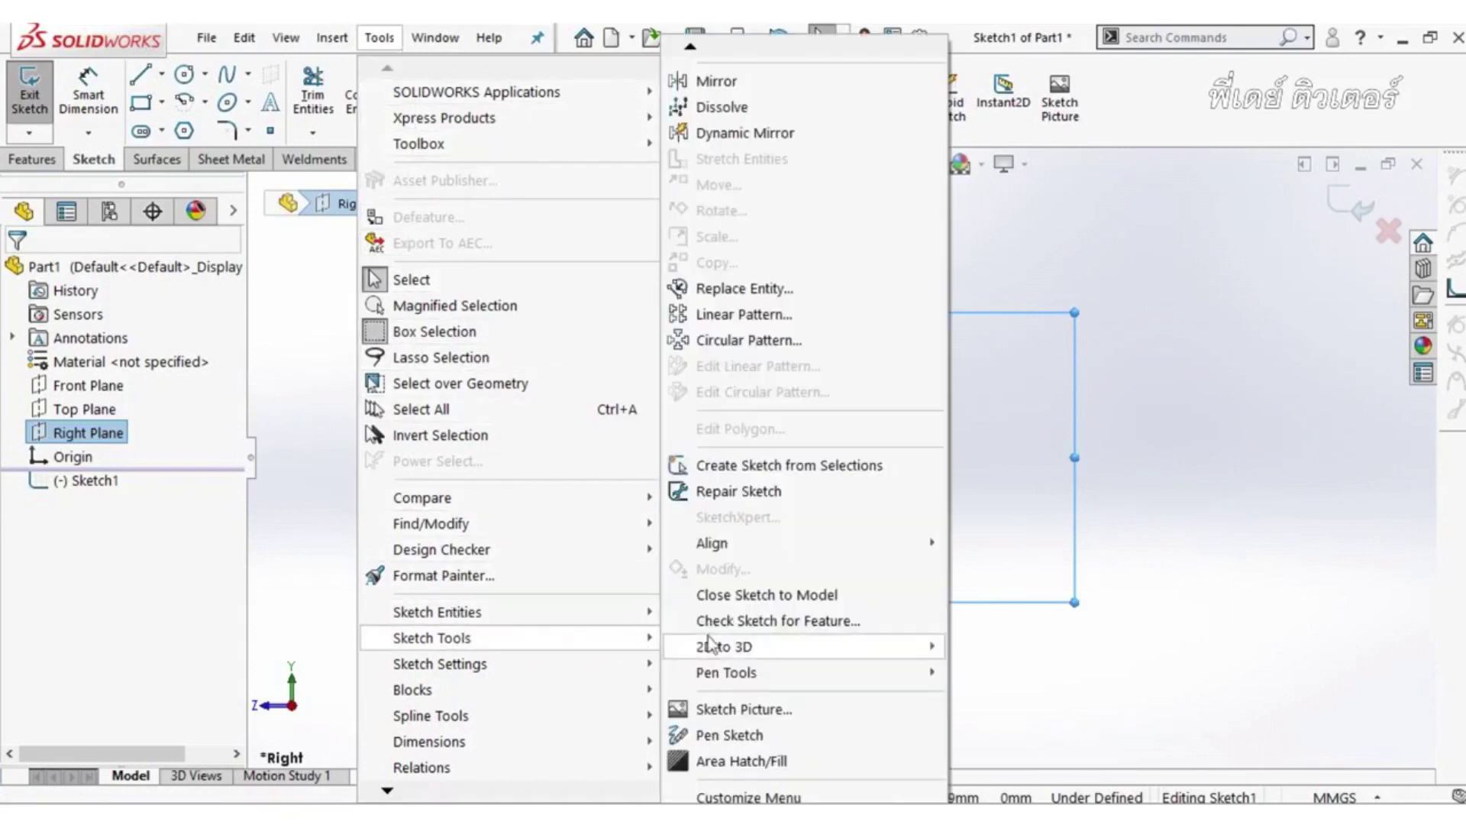
click(710, 710)
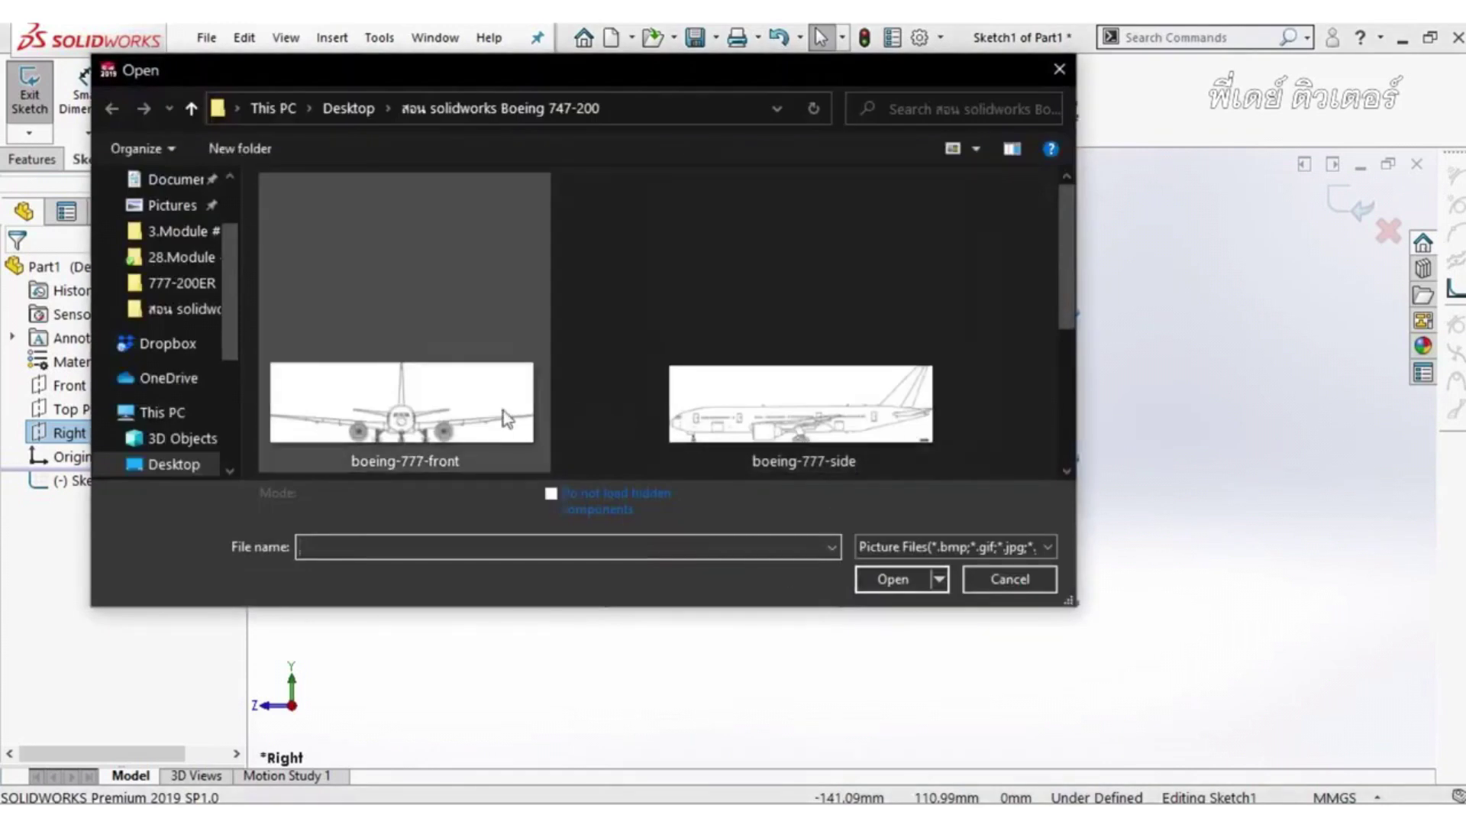
click(746, 413)
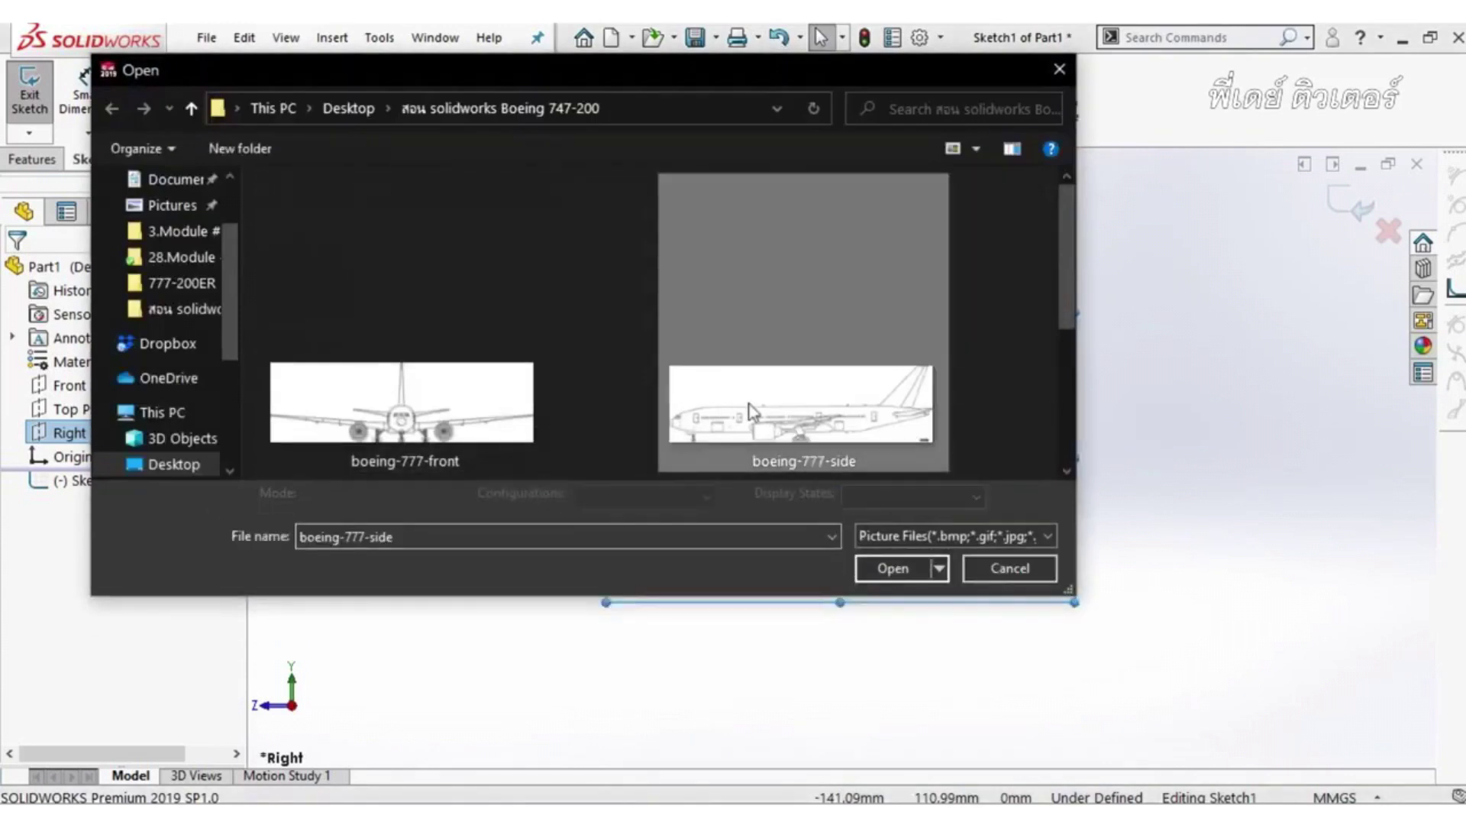
click(874, 573)
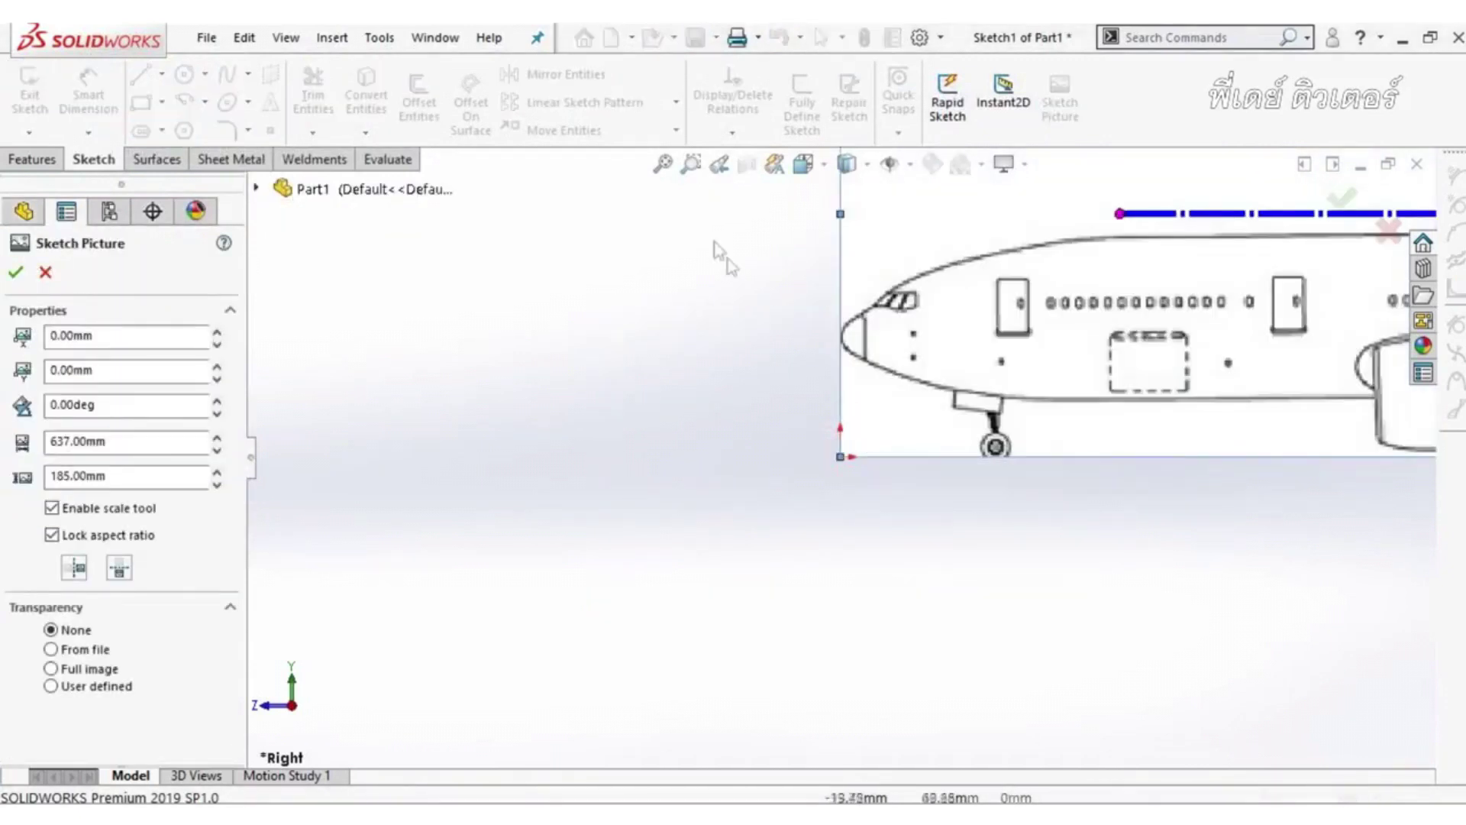
Step: Scale the side-view picture to 63700 mm wide (18500 mm tall) with aspect ratio locked
click(663, 165)
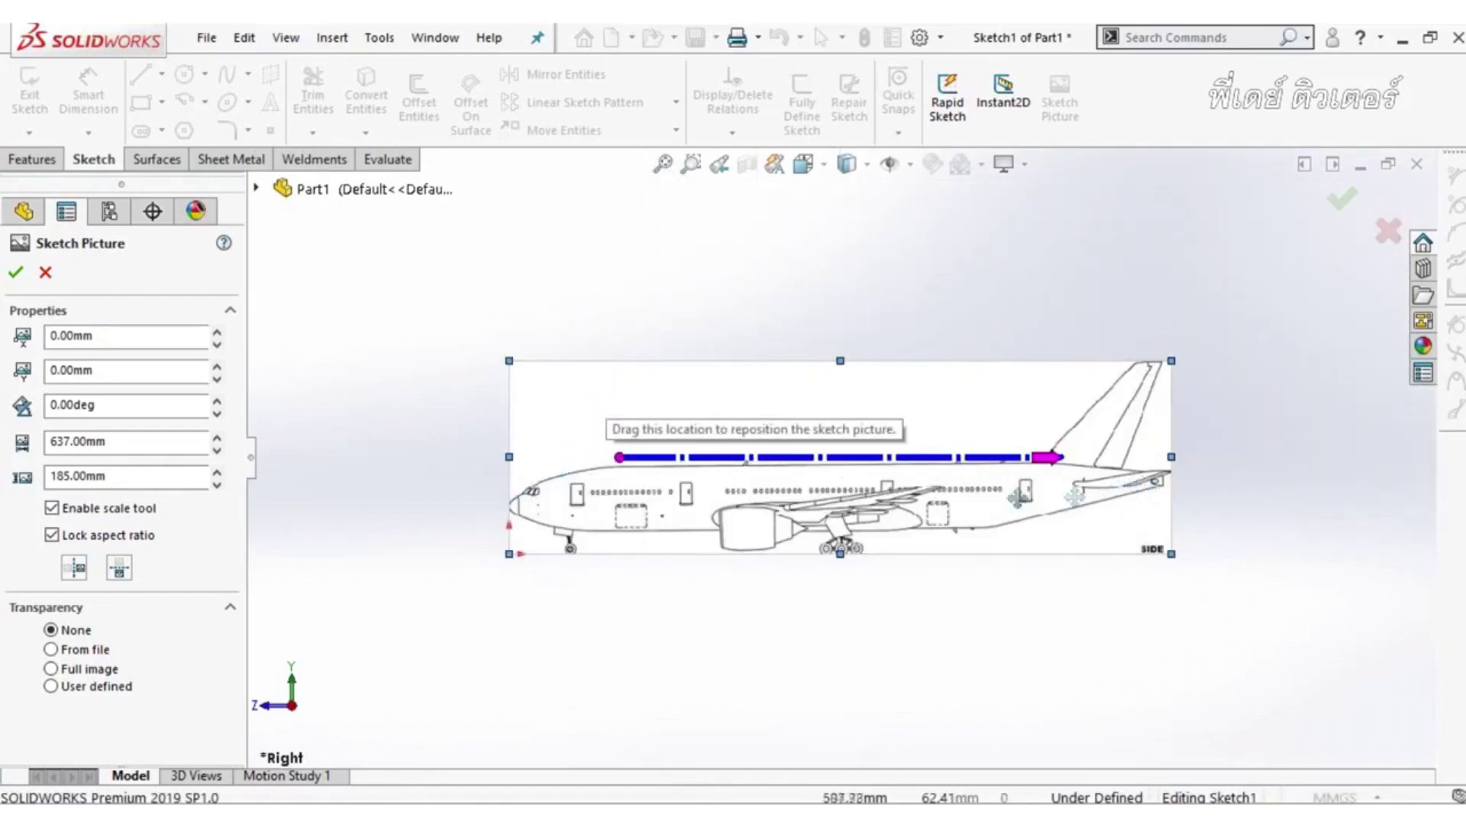
click(61, 513)
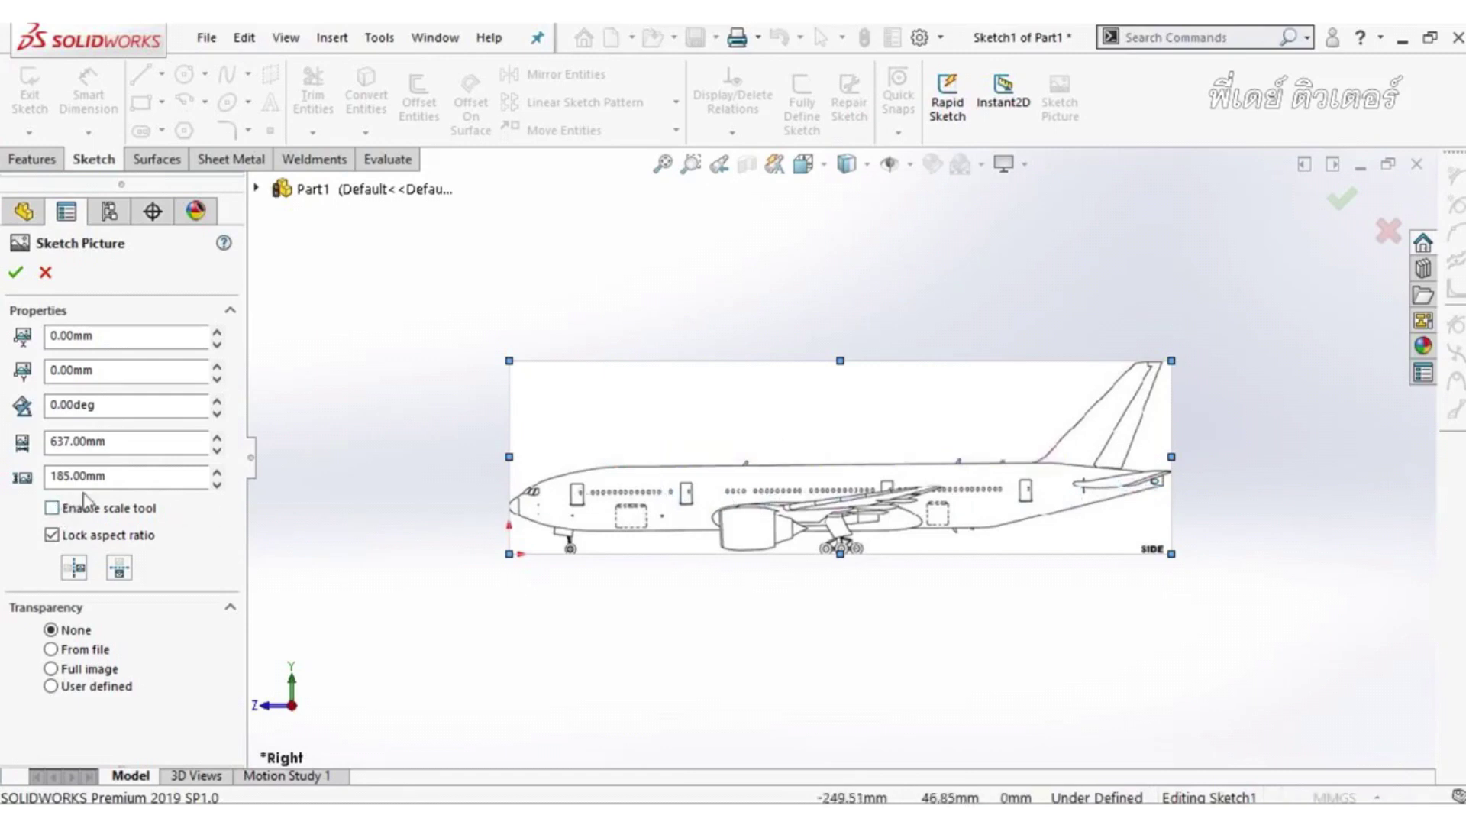
drag(122, 442, 4, 456)
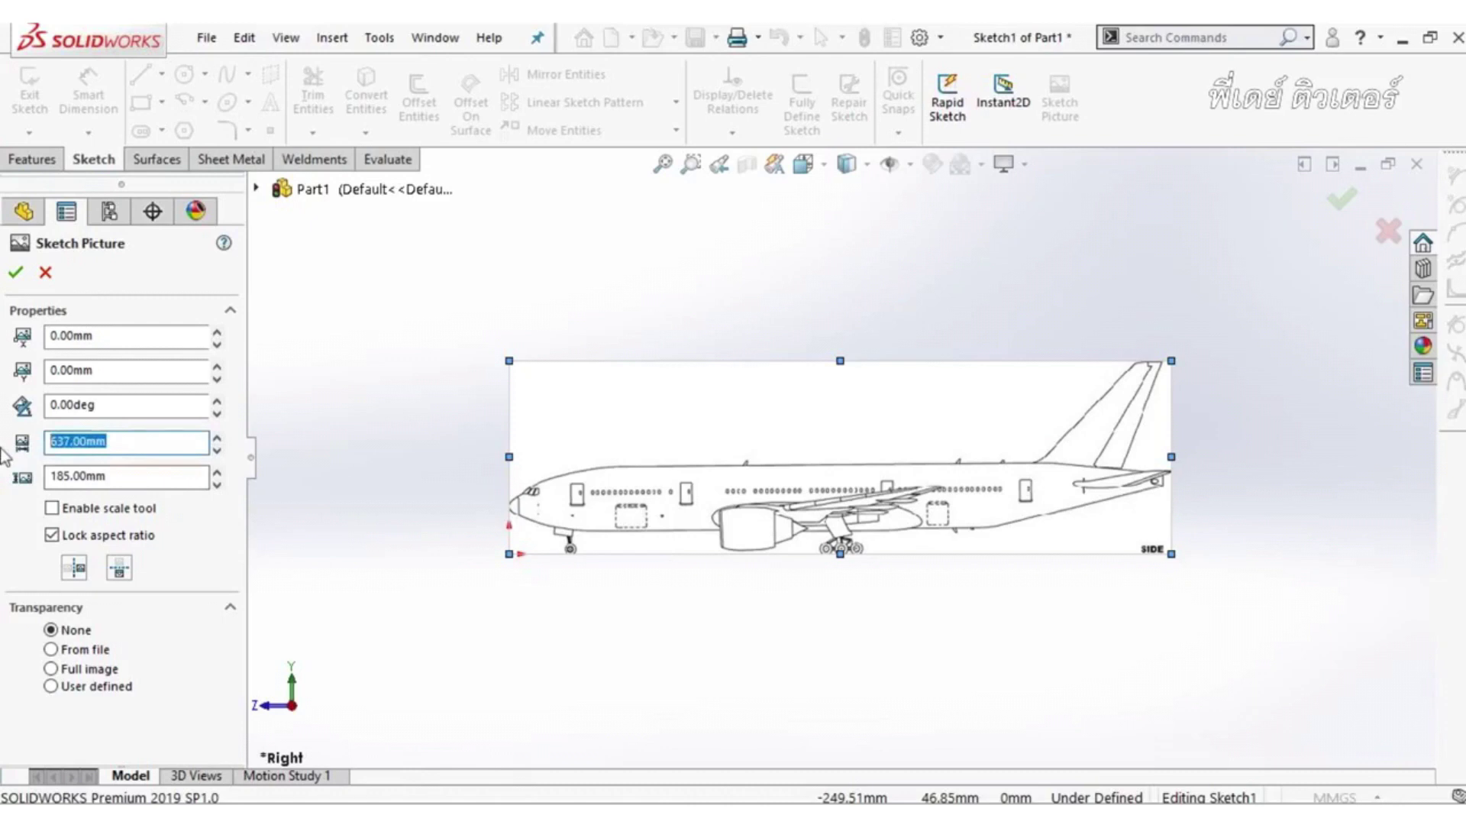
text(6)
key(Return)
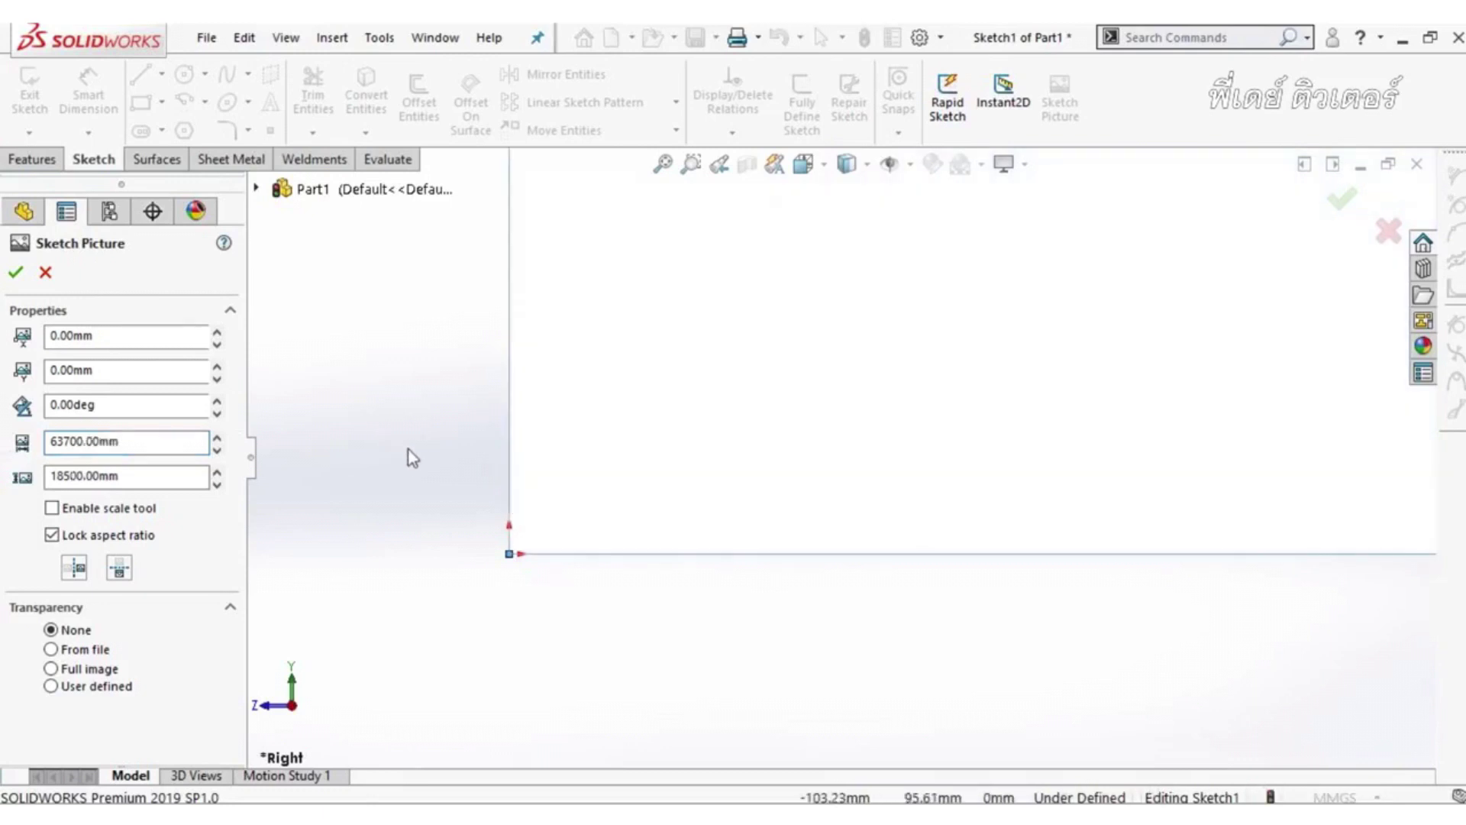
click(663, 164)
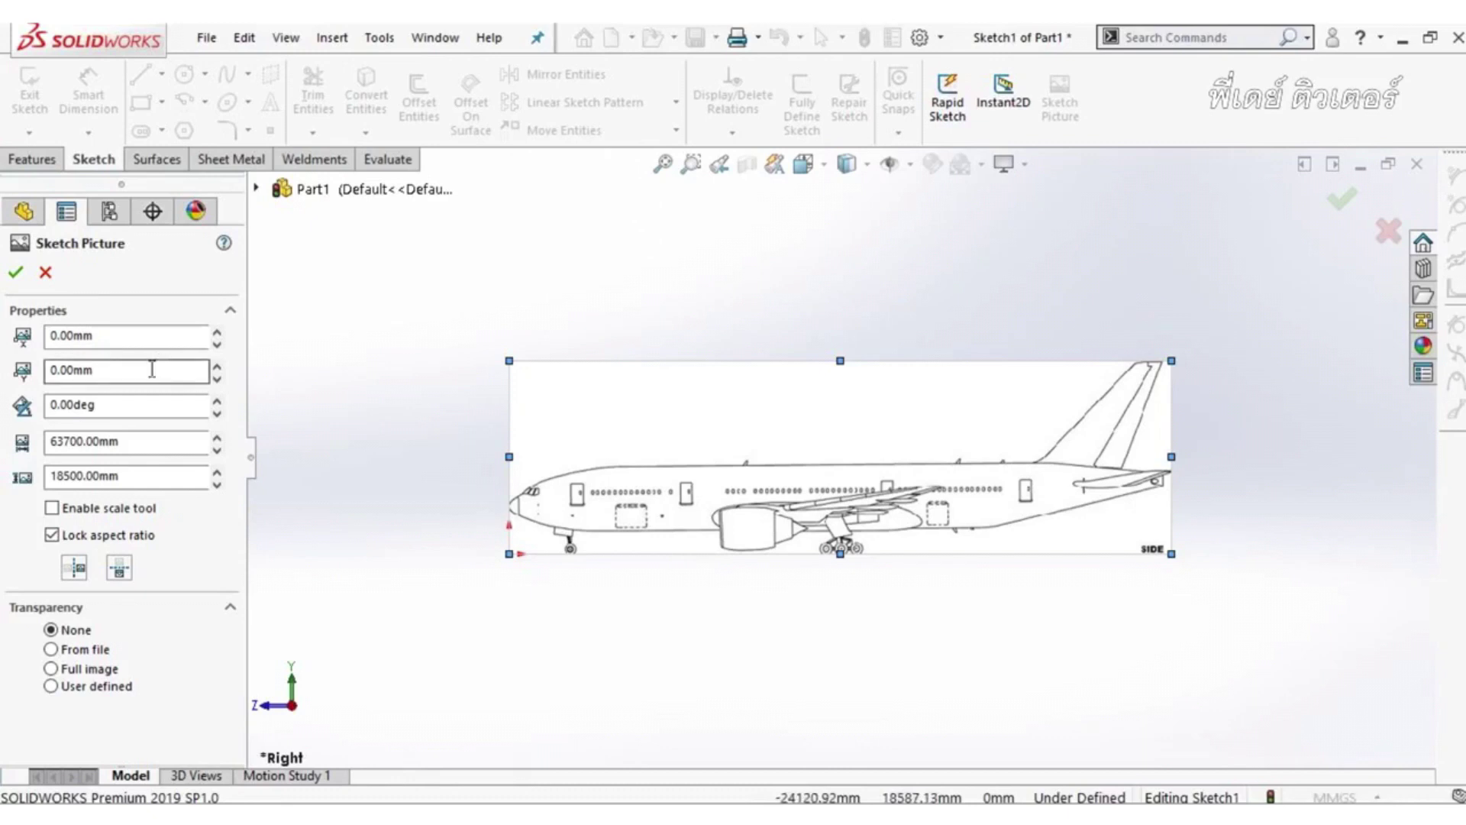
Step: Move the side-view picture to Y -4660 mm and zoom in to verify the nose sits at the origin
drag(107, 367, 3, 378)
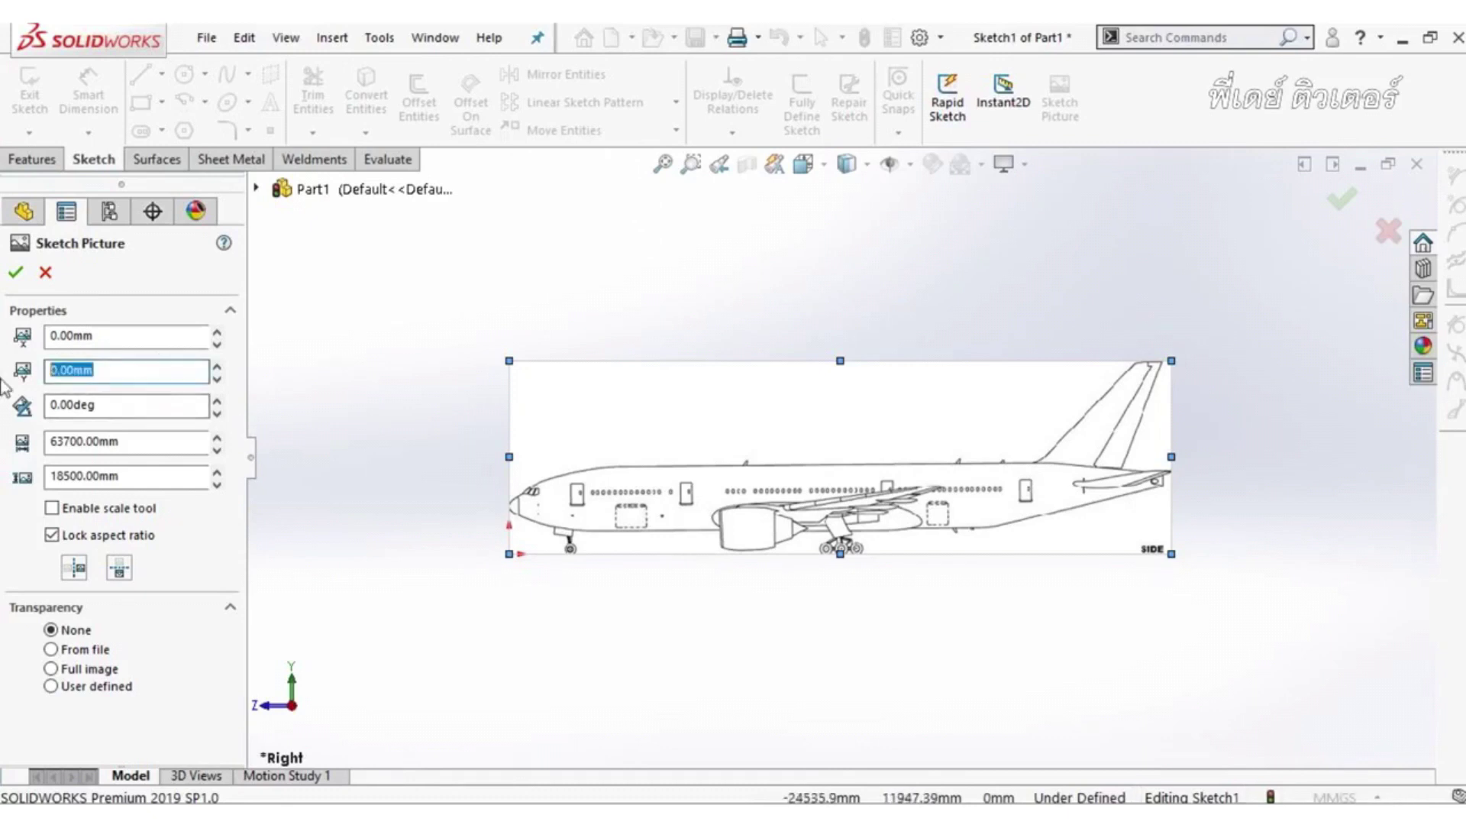
text(-4660)
key(Return)
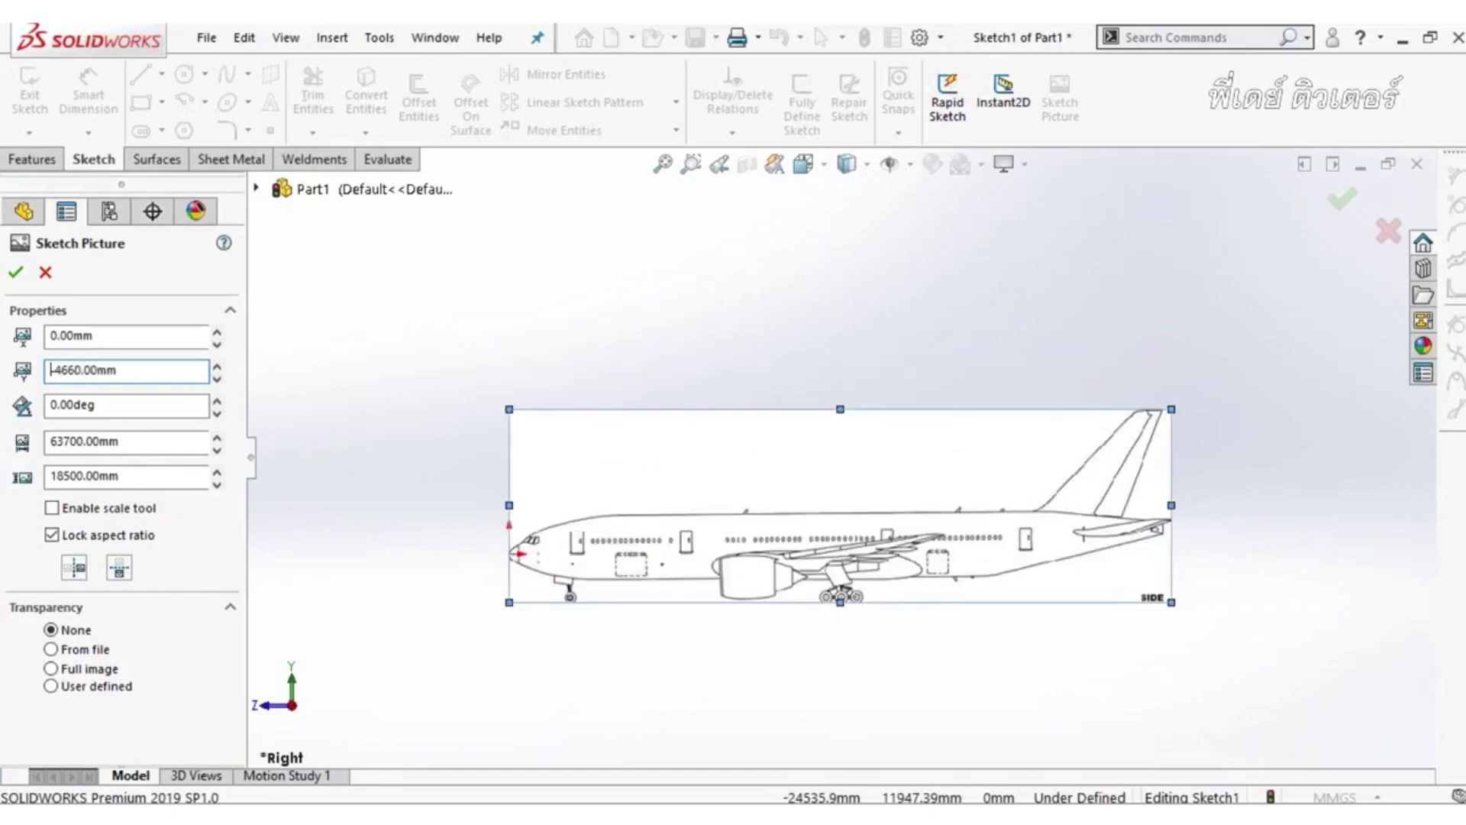
scroll(554, 550, down, 2)
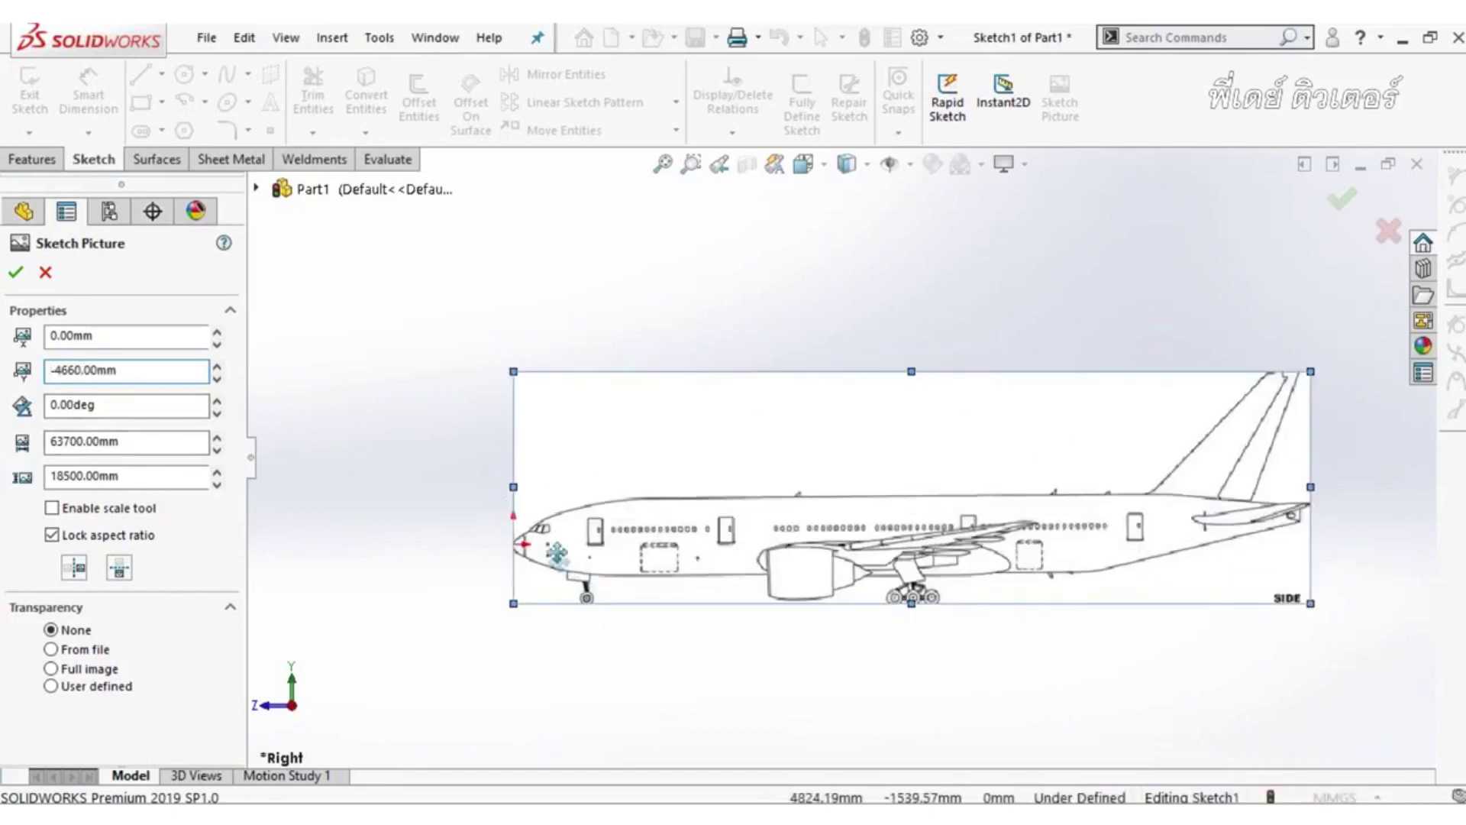
scroll(550, 534, down, 2)
scroll(580, 520, down, 2)
scroll(585, 513, down, 2)
scroll(610, 519, down, 2)
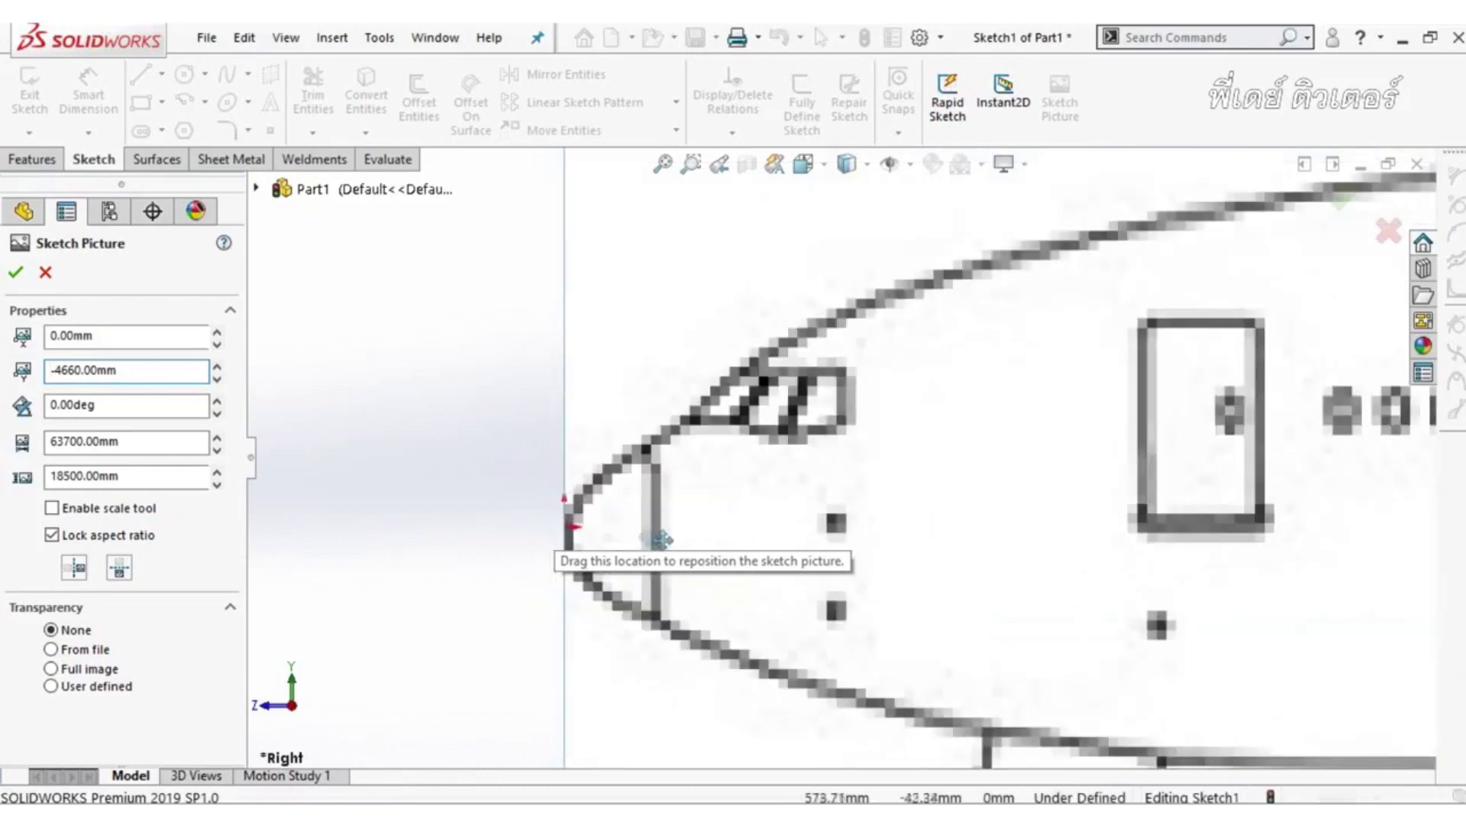
scroll(659, 539, down, 2)
scroll(666, 539, up, 2)
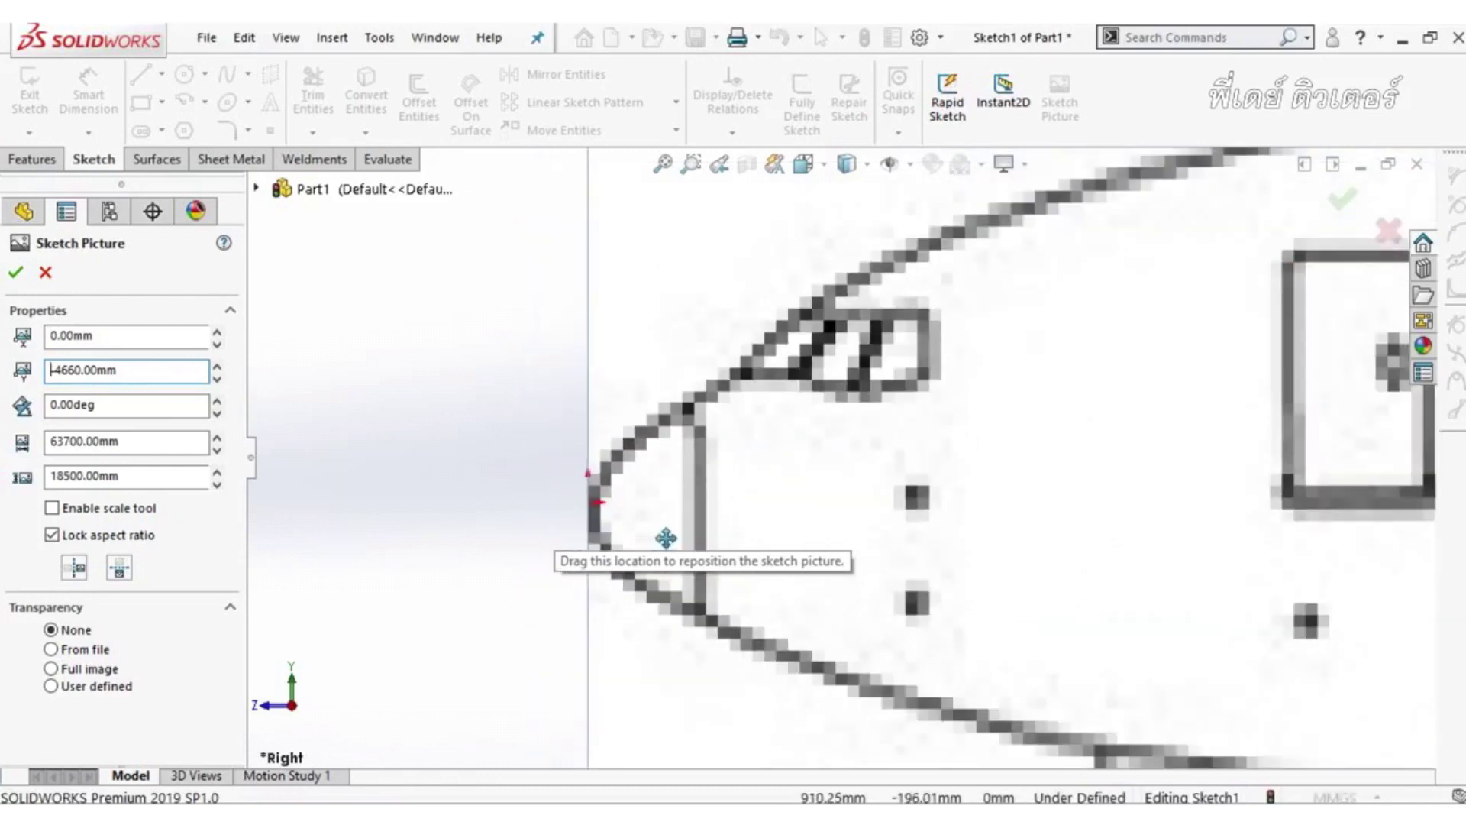
scroll(664, 537, up, 2)
scroll(668, 530, up, 2)
scroll(672, 526, up, 2)
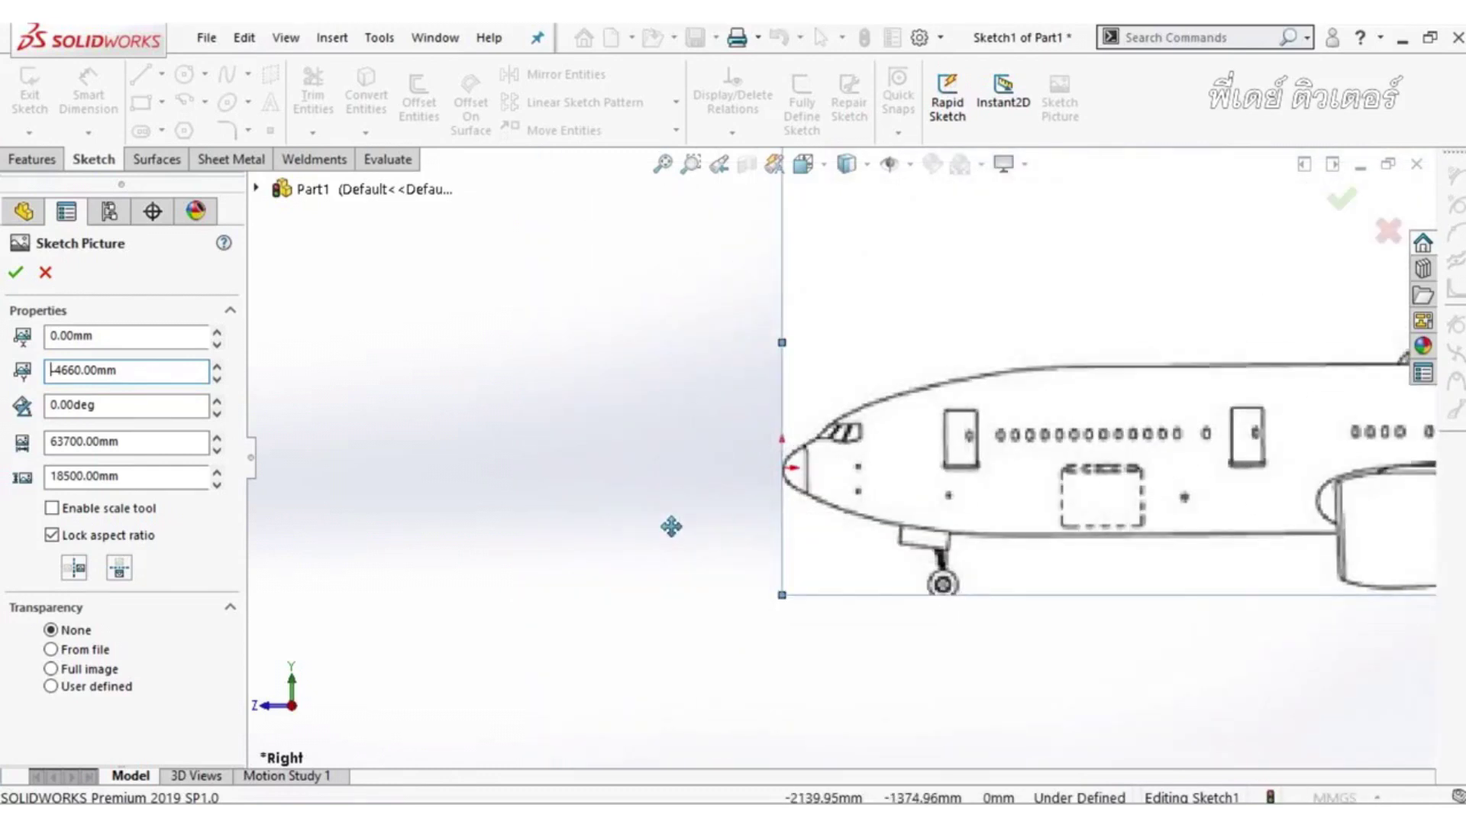
click(663, 163)
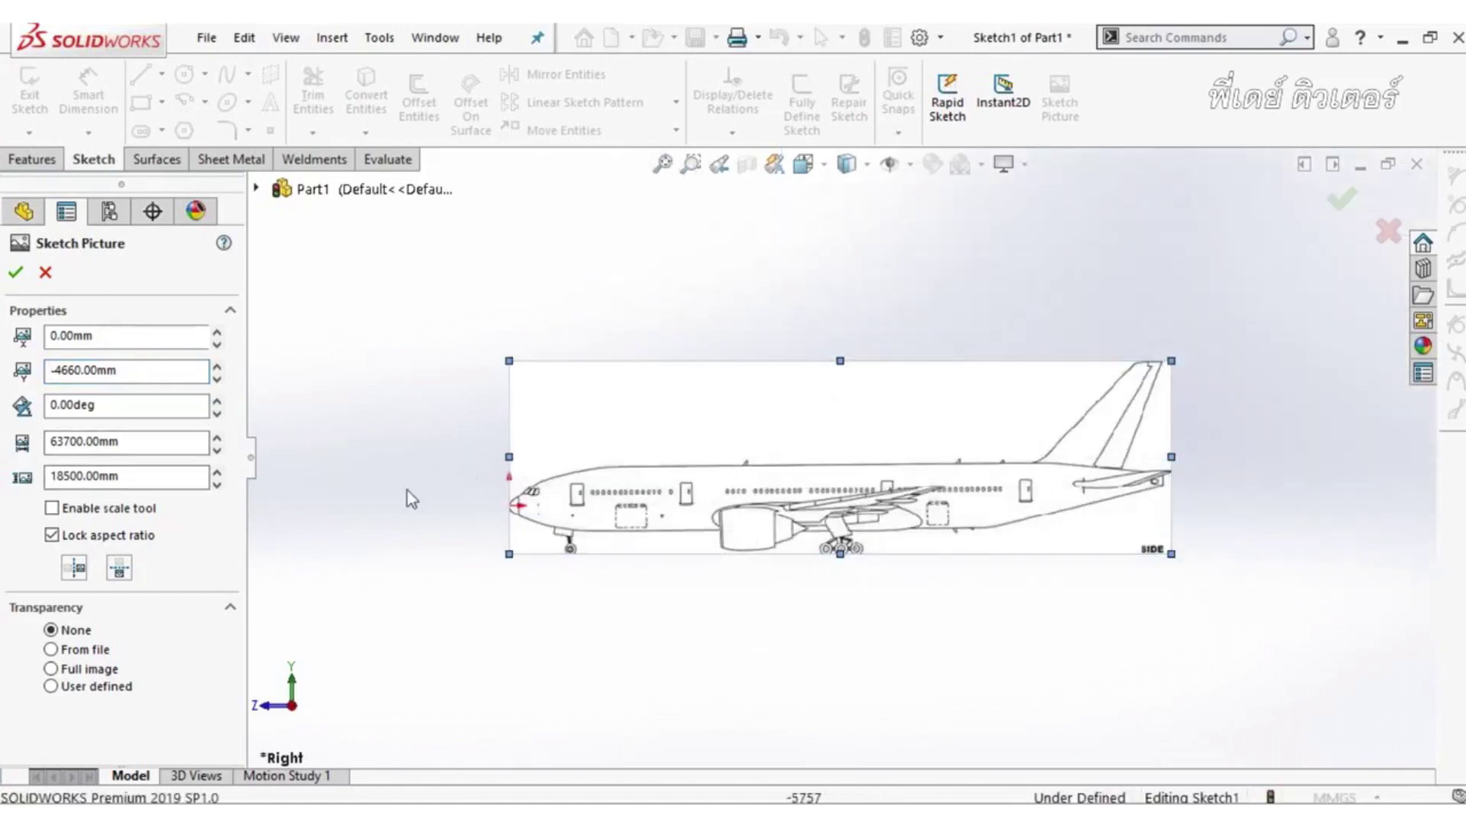
Step: Give the side-view picture 0.50 full-image transparency and confirm the sketch picture
click(90, 670)
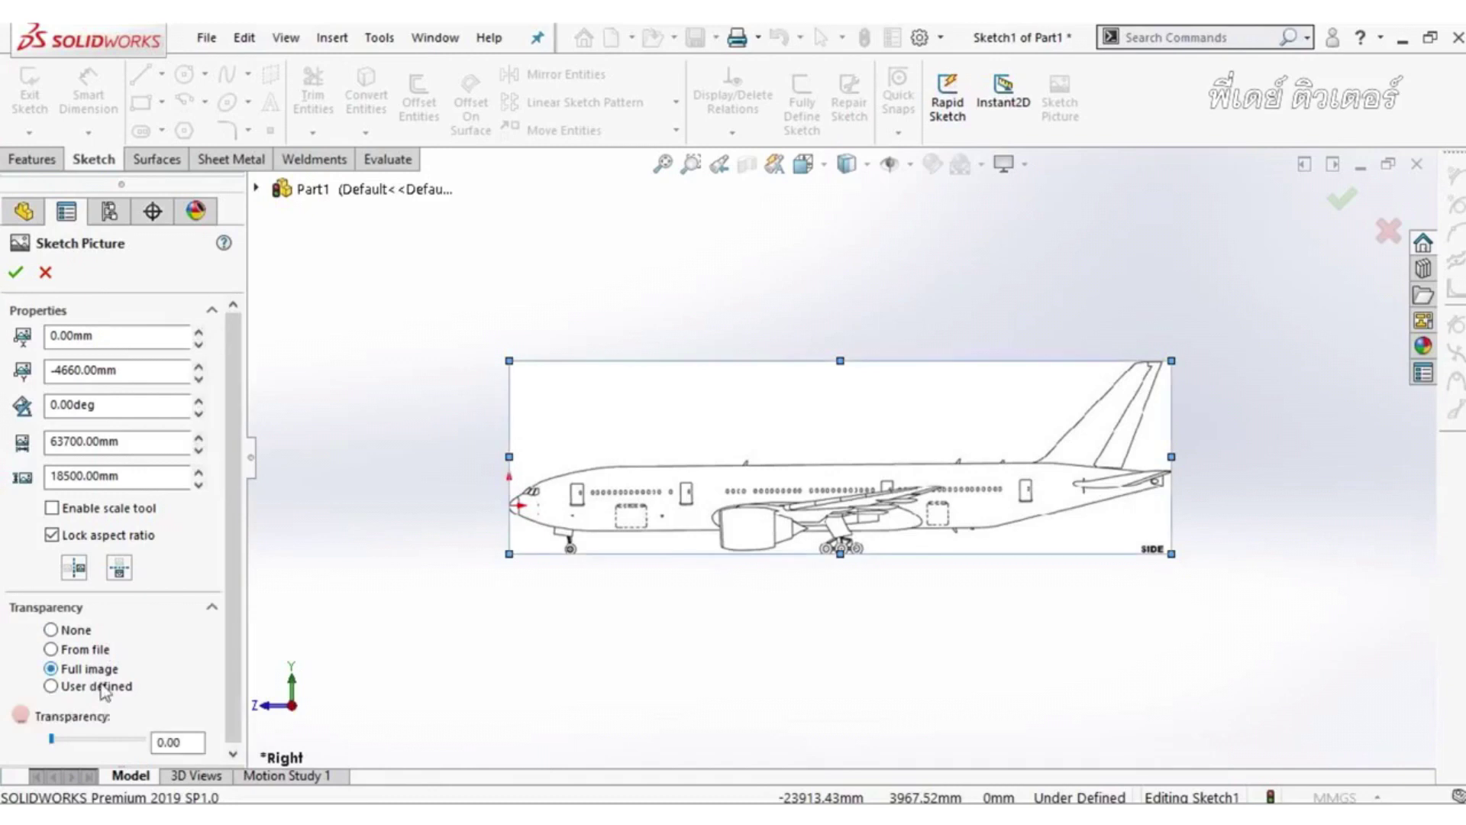
drag(188, 747, 125, 745)
text(0)
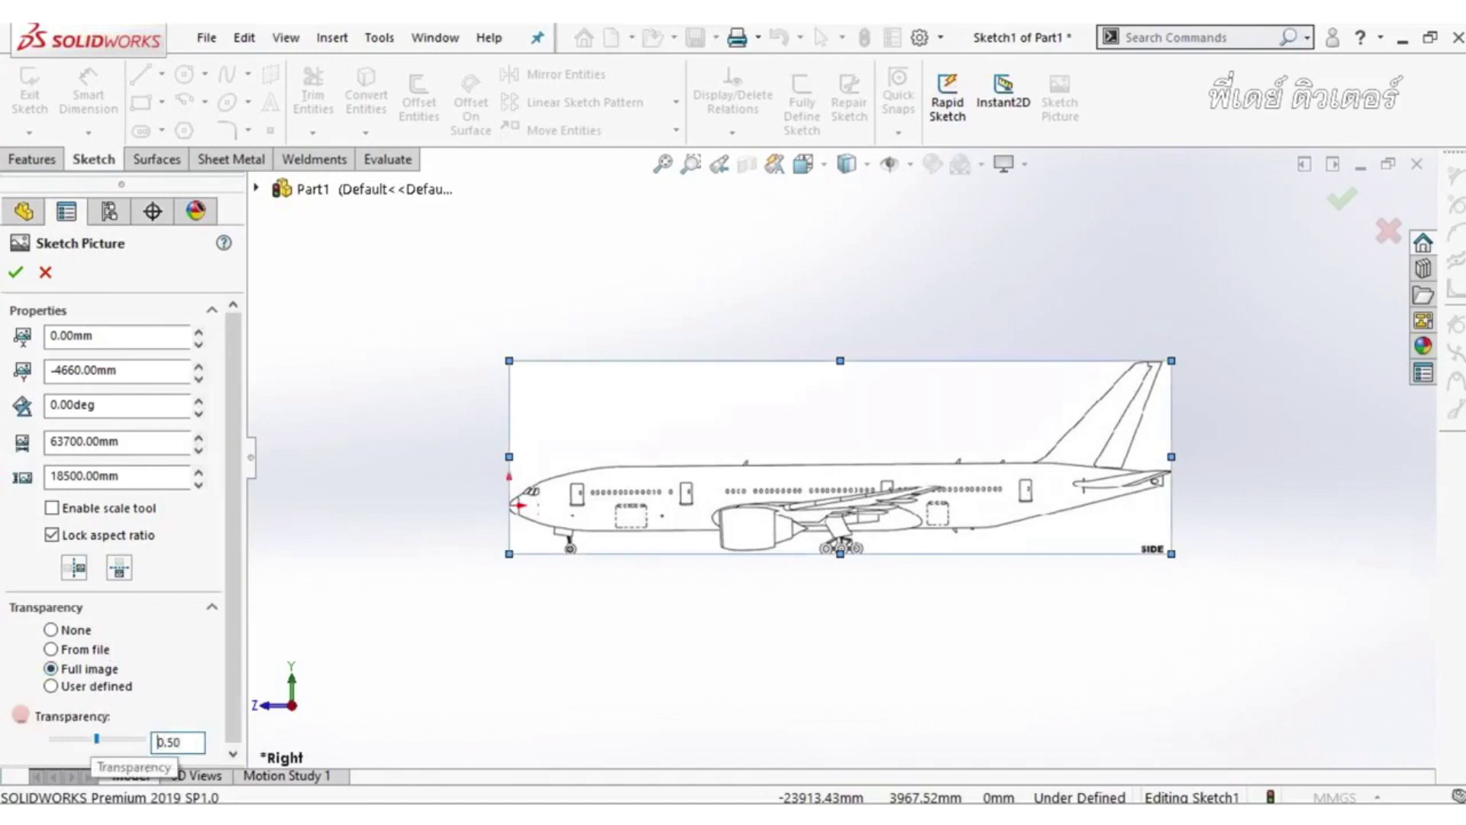
key(Return)
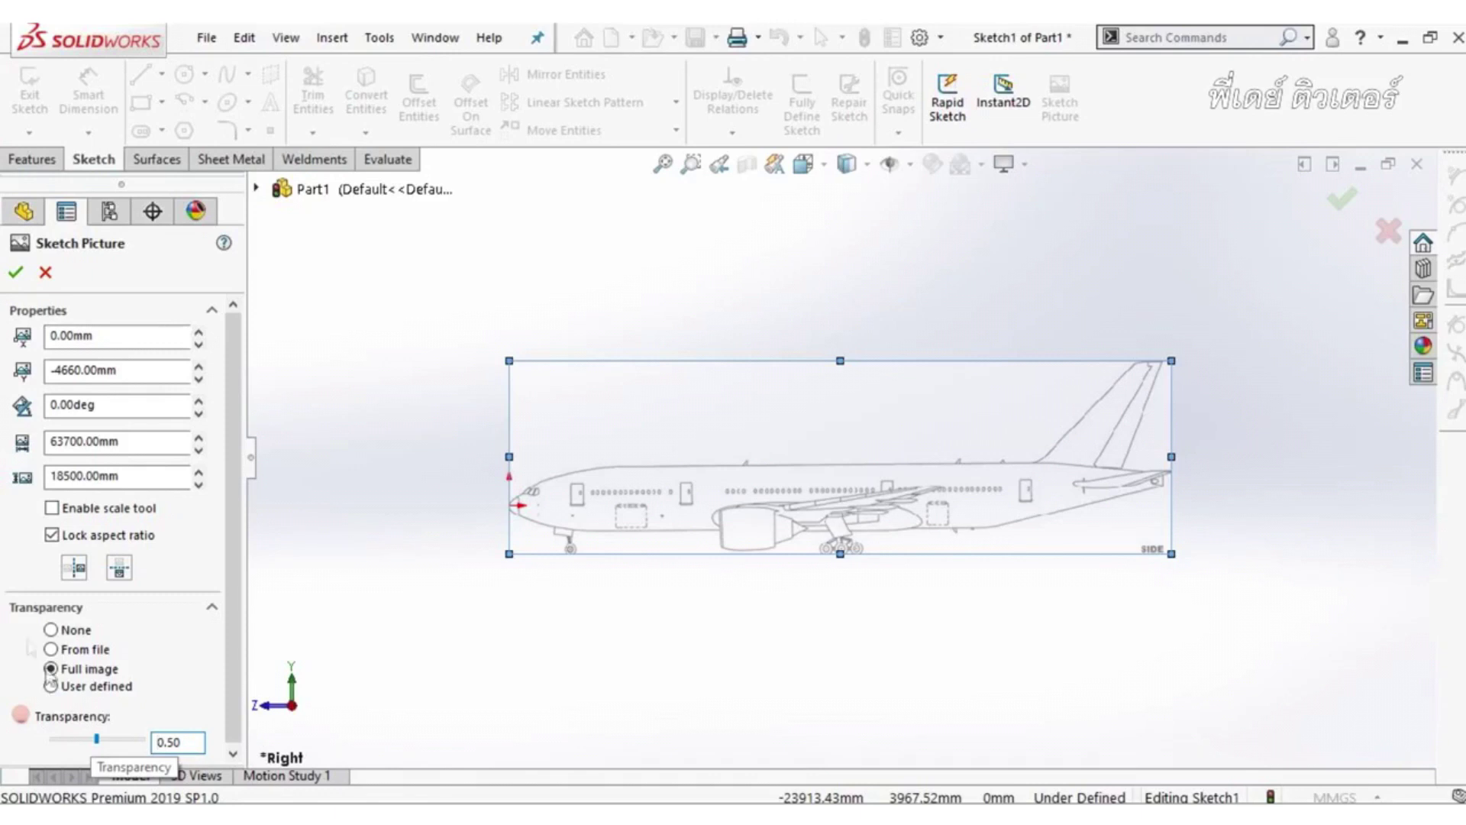
click(13, 276)
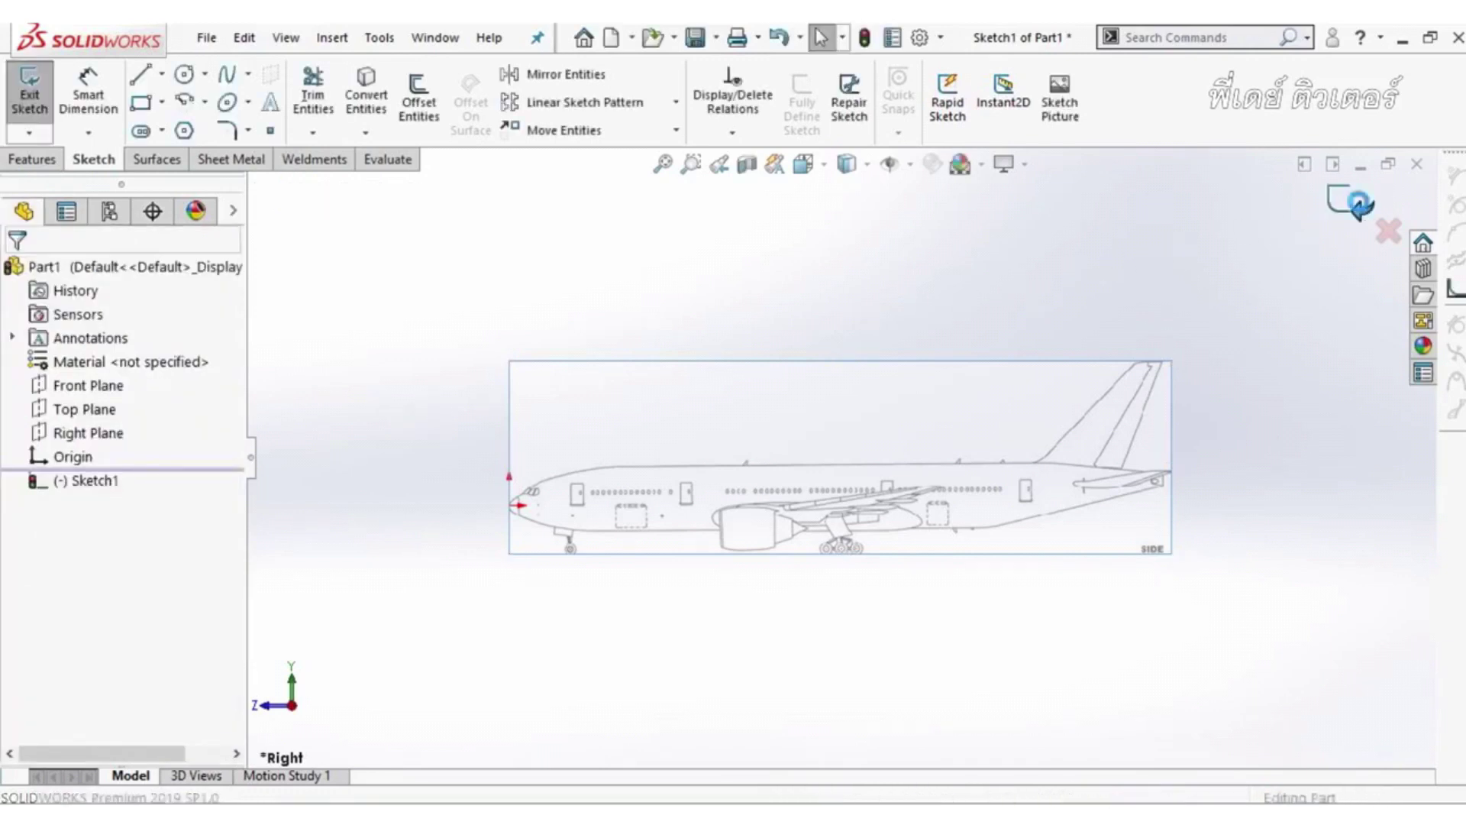
Step: Exit the side-view sketch and switch to an isometric view
click(1362, 208)
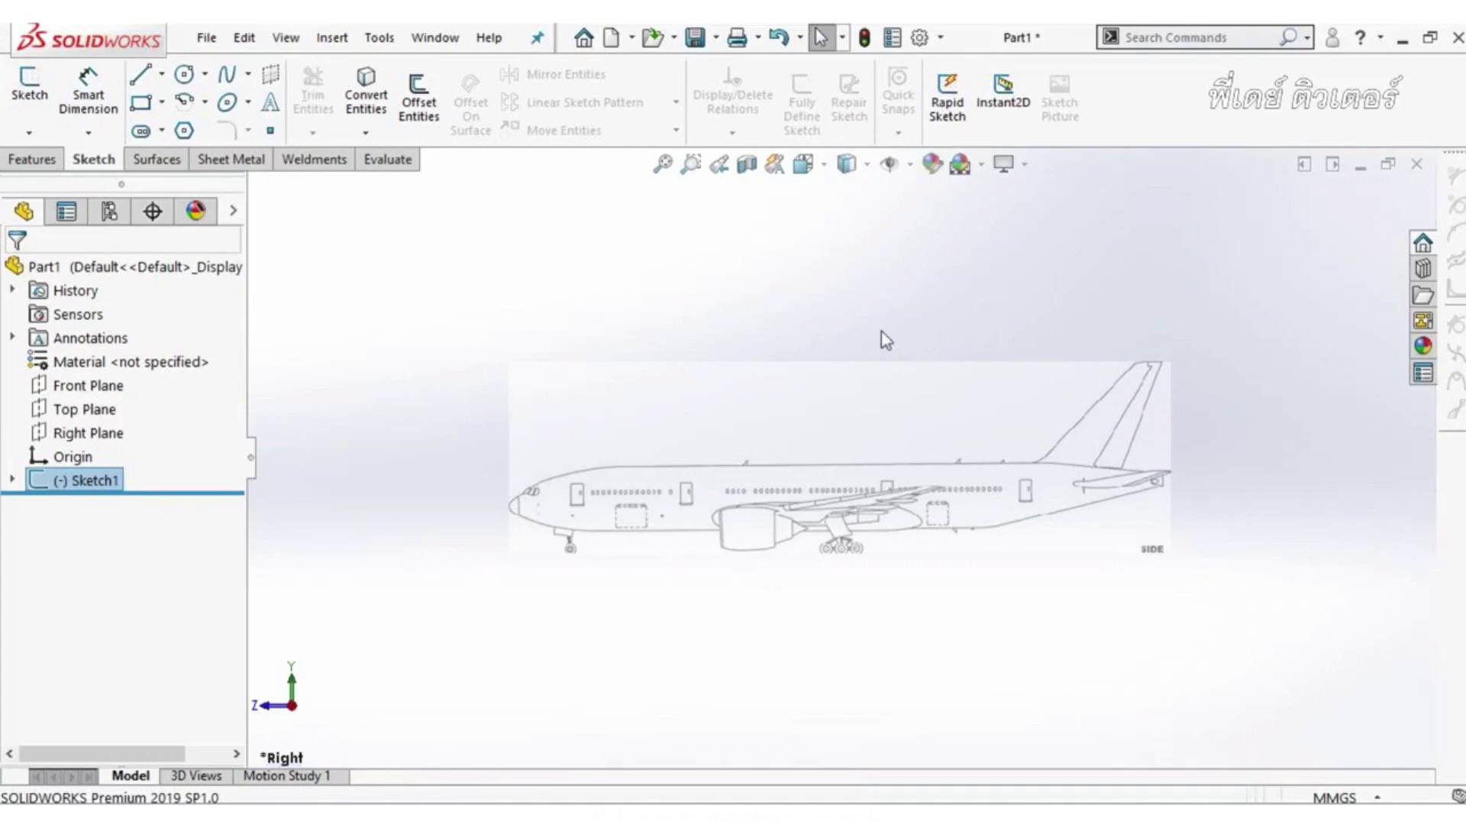
key(ctrl+7)
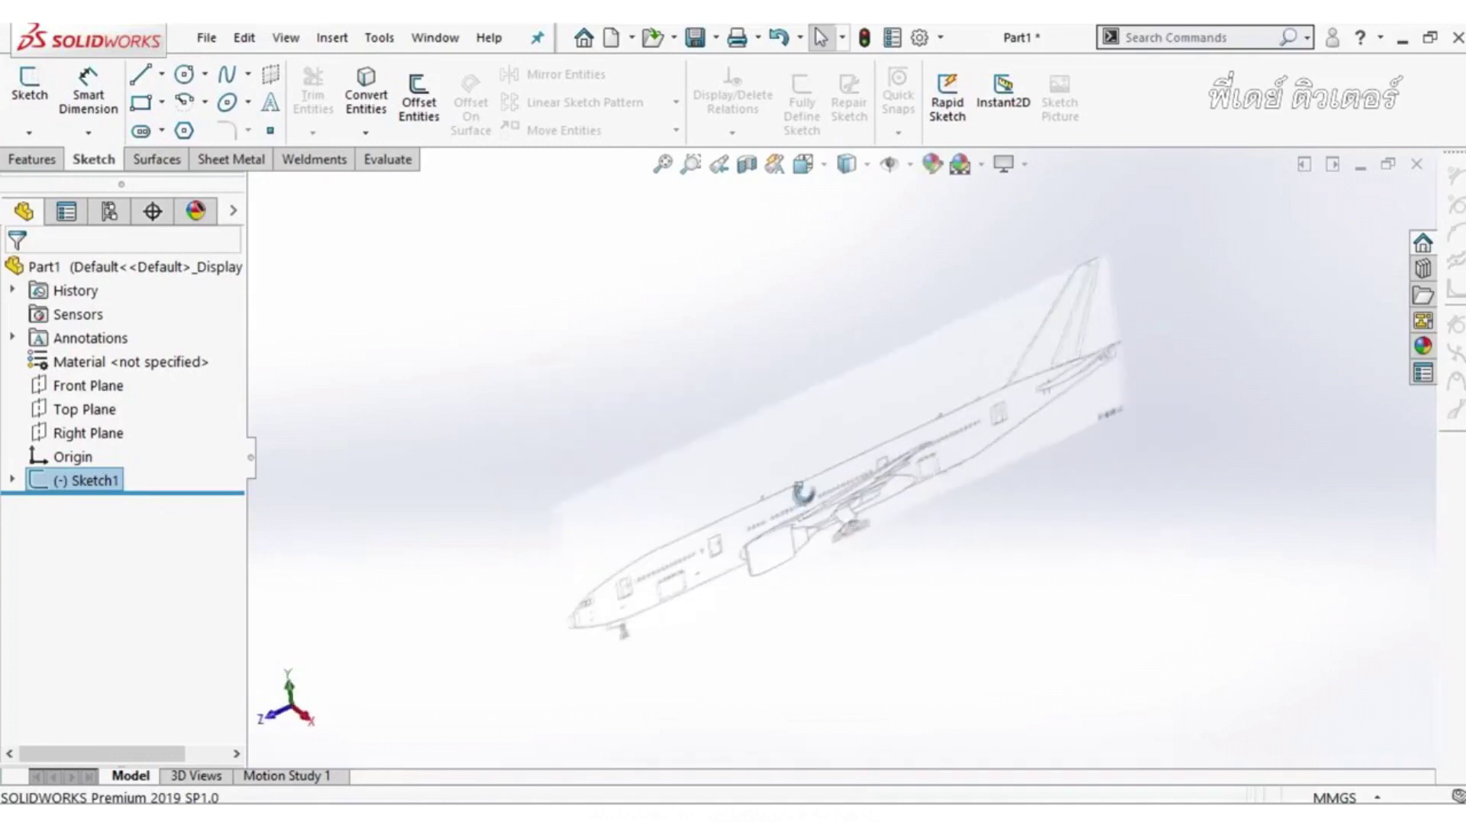
scroll(663, 625, down, 2)
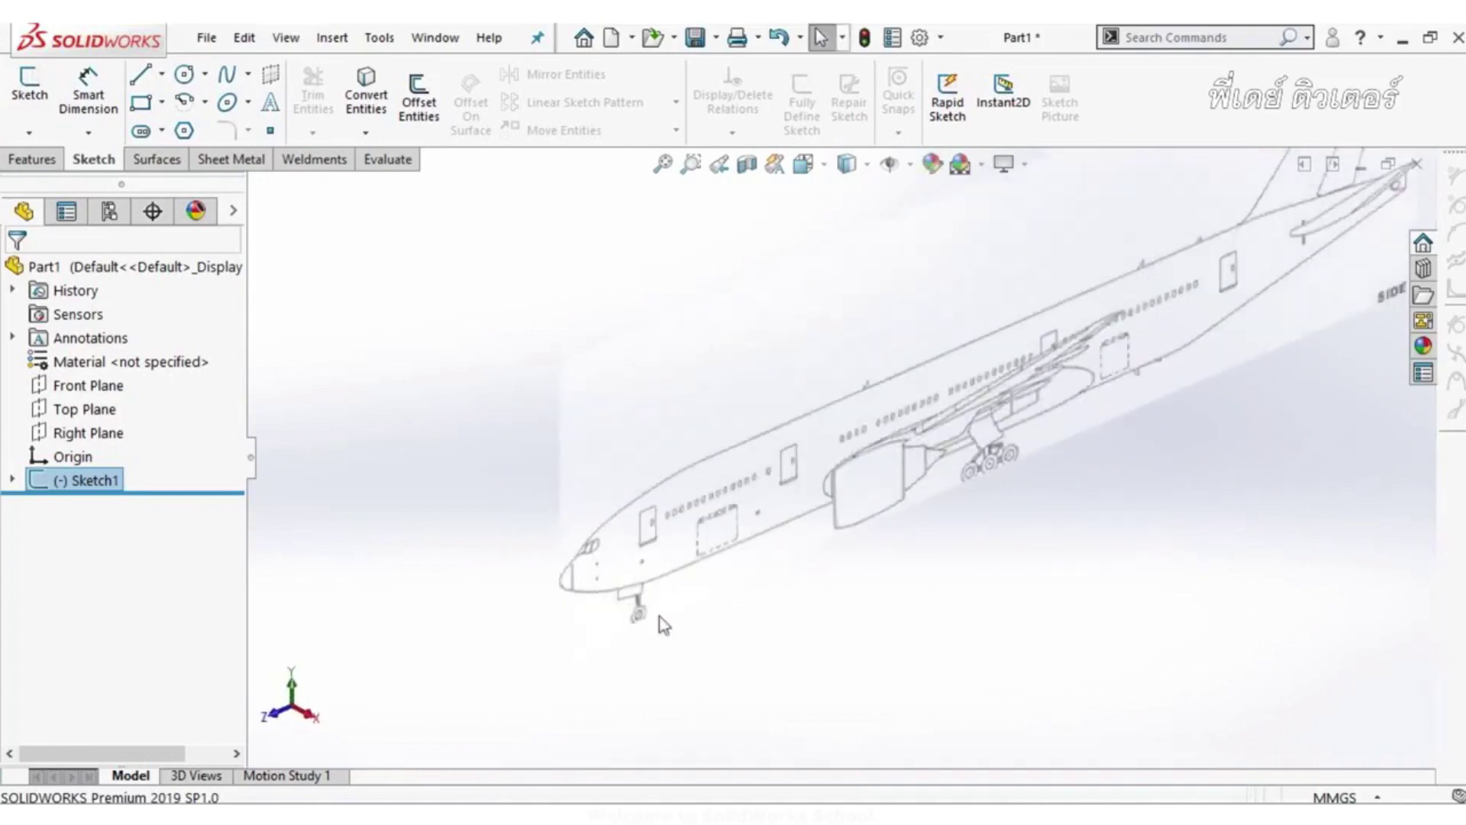
Step: Start a new sketch on the Front Plane, viewed face-on
click(98, 391)
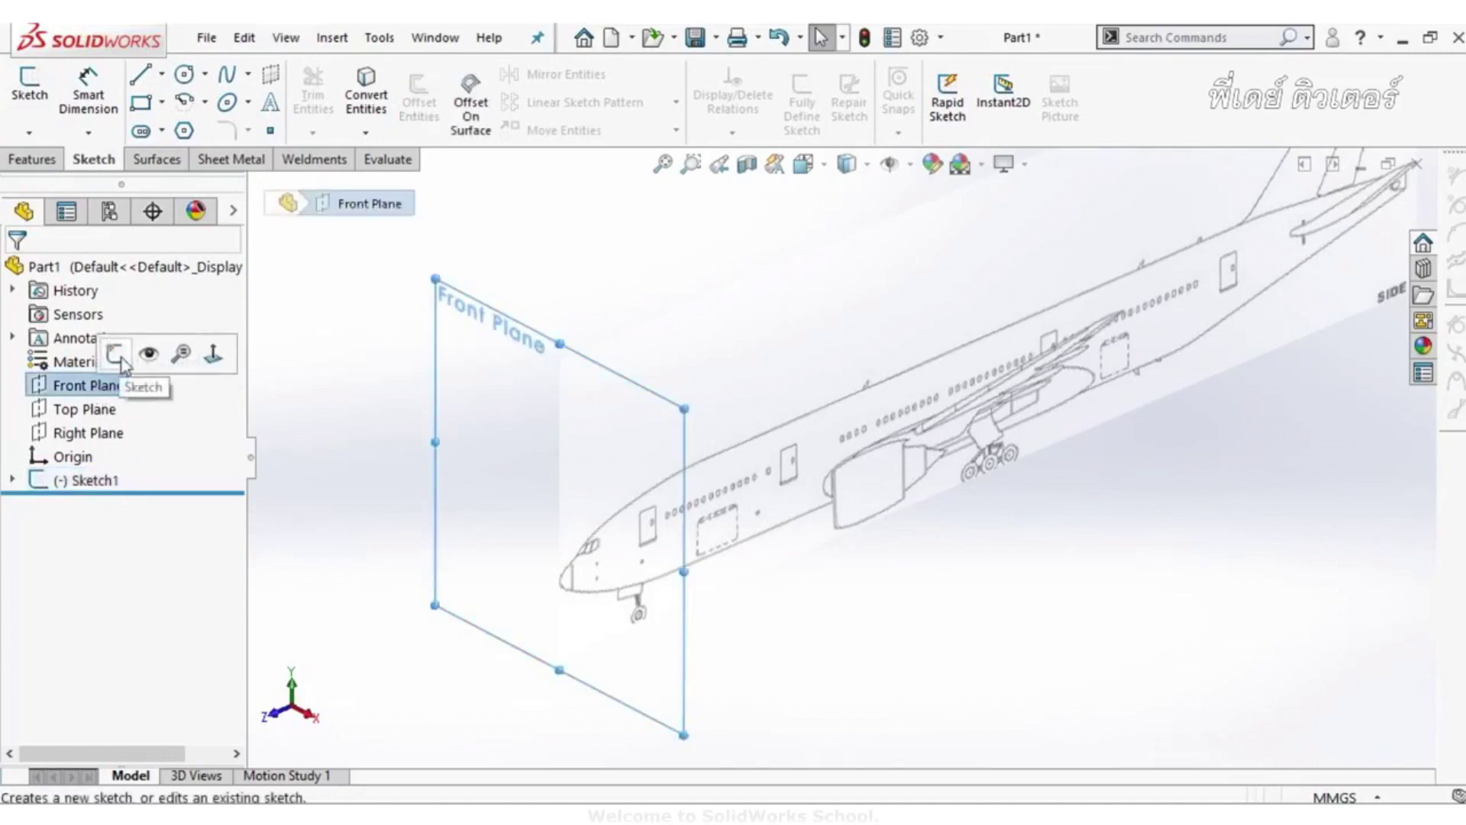
click(118, 355)
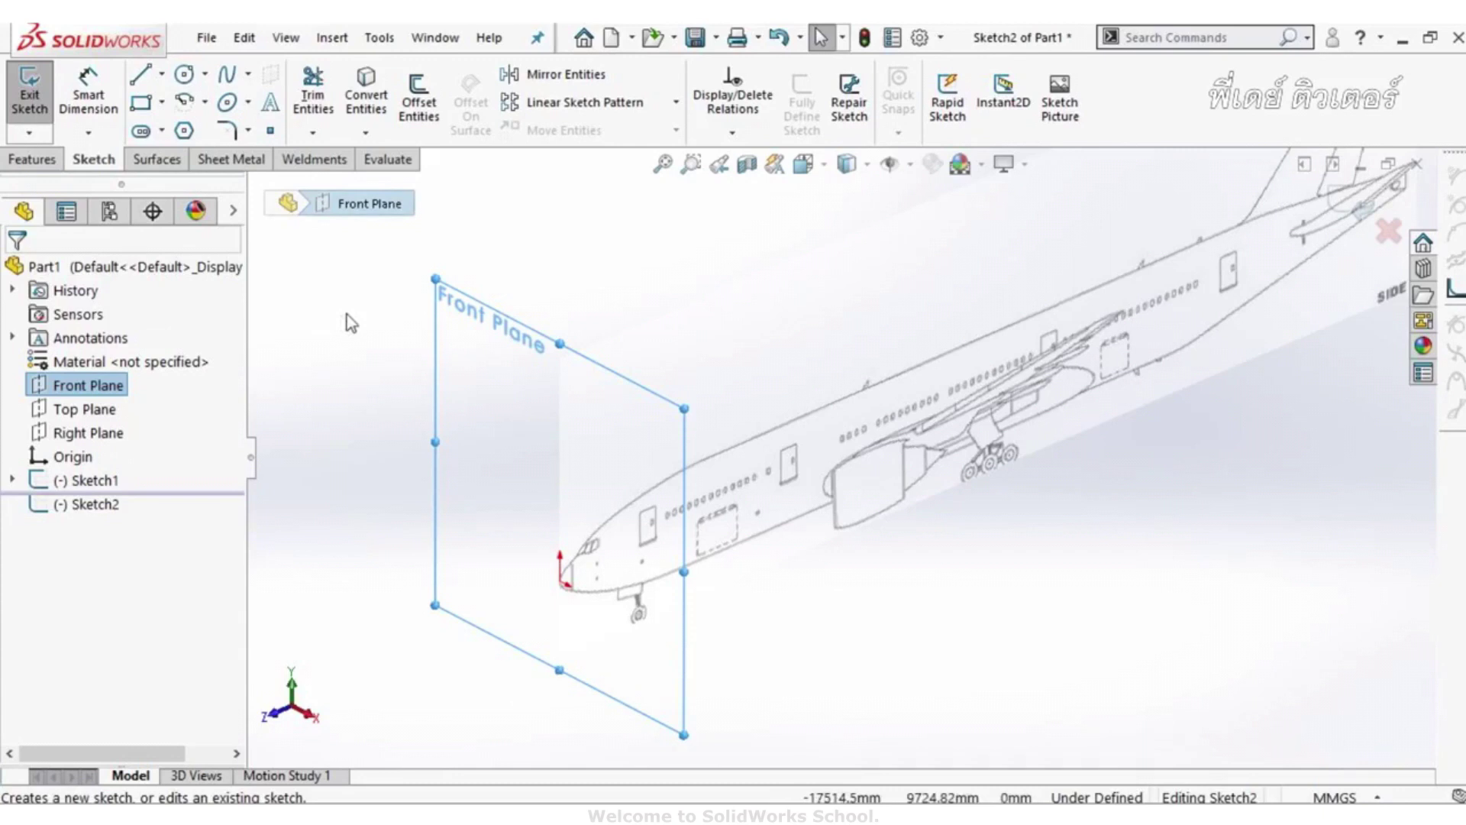
key(space)
click(409, 429)
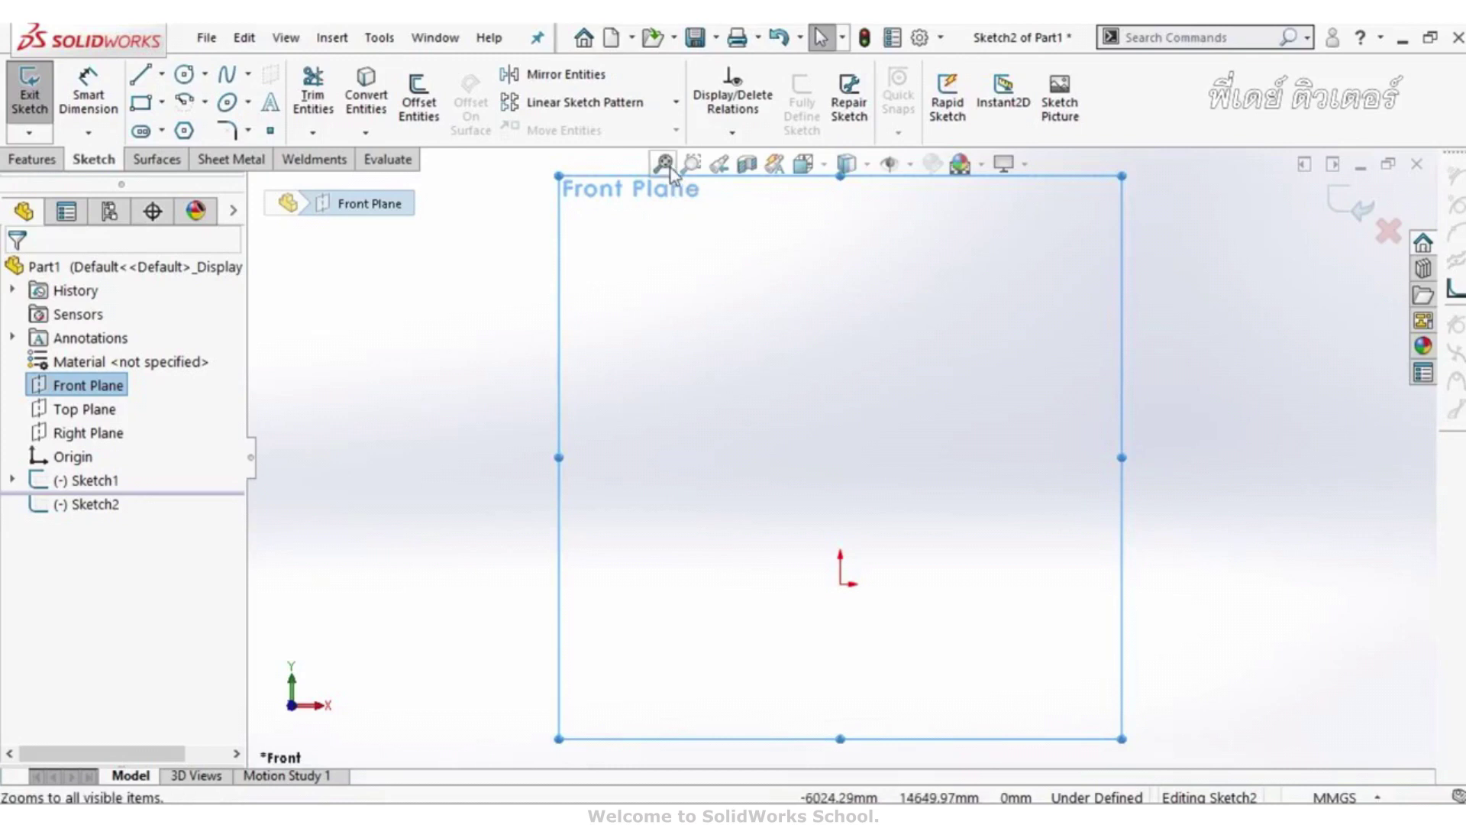
click(379, 38)
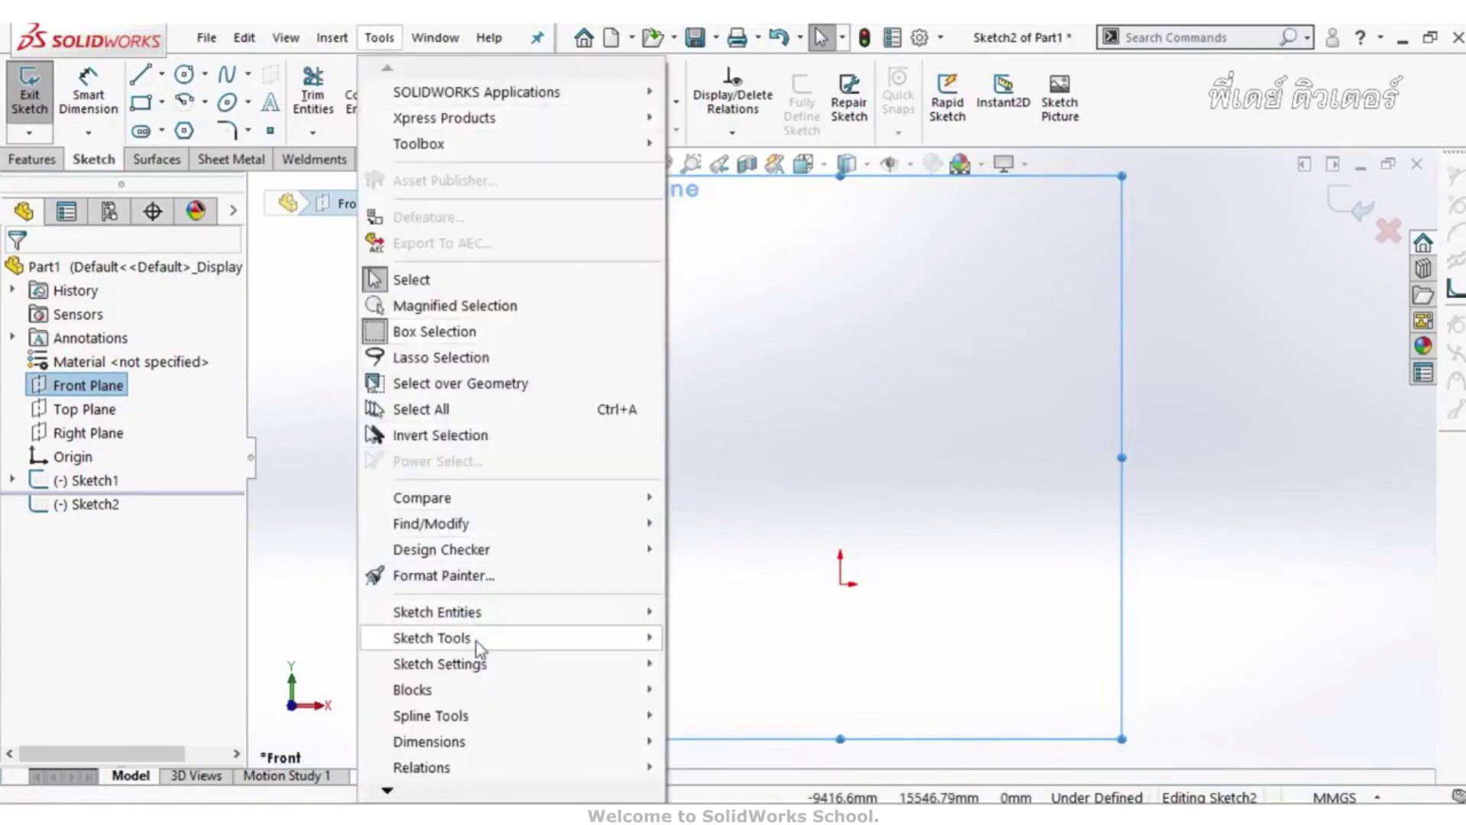
mouse_move(432, 638)
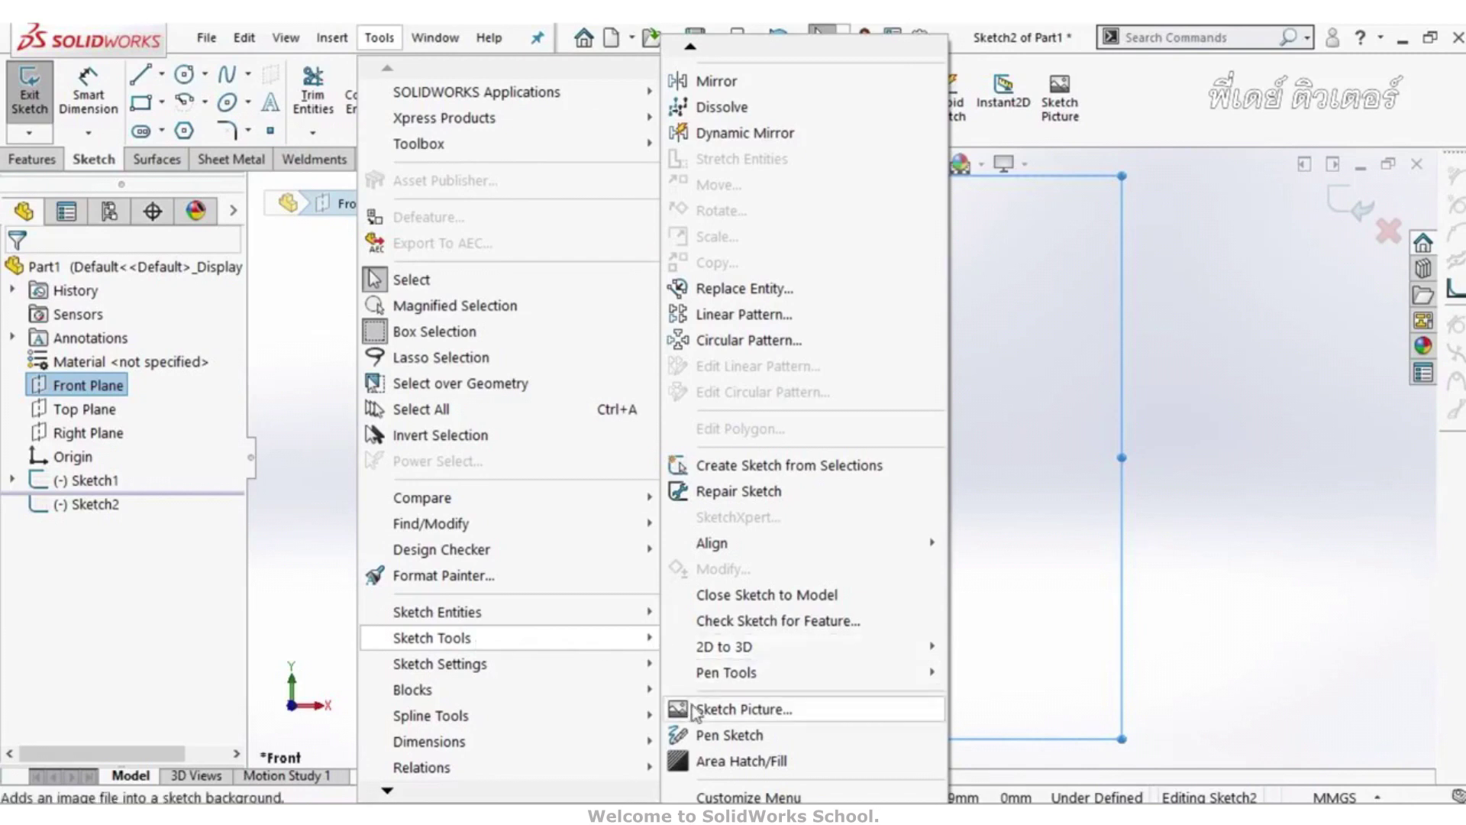
Step: Insert boeing-777-front as a sketch picture and zoom in on it
click(695, 710)
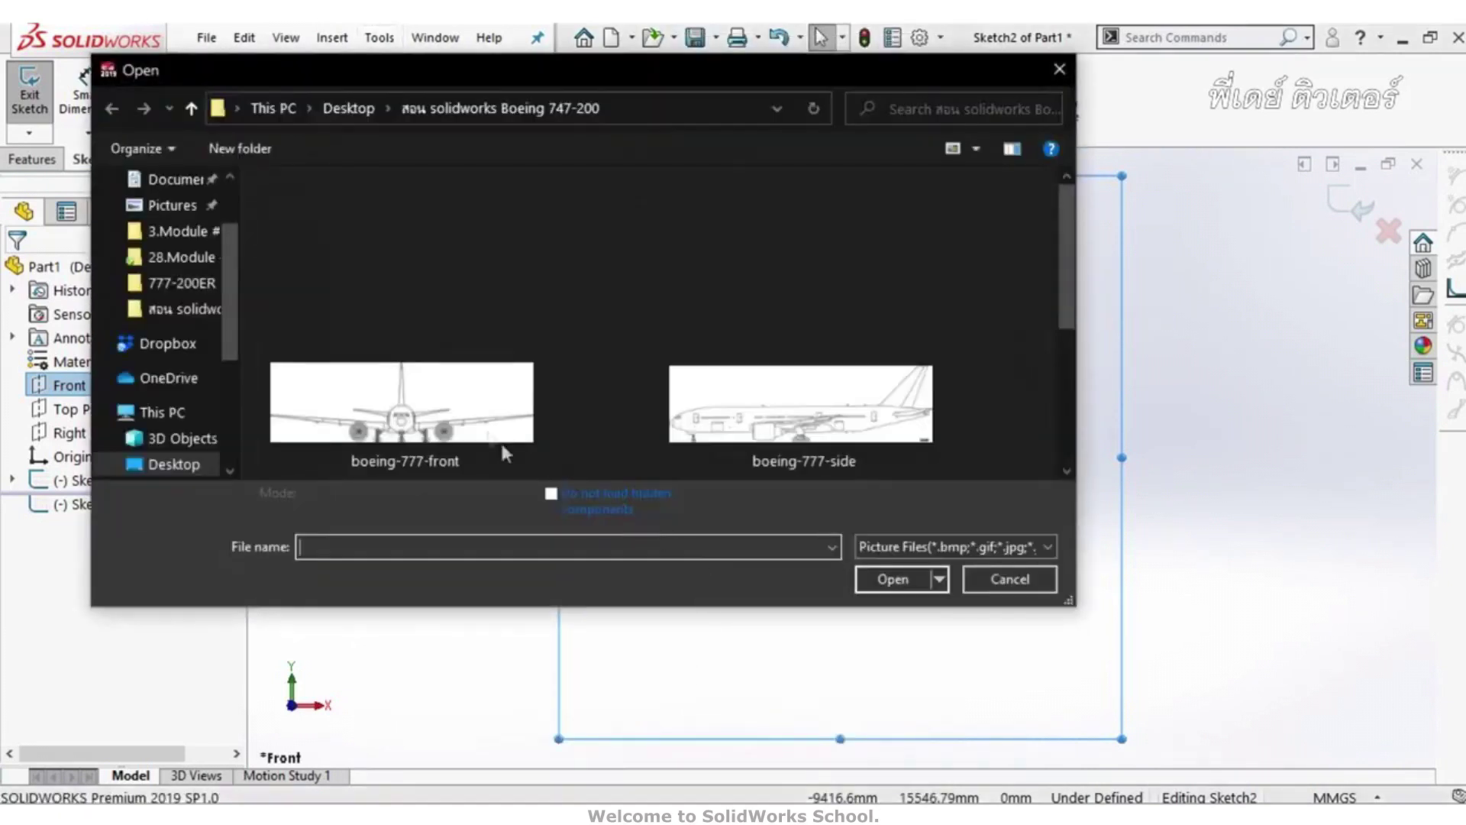
click(462, 424)
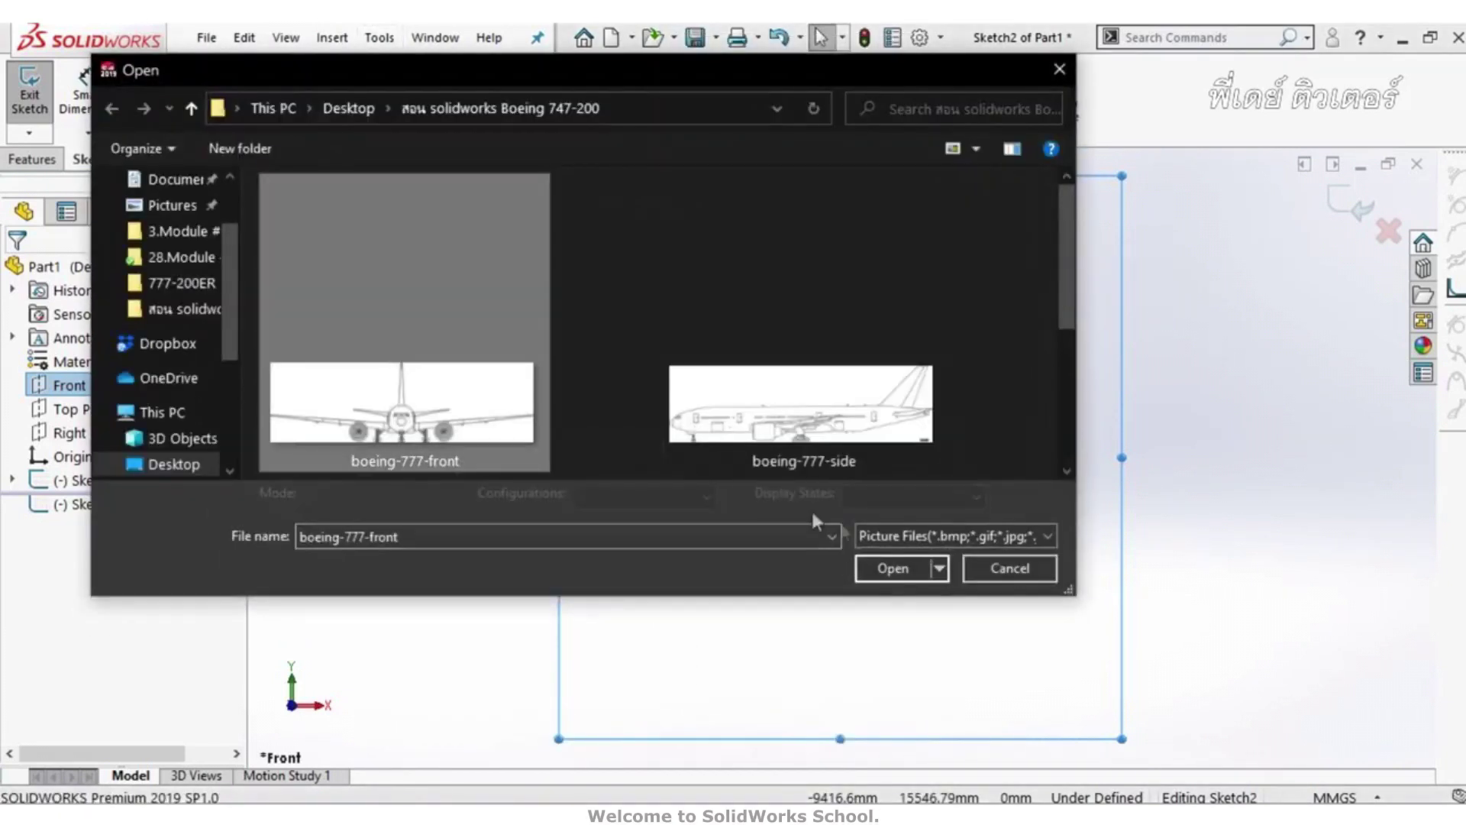
click(878, 564)
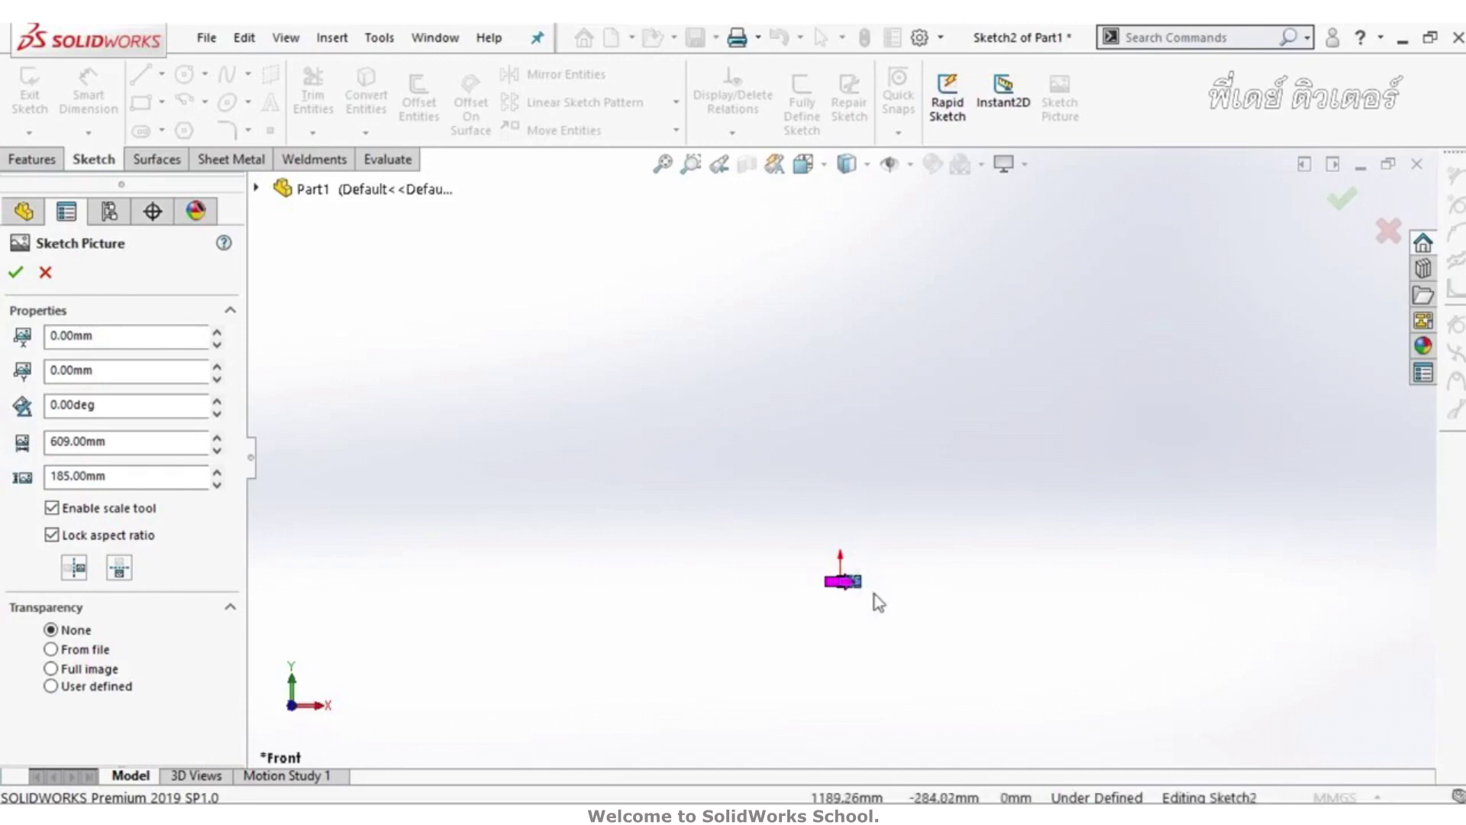
click(690, 164)
drag(740, 502, 930, 657)
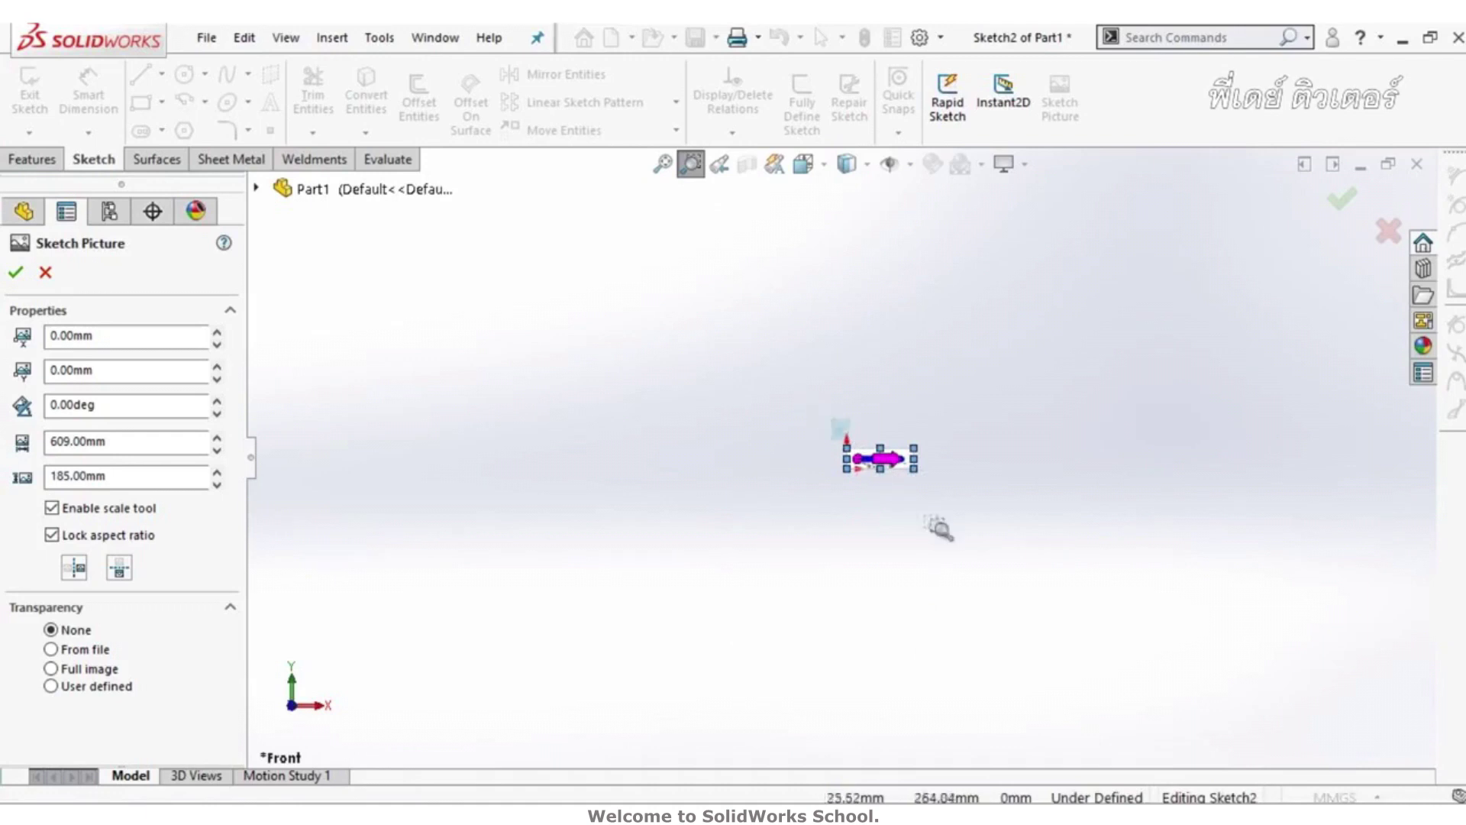
drag(939, 529, 940, 498)
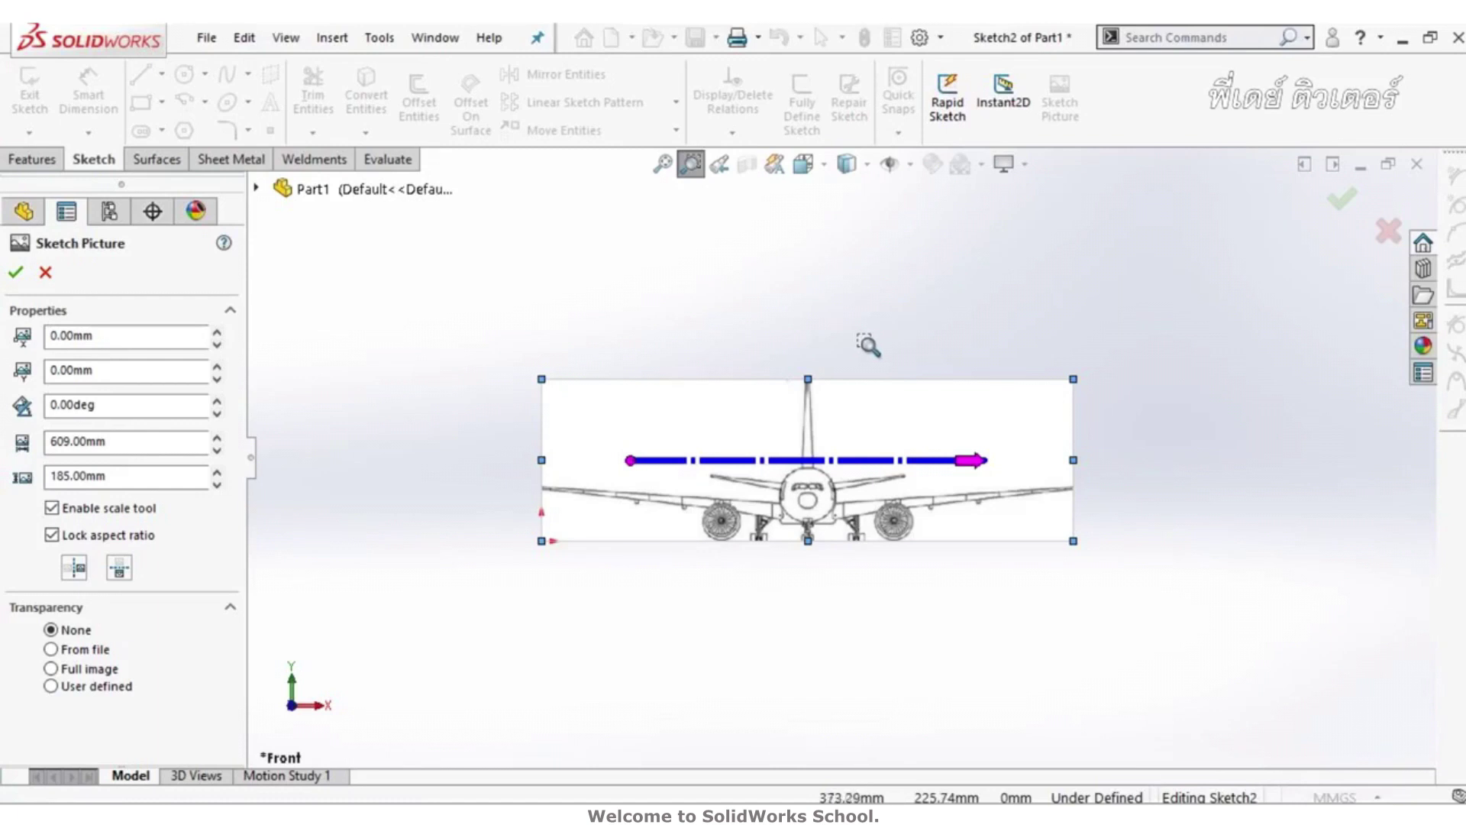
right_click(868, 345)
click(862, 315)
key(Escape)
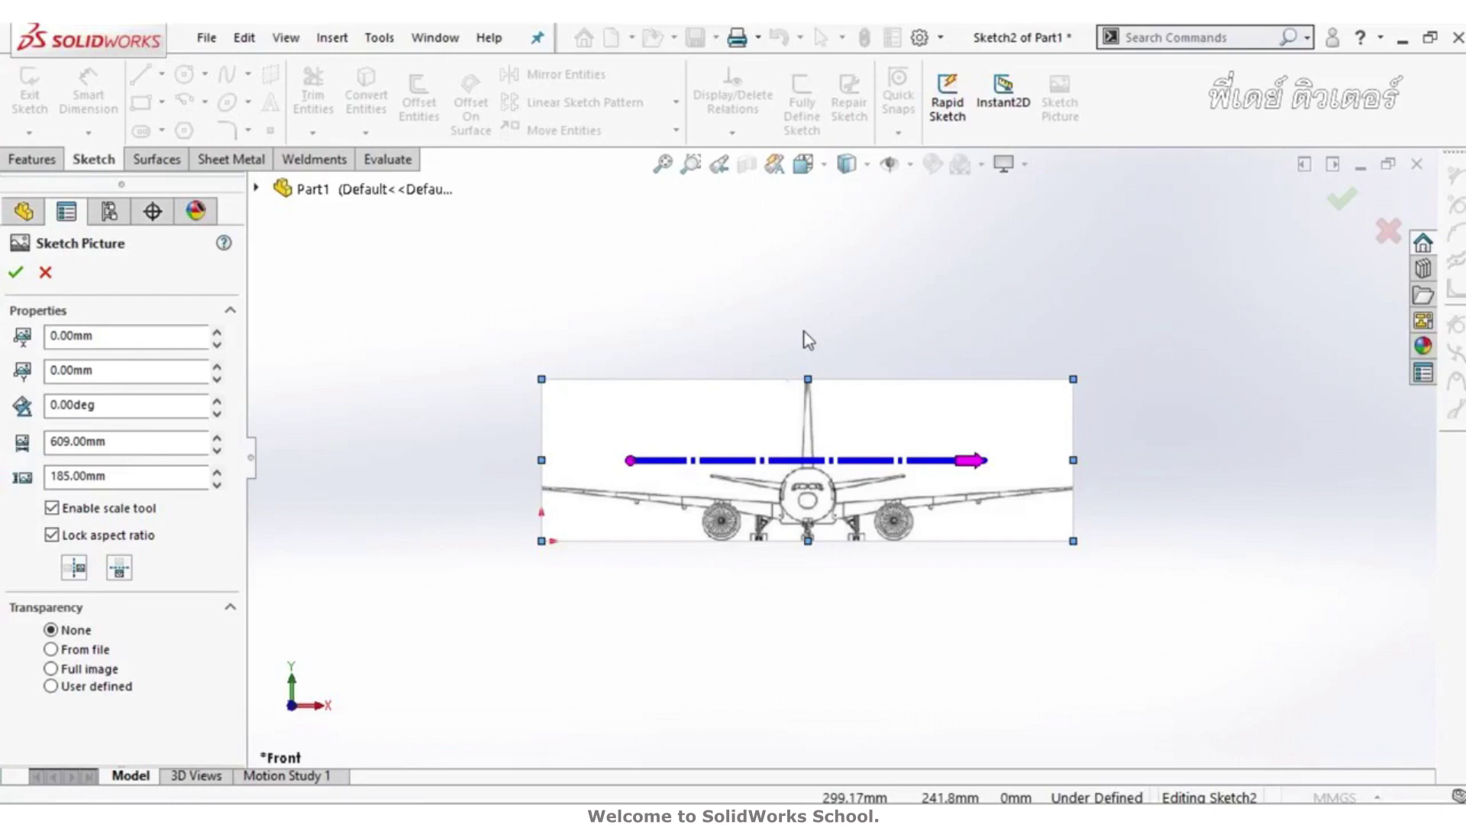
Step: Scale the front-view picture to 60900 mm wide (18500 mm high) with the scale tool off
click(92, 508)
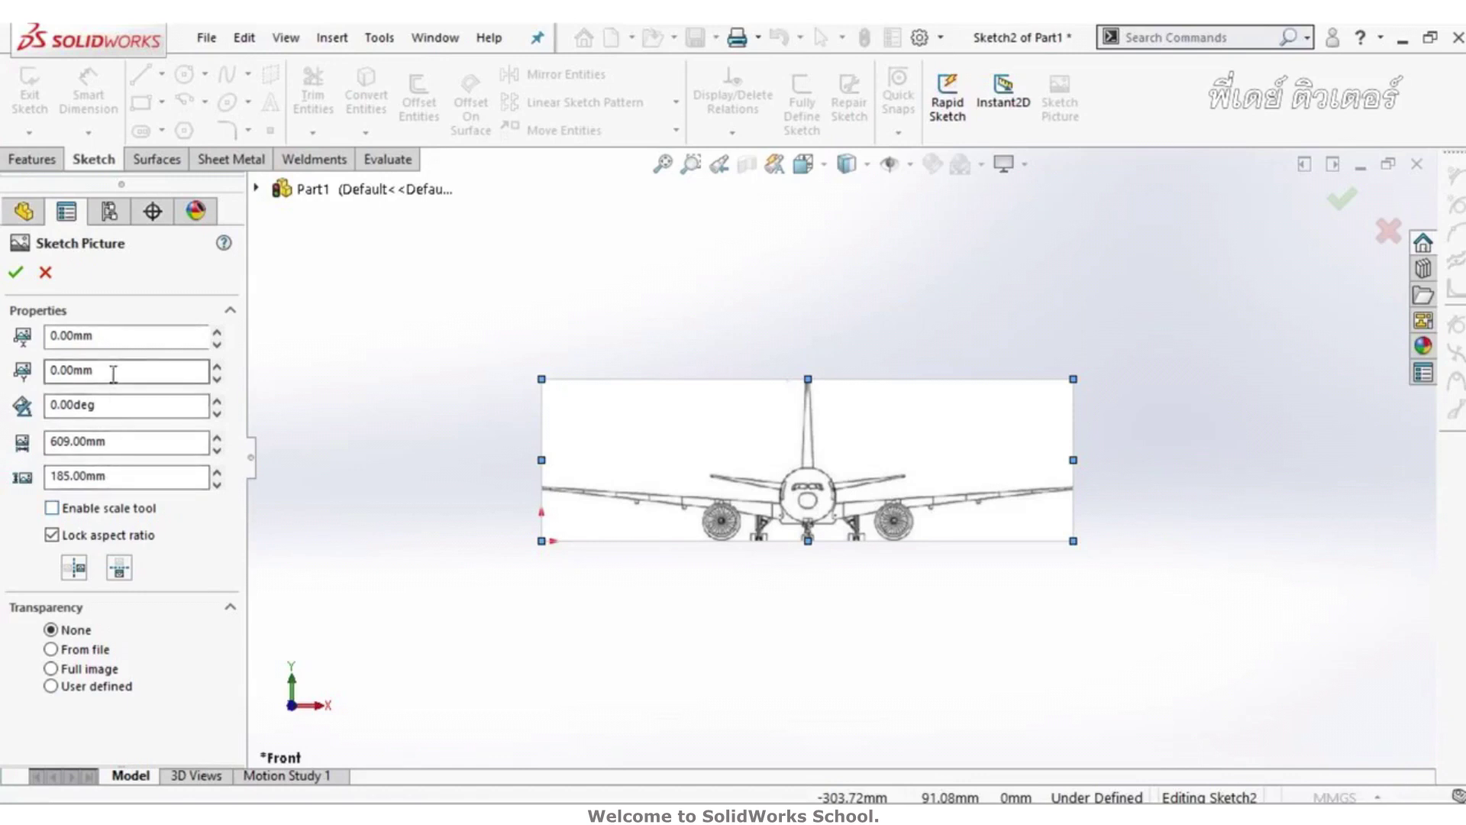
double_click(124, 440)
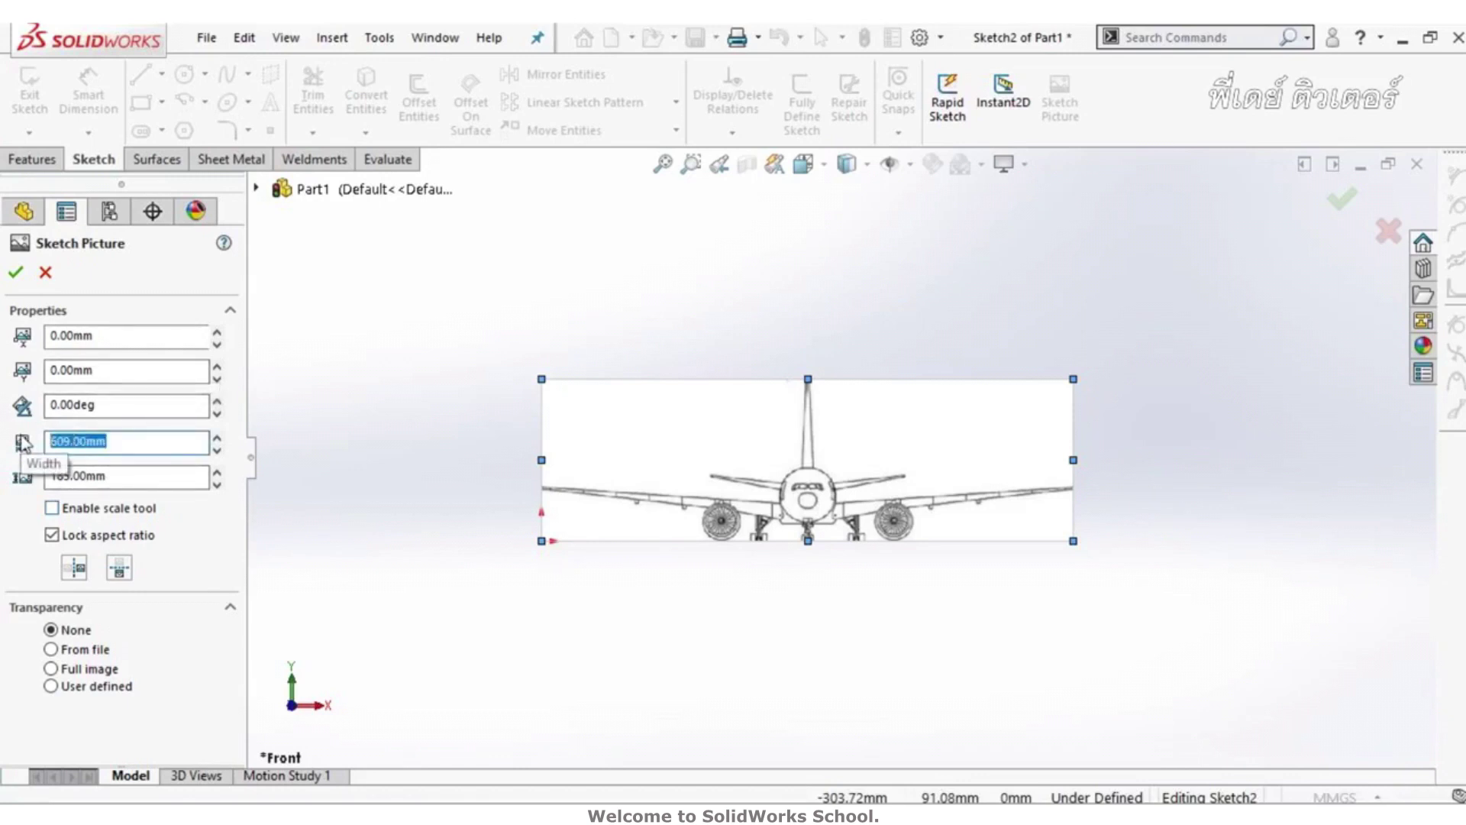
text(60)
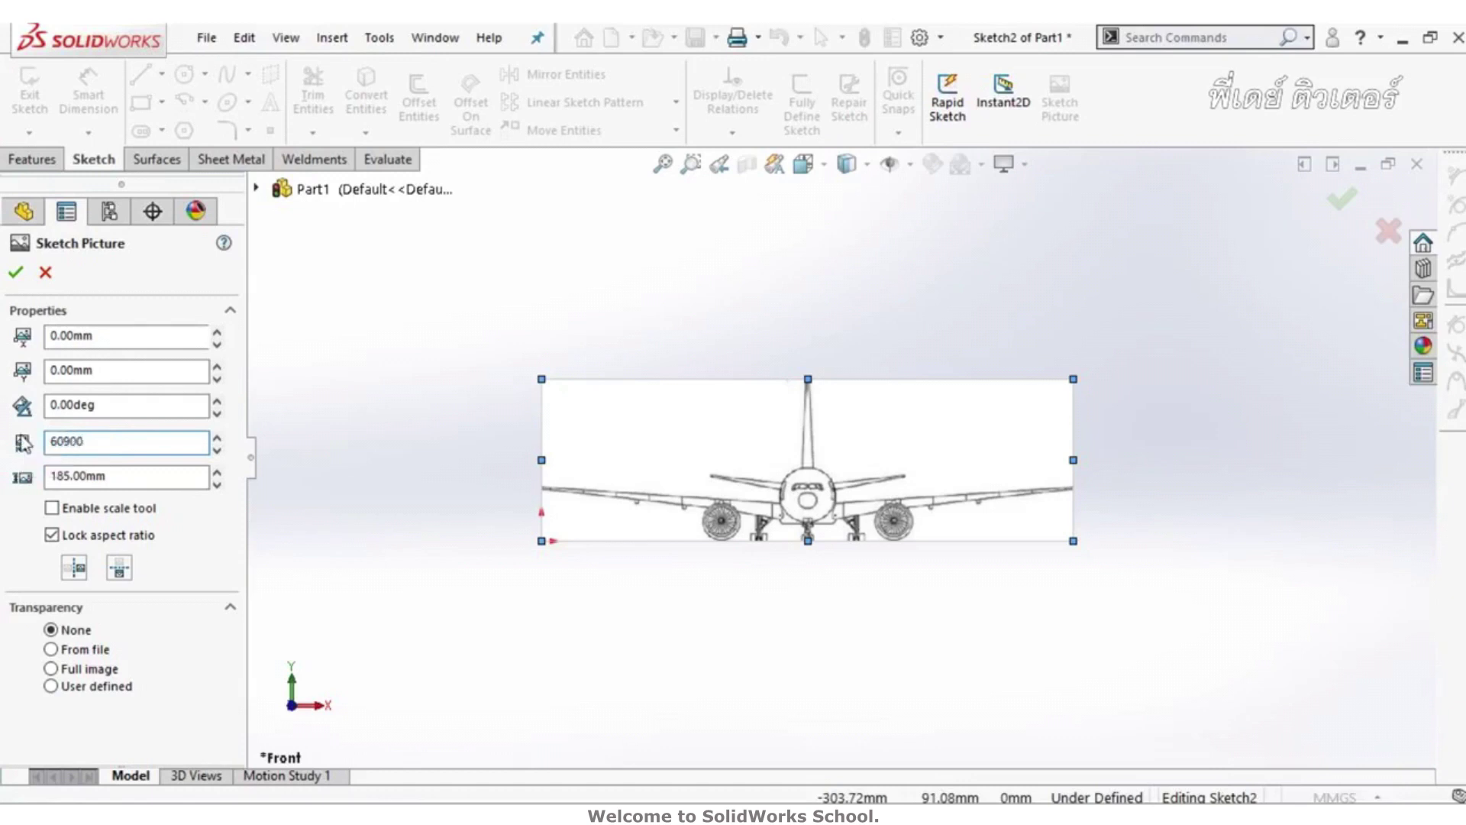
key(Return)
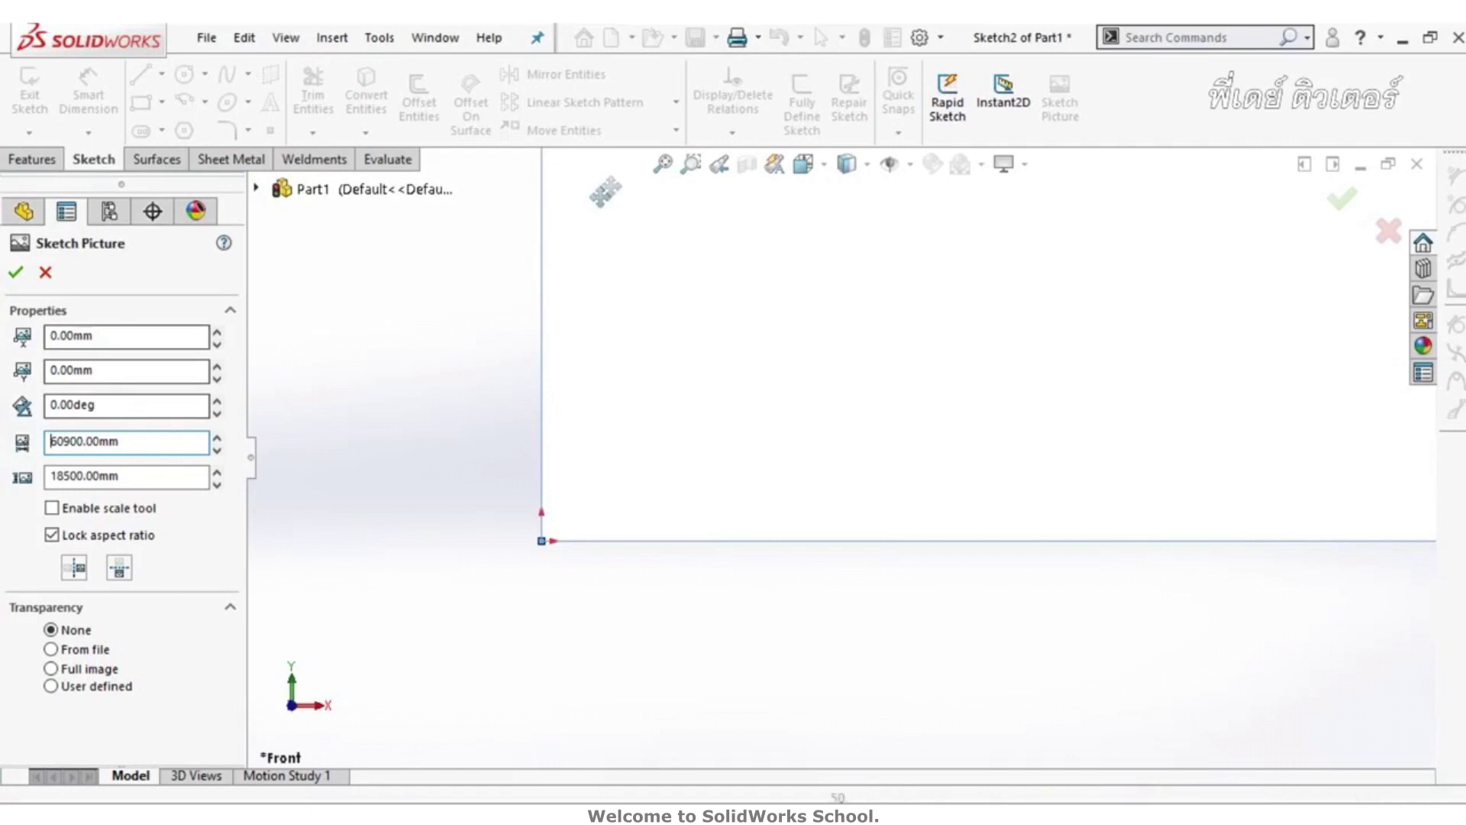
click(665, 167)
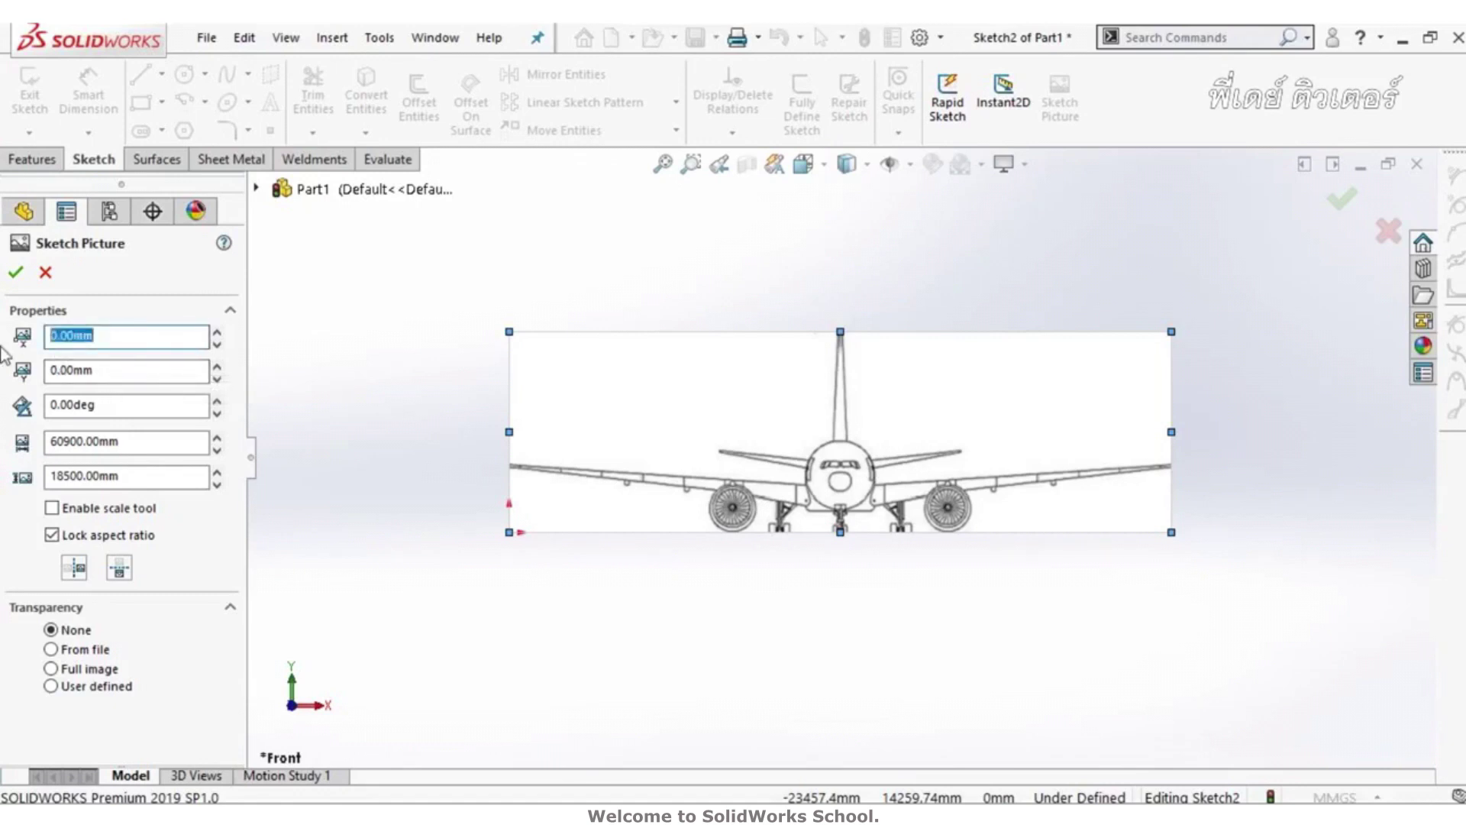
Step: Centre the front picture at X -30450 mm (-60900/2) and orbit to compare it with the side view
text(-3)
key(Return)
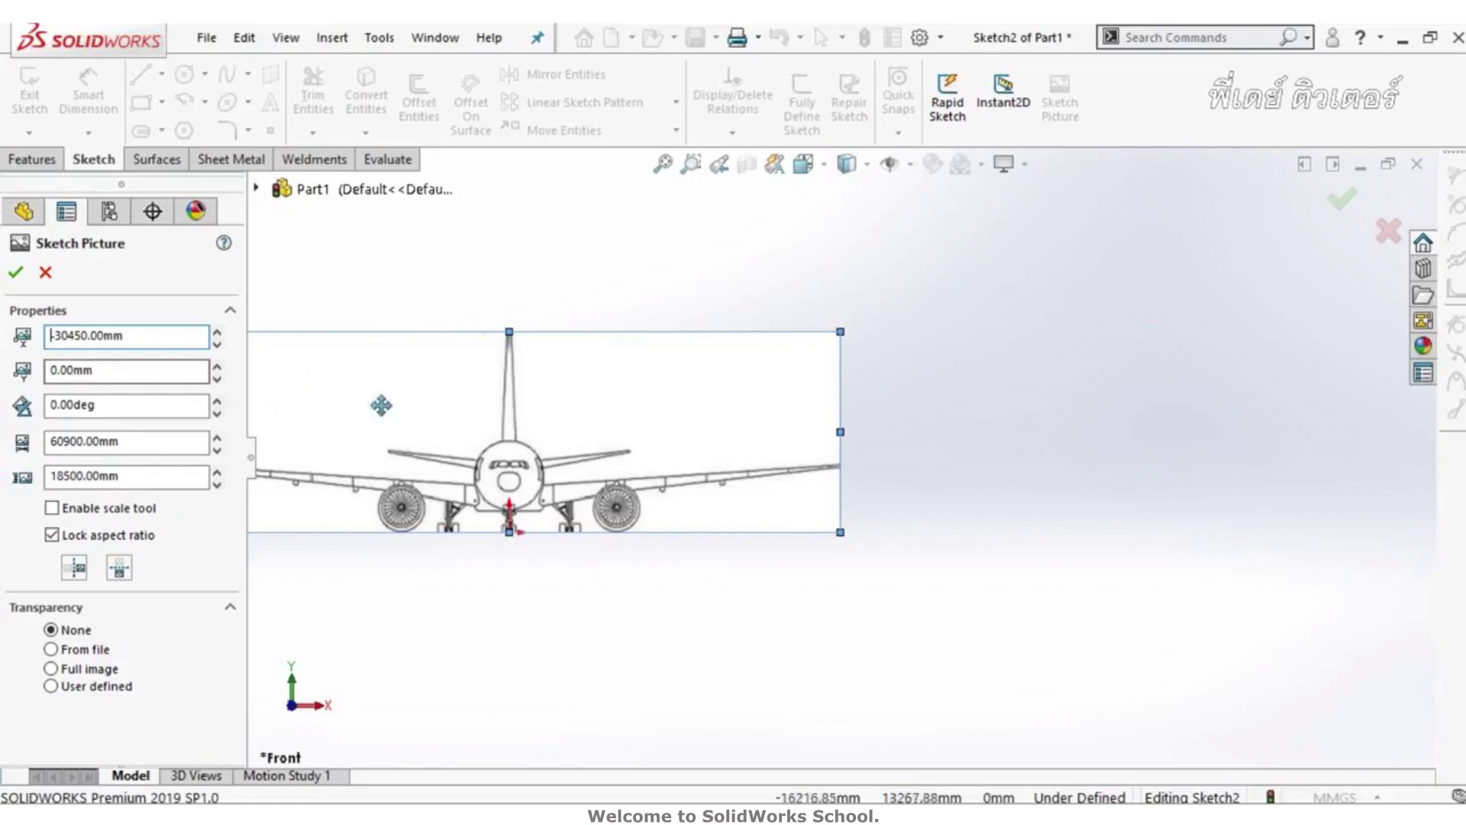
click(664, 164)
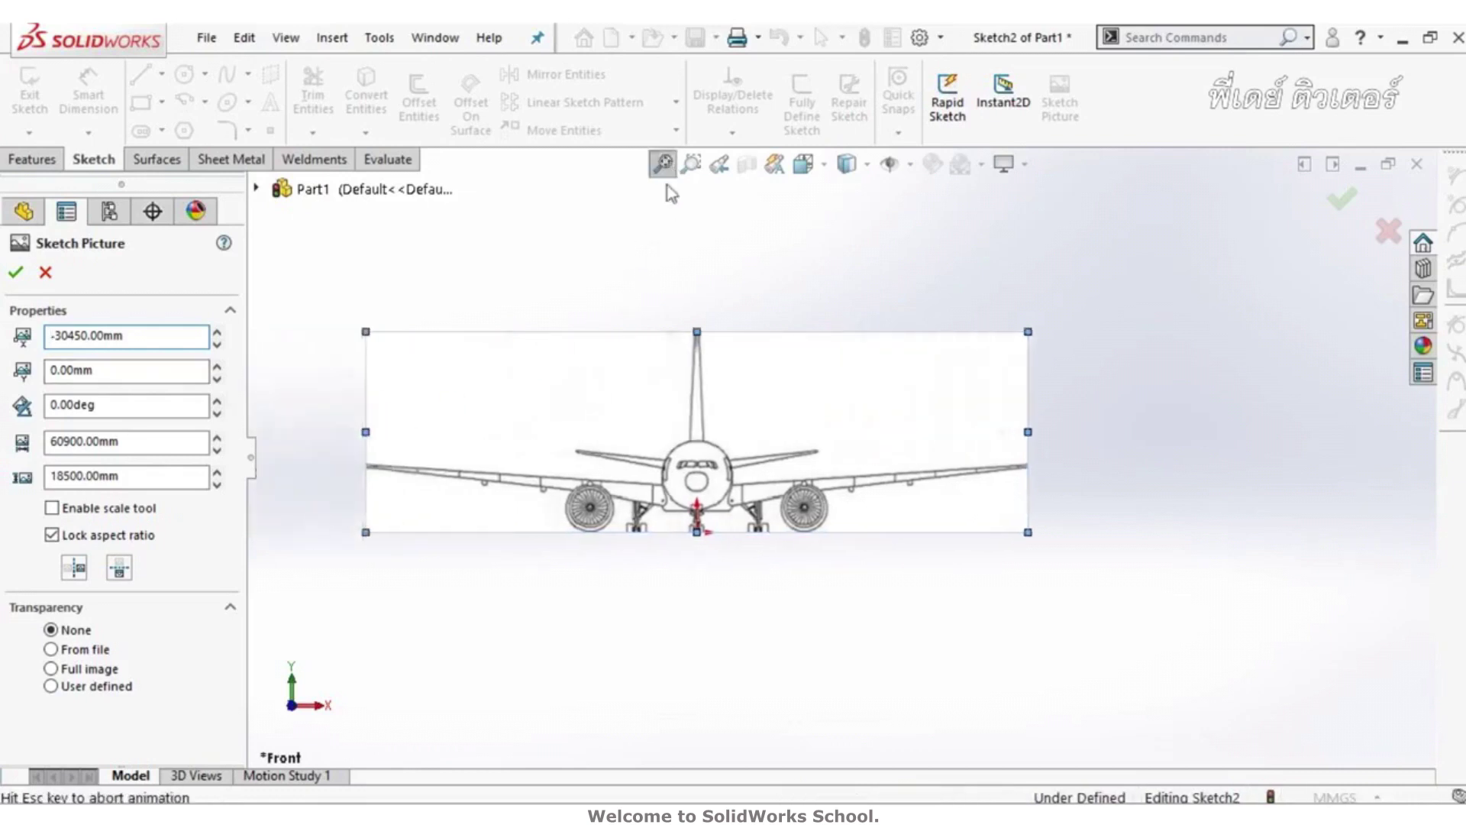
scroll(855, 521, down, 2)
scroll(855, 522, down, 1)
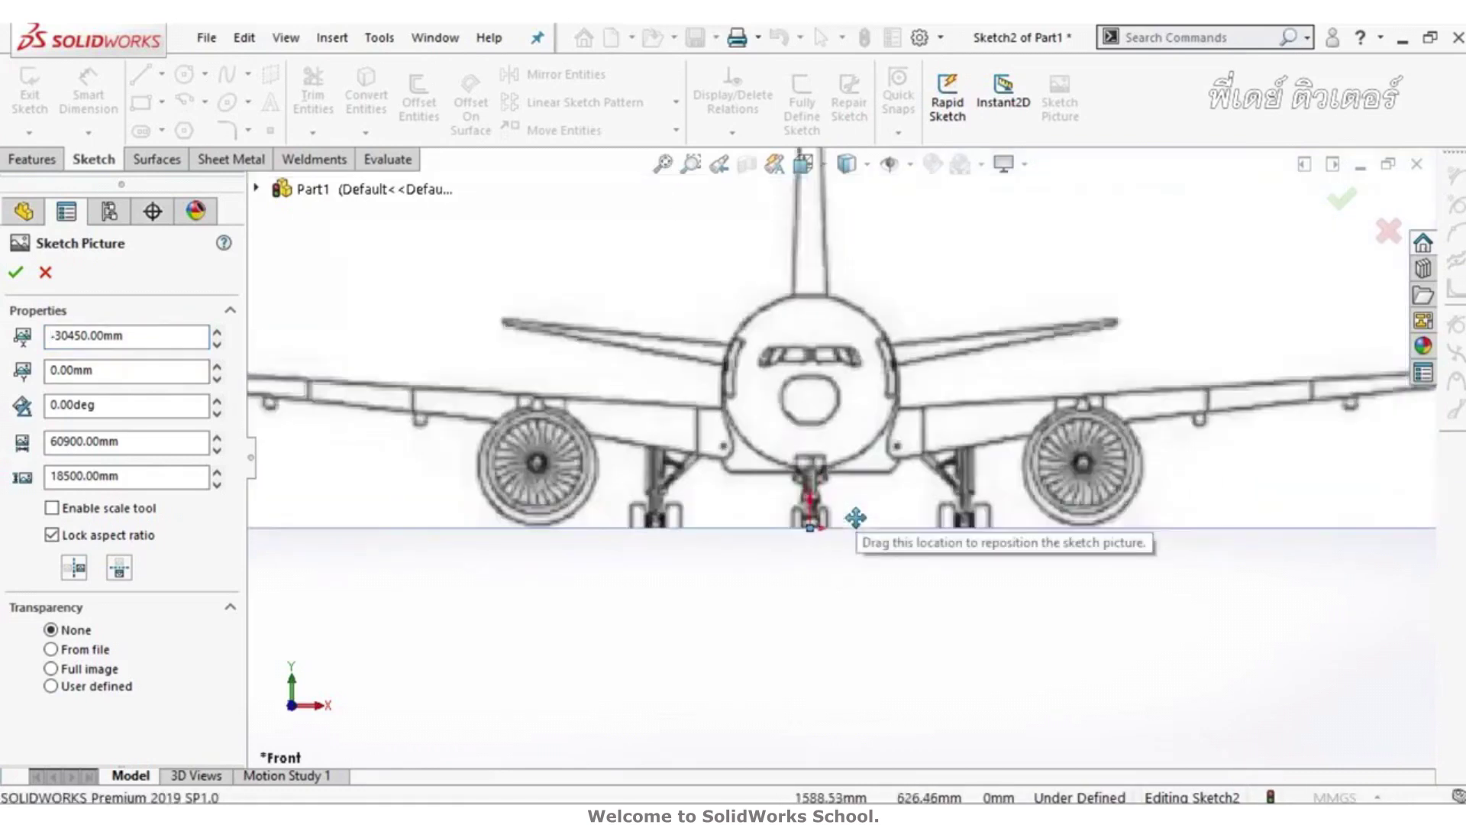
scroll(854, 517, down, 3)
scroll(840, 482, up, 3)
scroll(840, 482, up, 2)
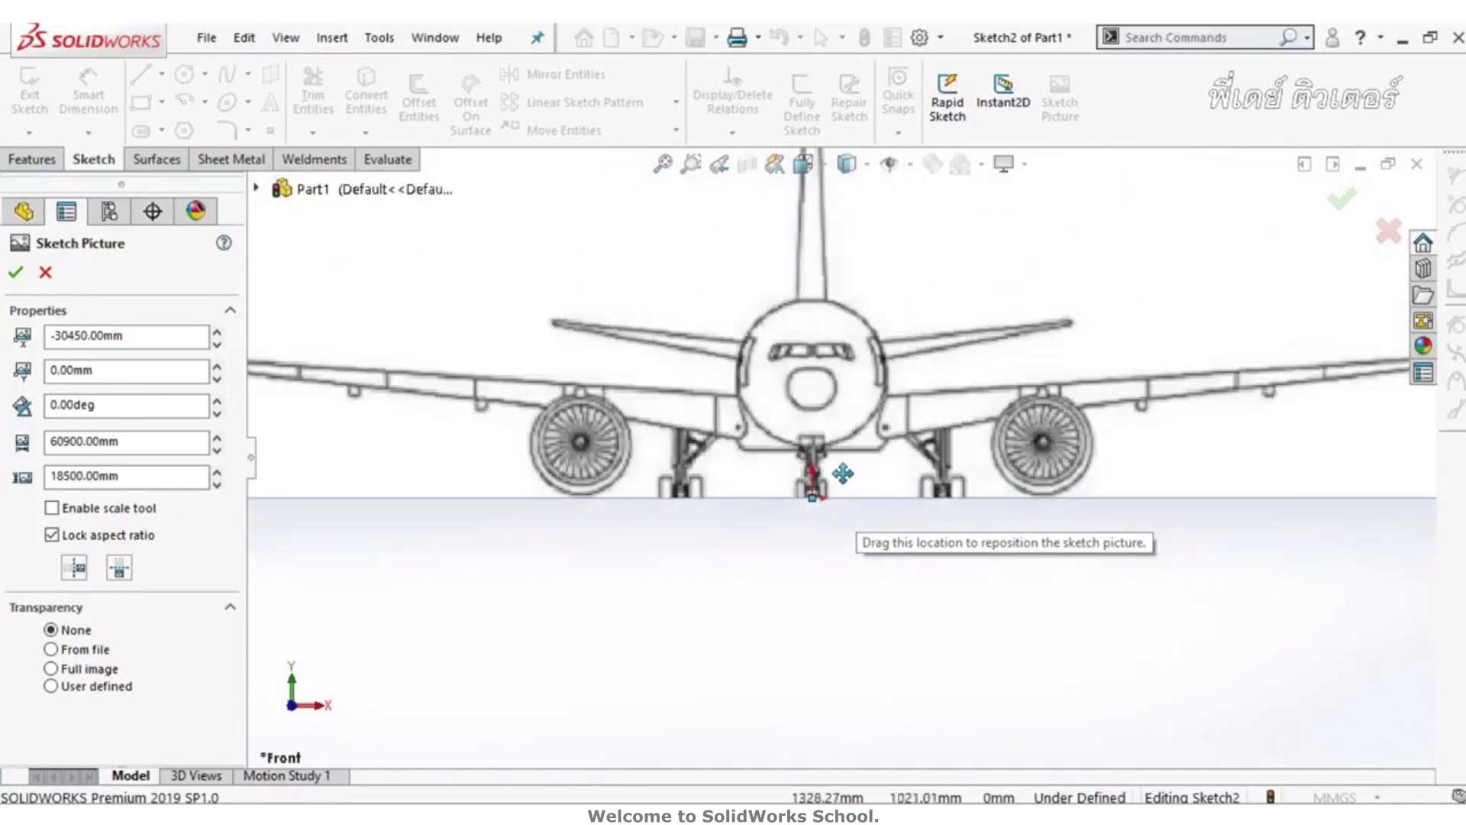
scroll(840, 482, up, 2)
mouse_move(824, 497)
middle_down()
mouse_move(815, 402)
mouse_move(764, 387)
mouse_move(782, 448)
mouse_move(790, 421)
middle_up()
scroll(791, 421, up, 1)
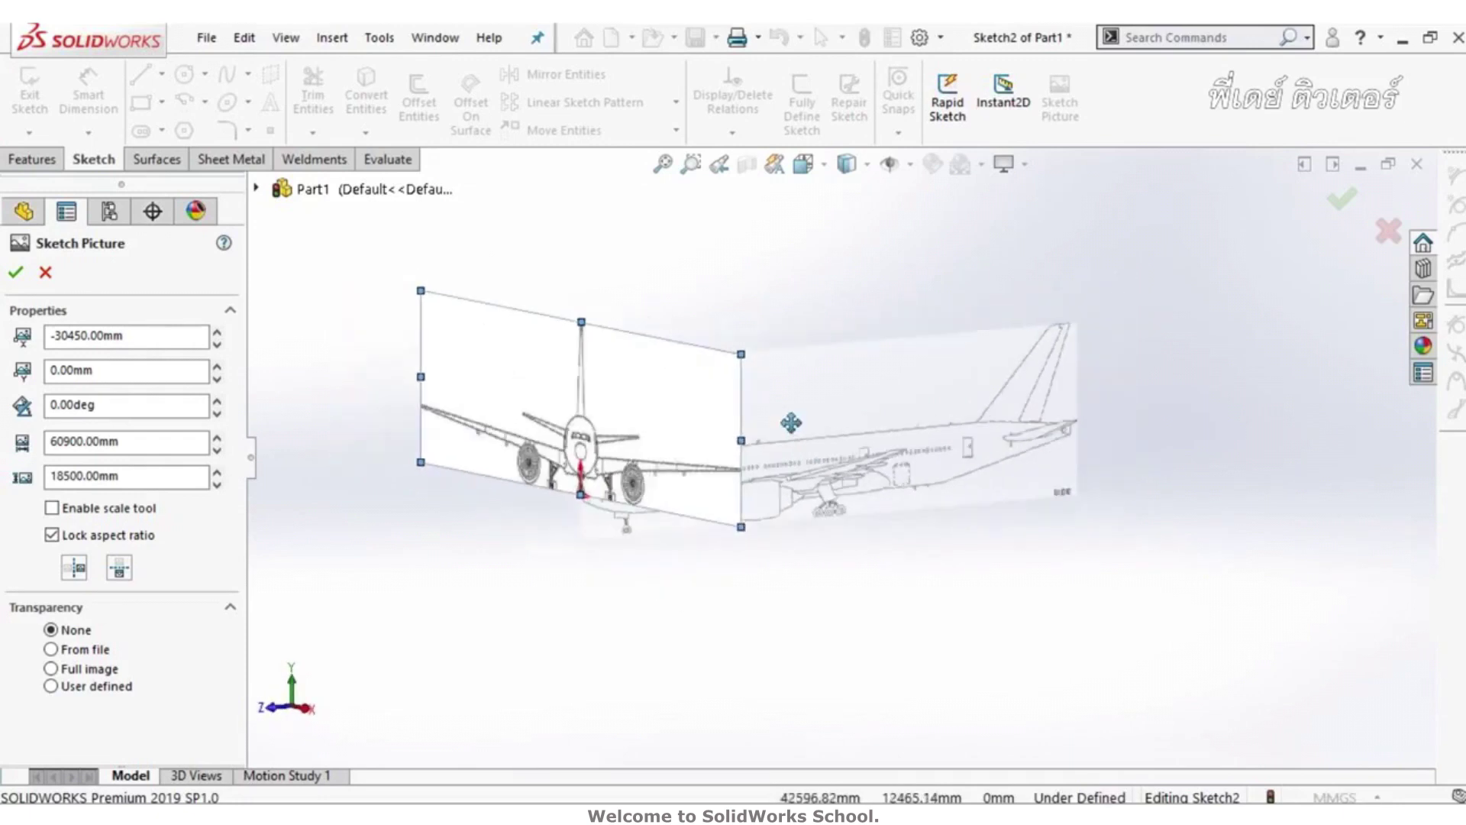
click(129, 376)
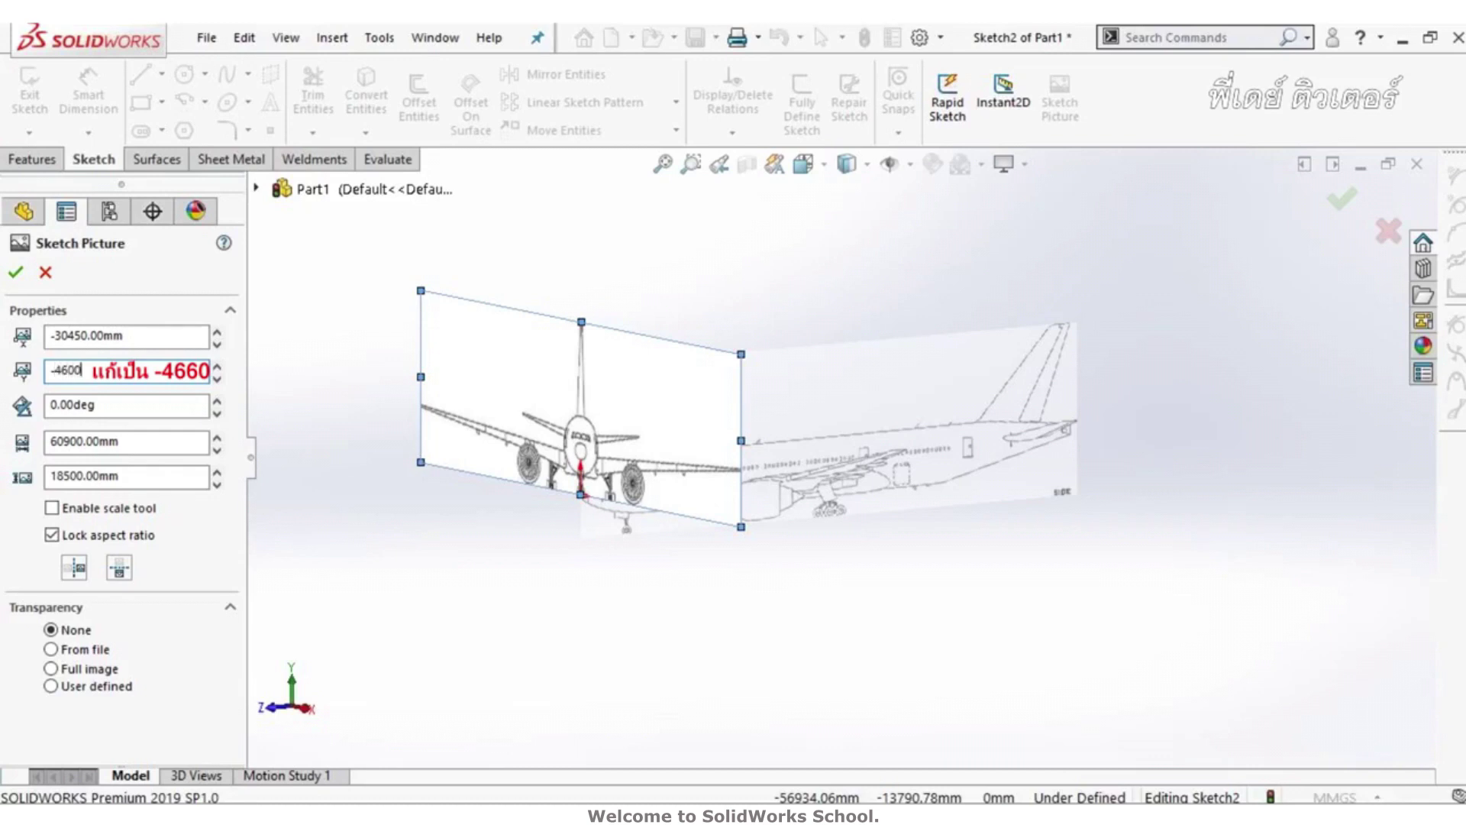
Step: Set the front picture's Y position to -4600 mm and inspect both pictures in 3D
key(Return)
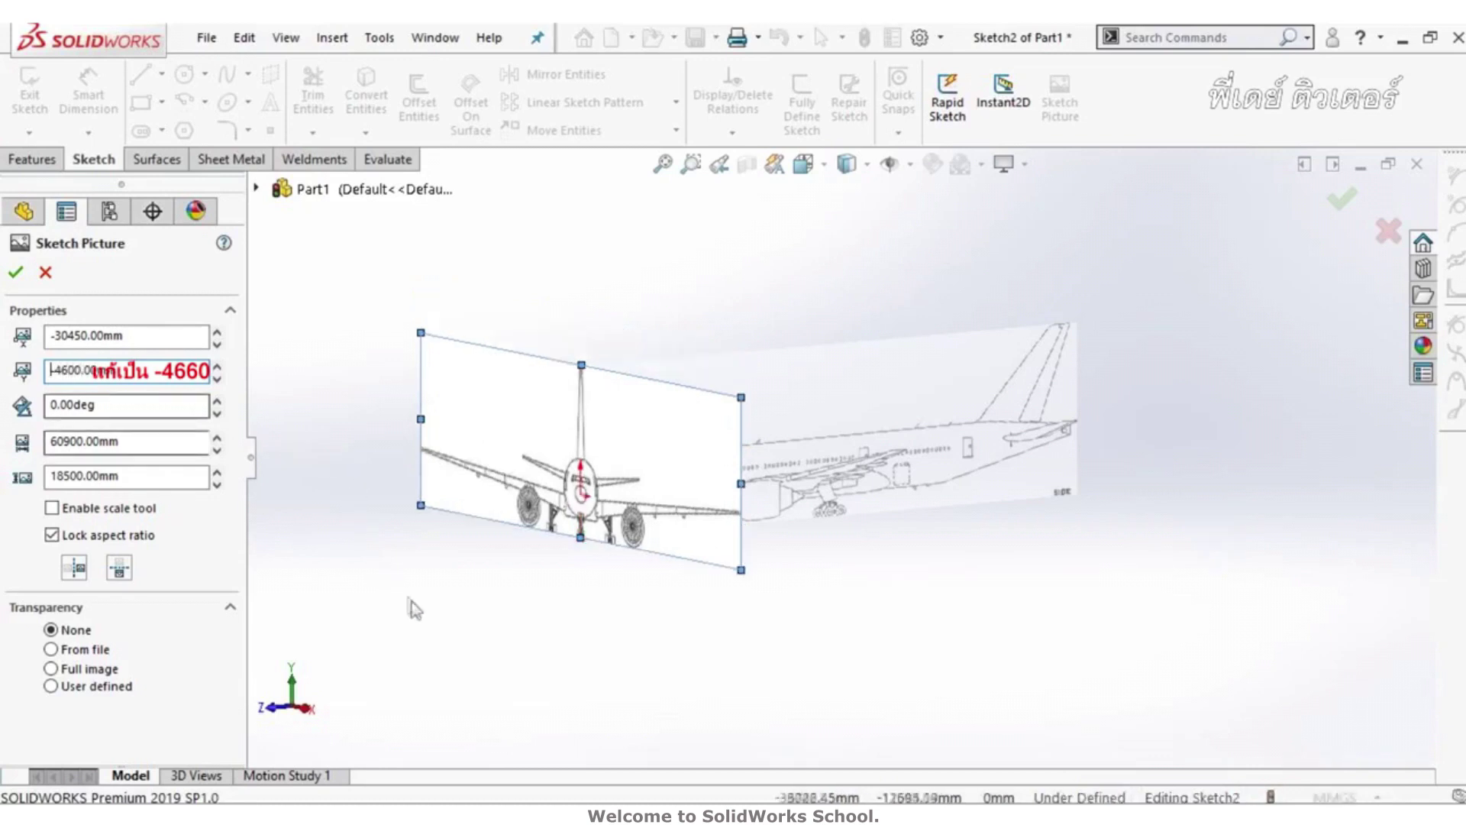
mouse_move(441, 664)
middle_down()
mouse_move(547, 572)
mouse_move(484, 540)
mouse_move(524, 550)
mouse_move(498, 582)
mouse_move(604, 458)
middle_up()
scroll(603, 458, down, 3)
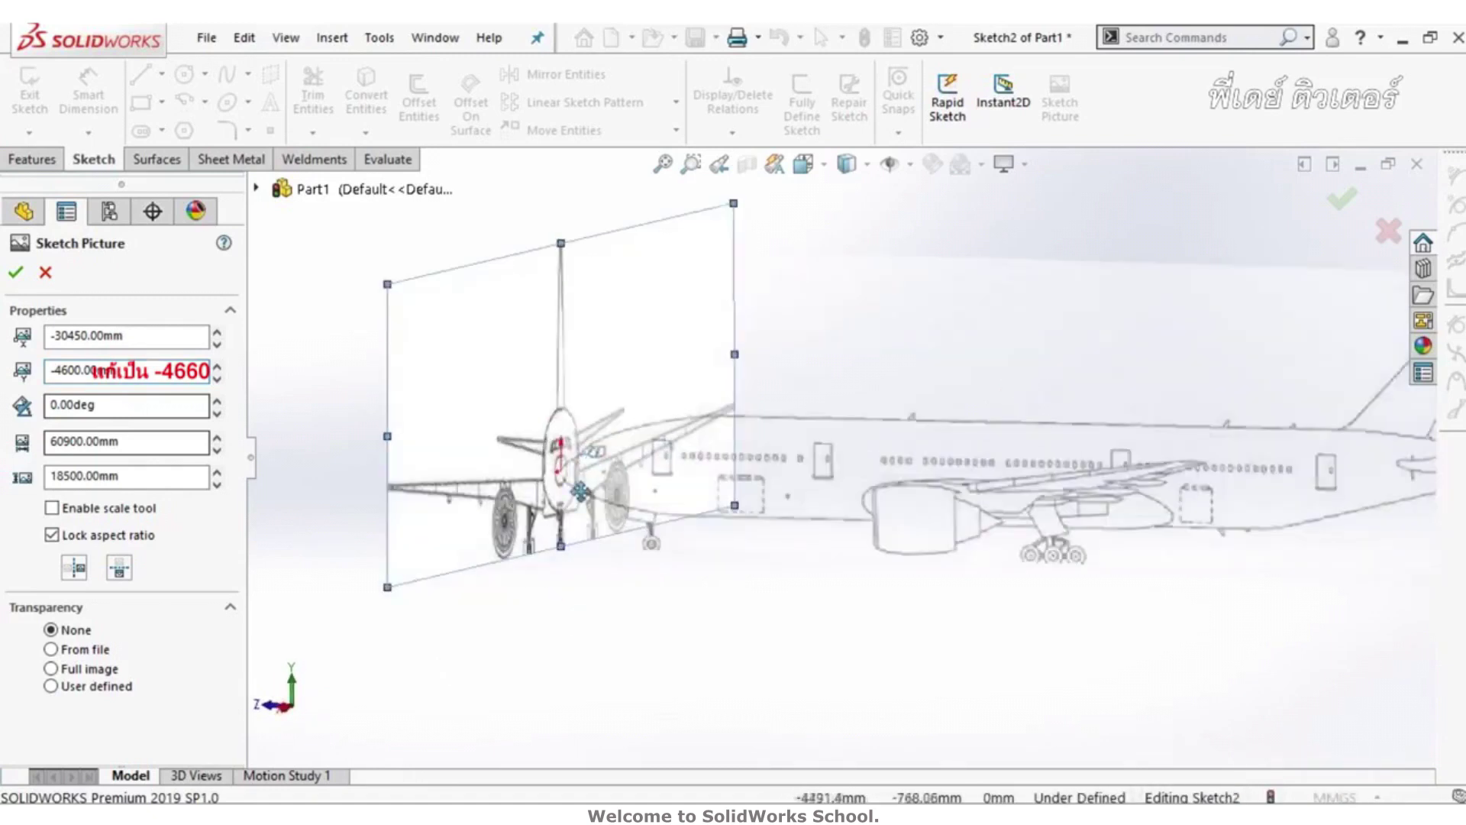
scroll(611, 461, down, 3)
scroll(617, 462, down, 3)
key(ctrl+8)
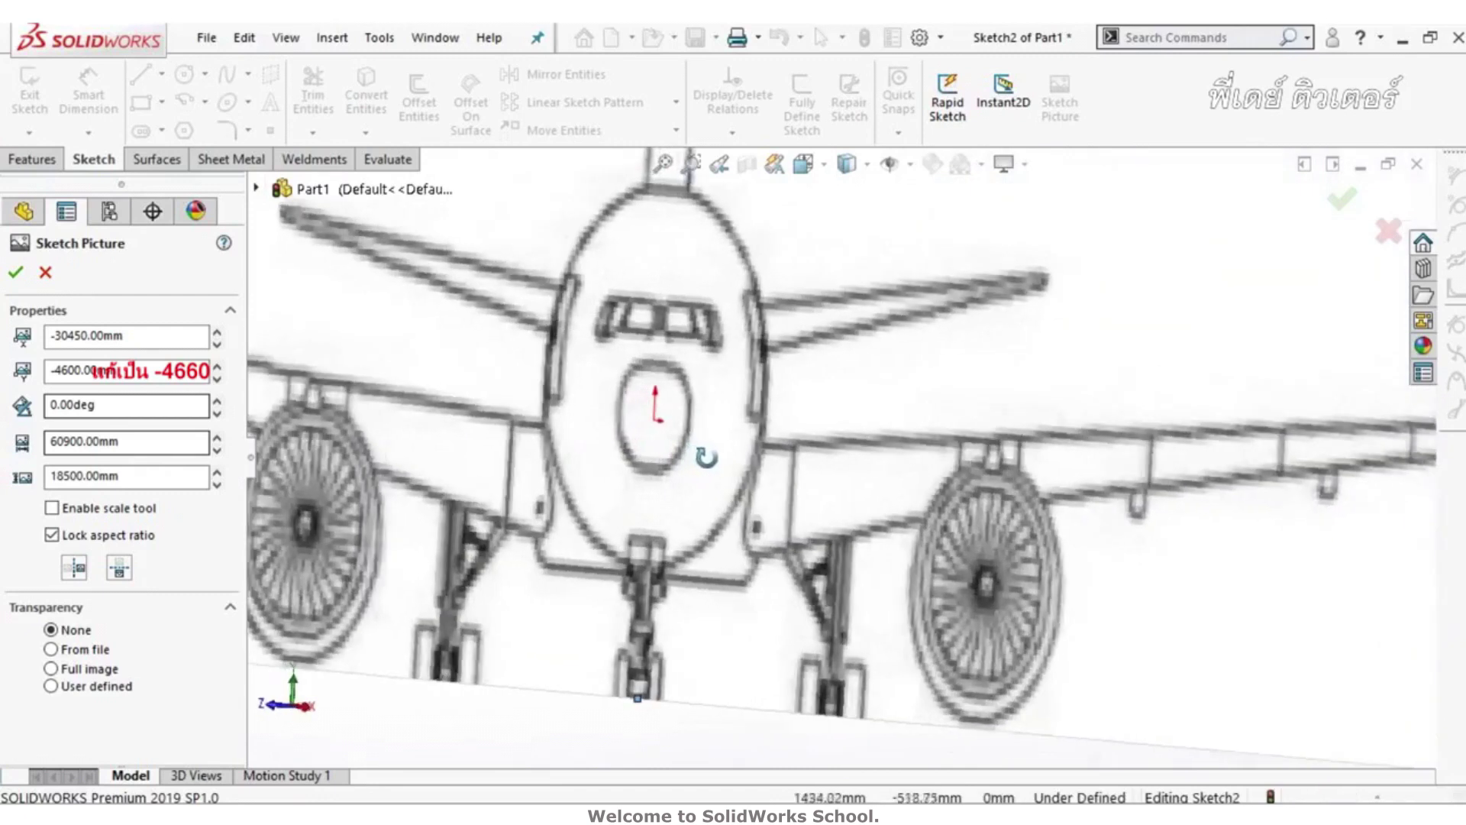
click(662, 163)
mouse_move(662, 353)
middle_down()
mouse_move(628, 400)
mouse_move(507, 468)
middle_up()
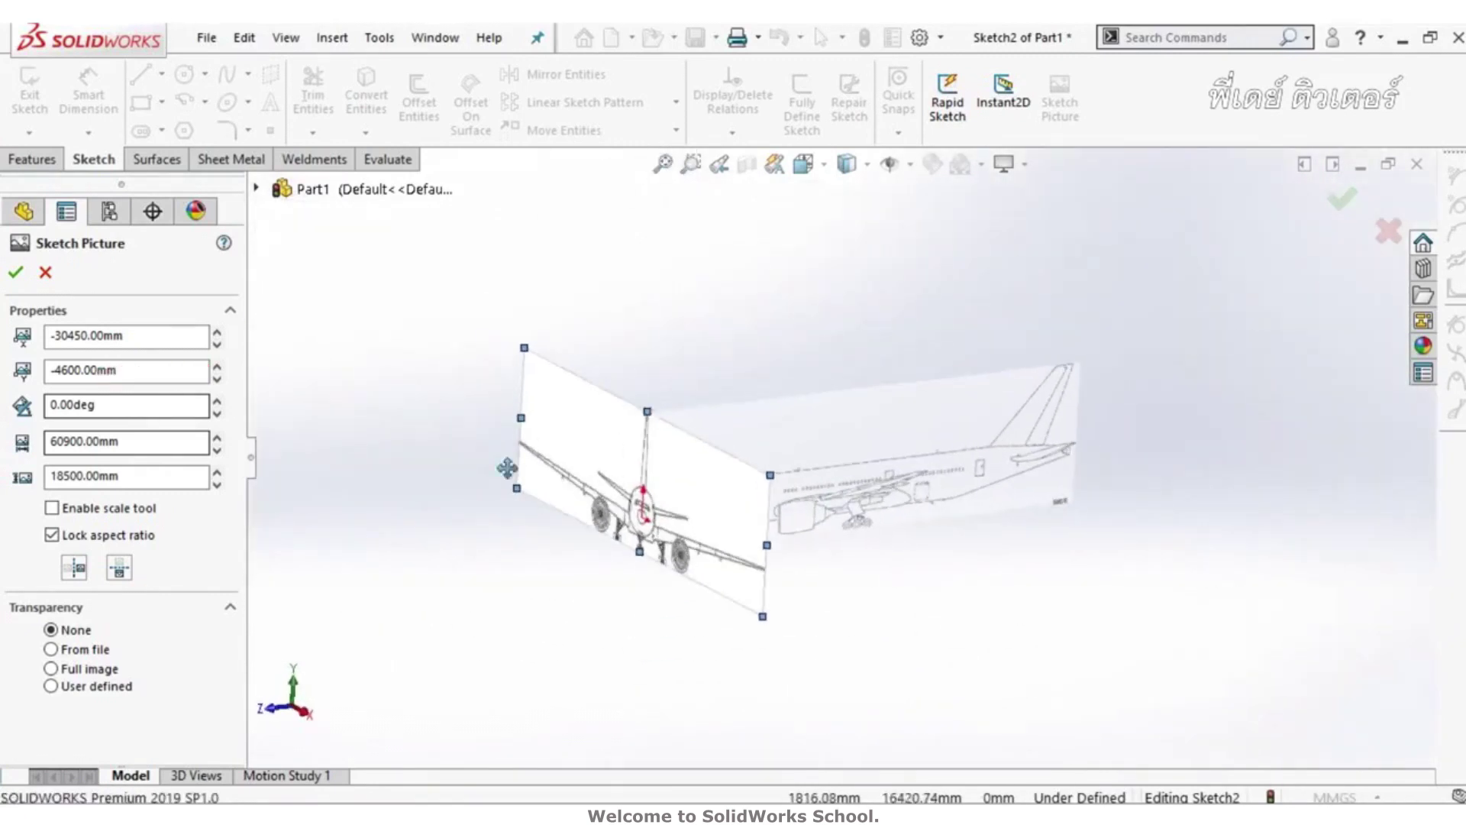
Step: Give the front picture 0.50 full-image transparency and confirm the sketch picture
click(97, 675)
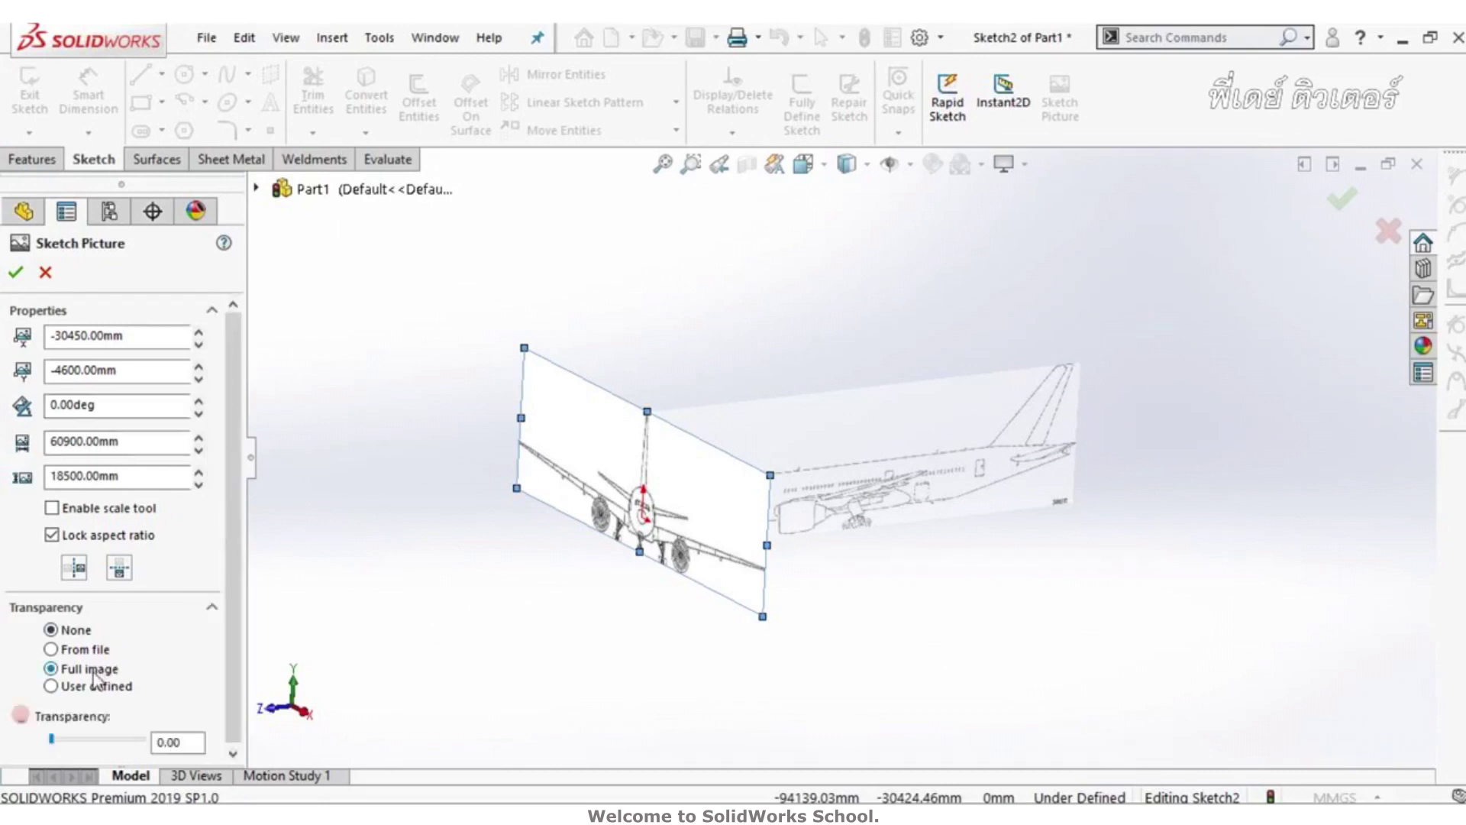
text(0.)
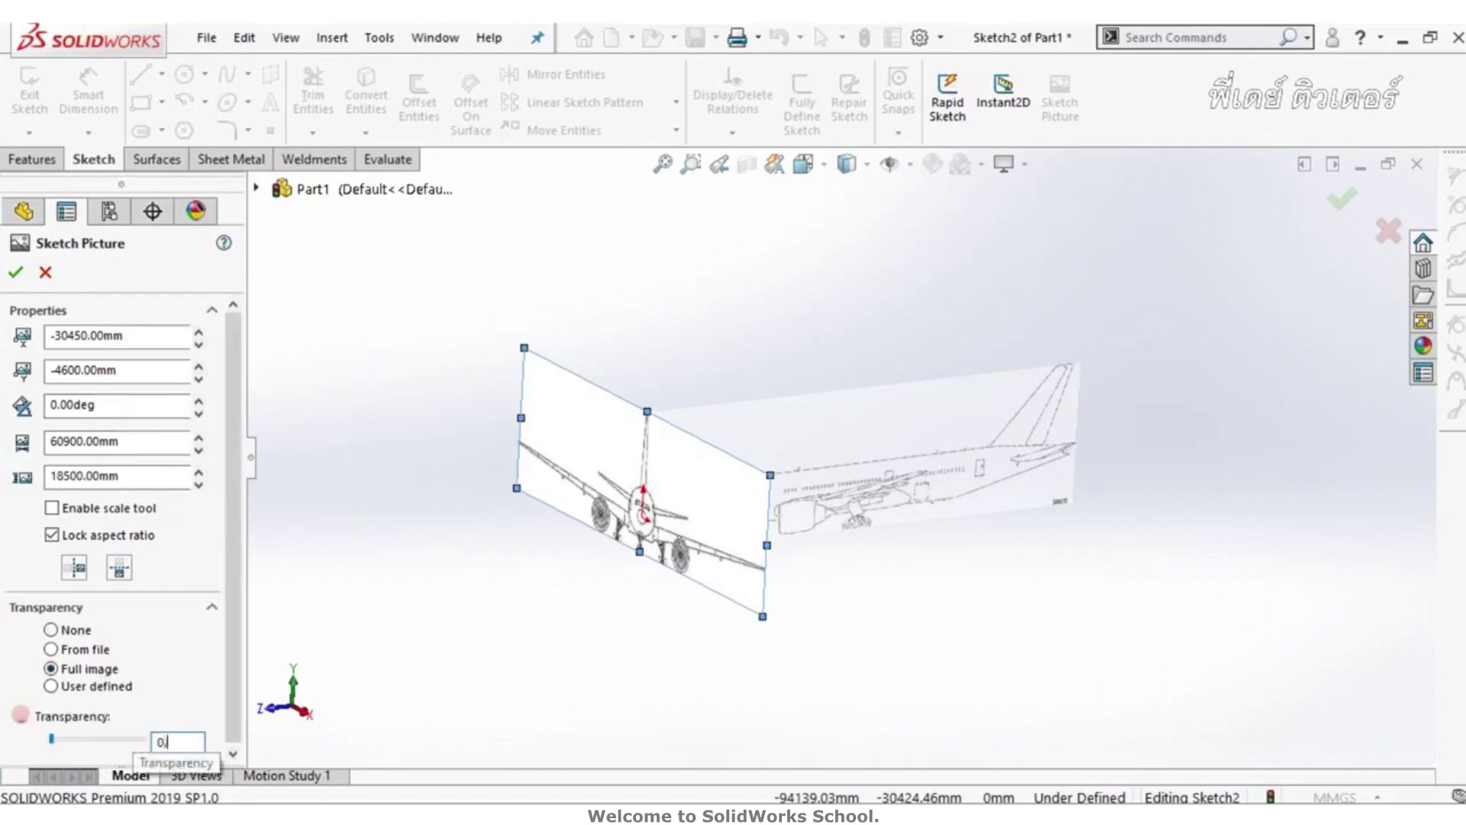
key(Return)
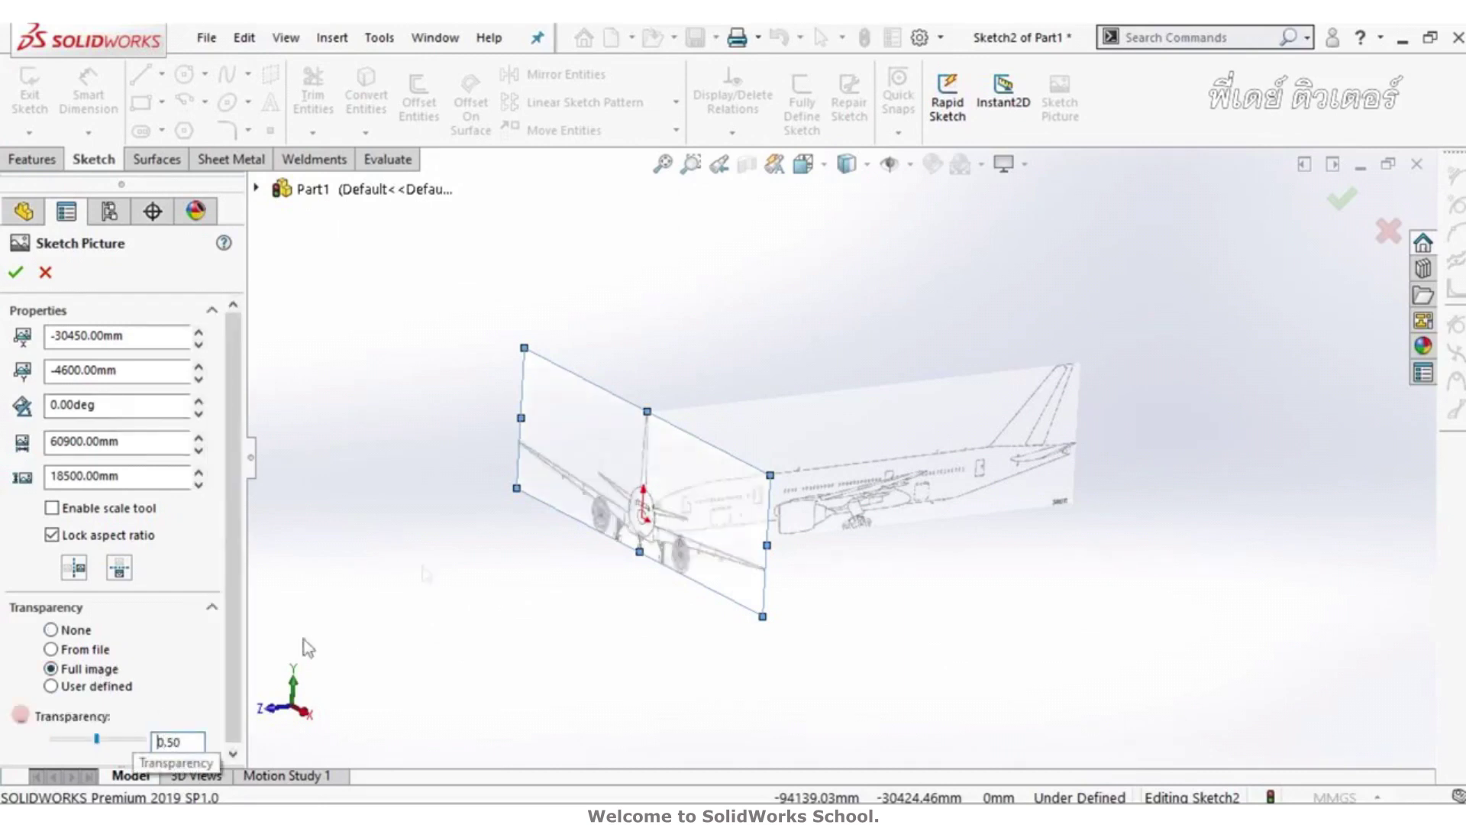
click(17, 275)
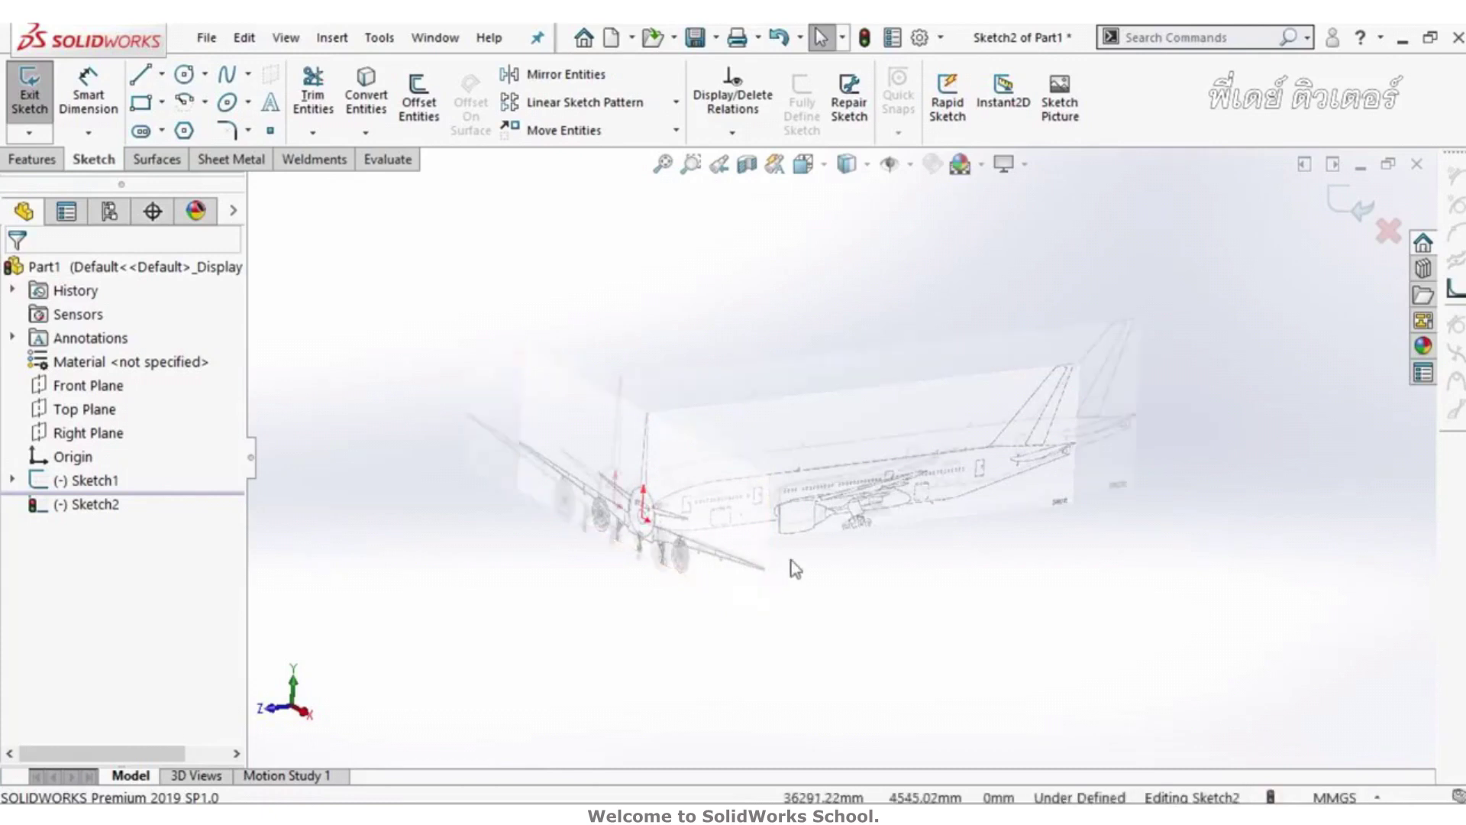
scroll(789, 567, down, 1)
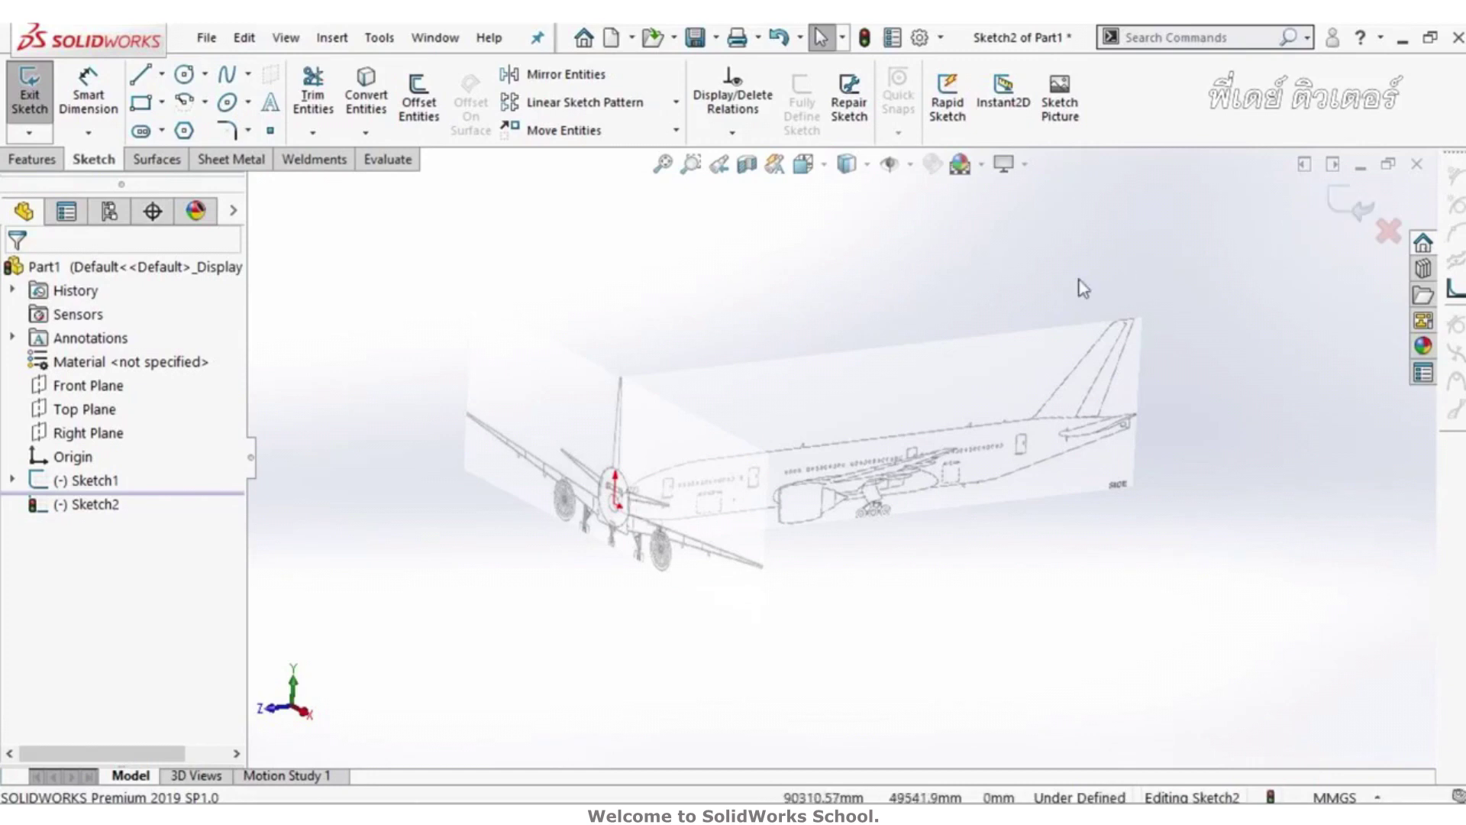
Step: Exit Sketch2 and deselect it
key(d)
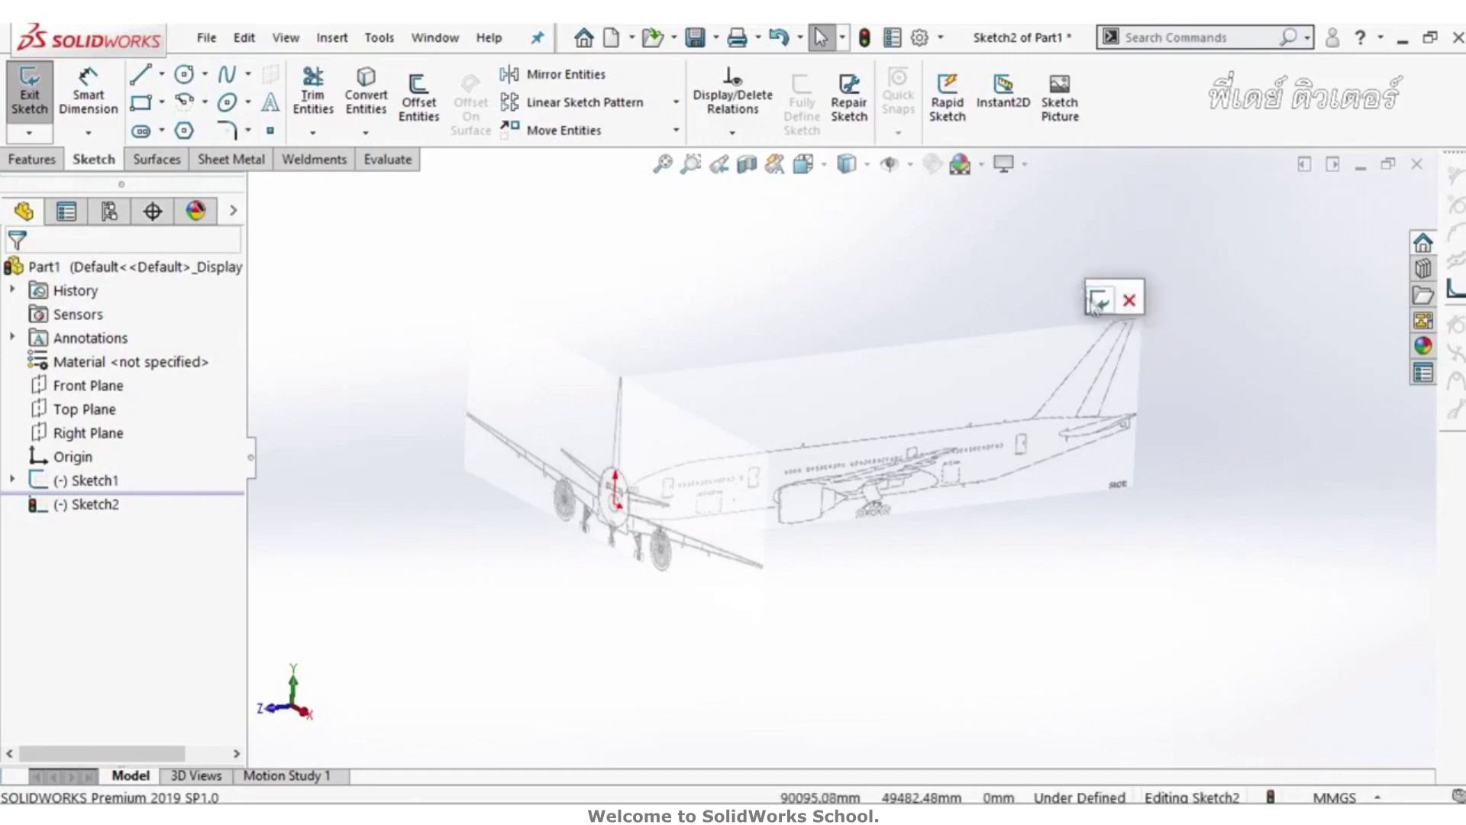
click(1092, 297)
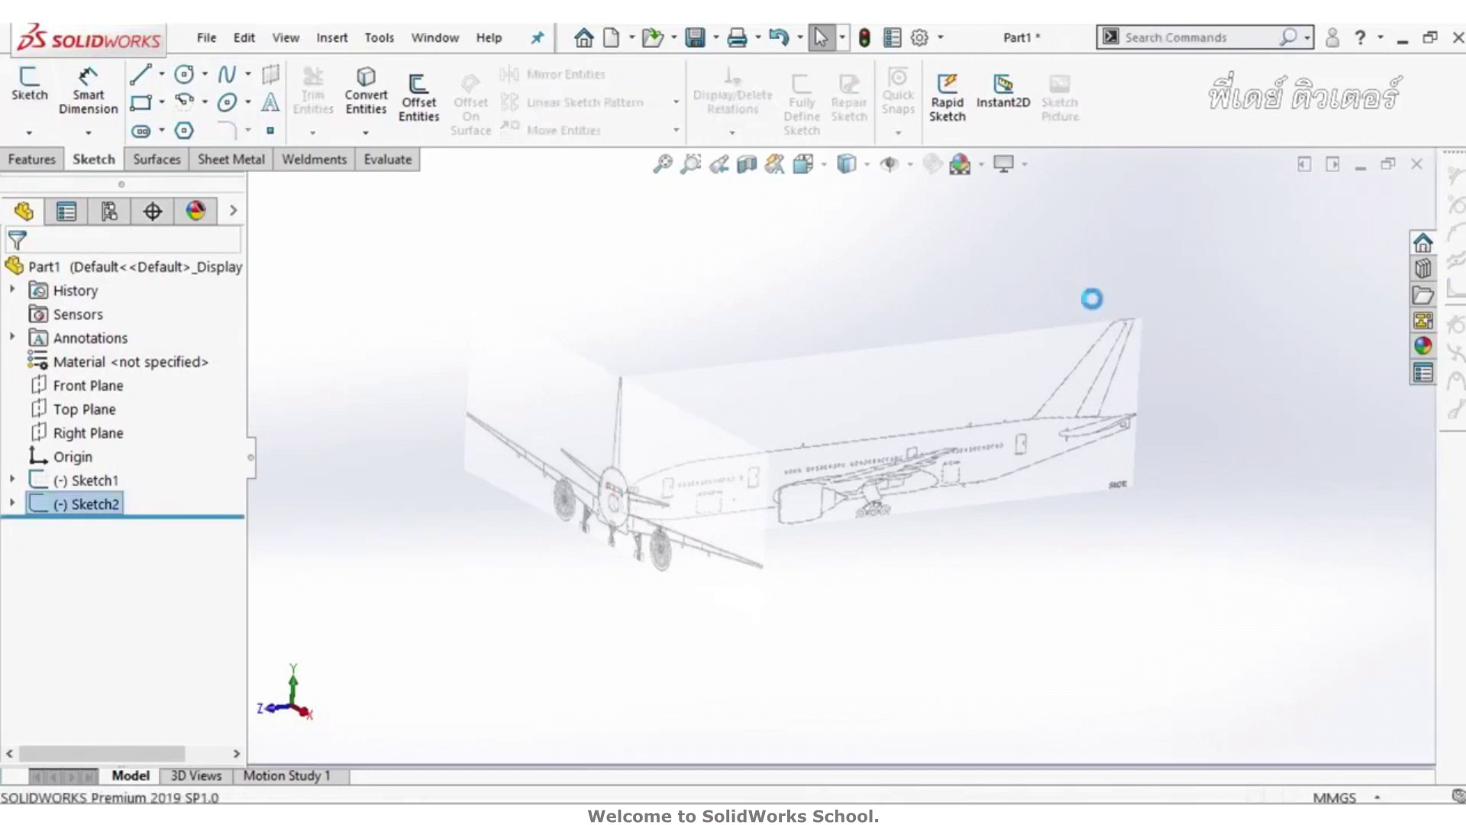
click(330, 380)
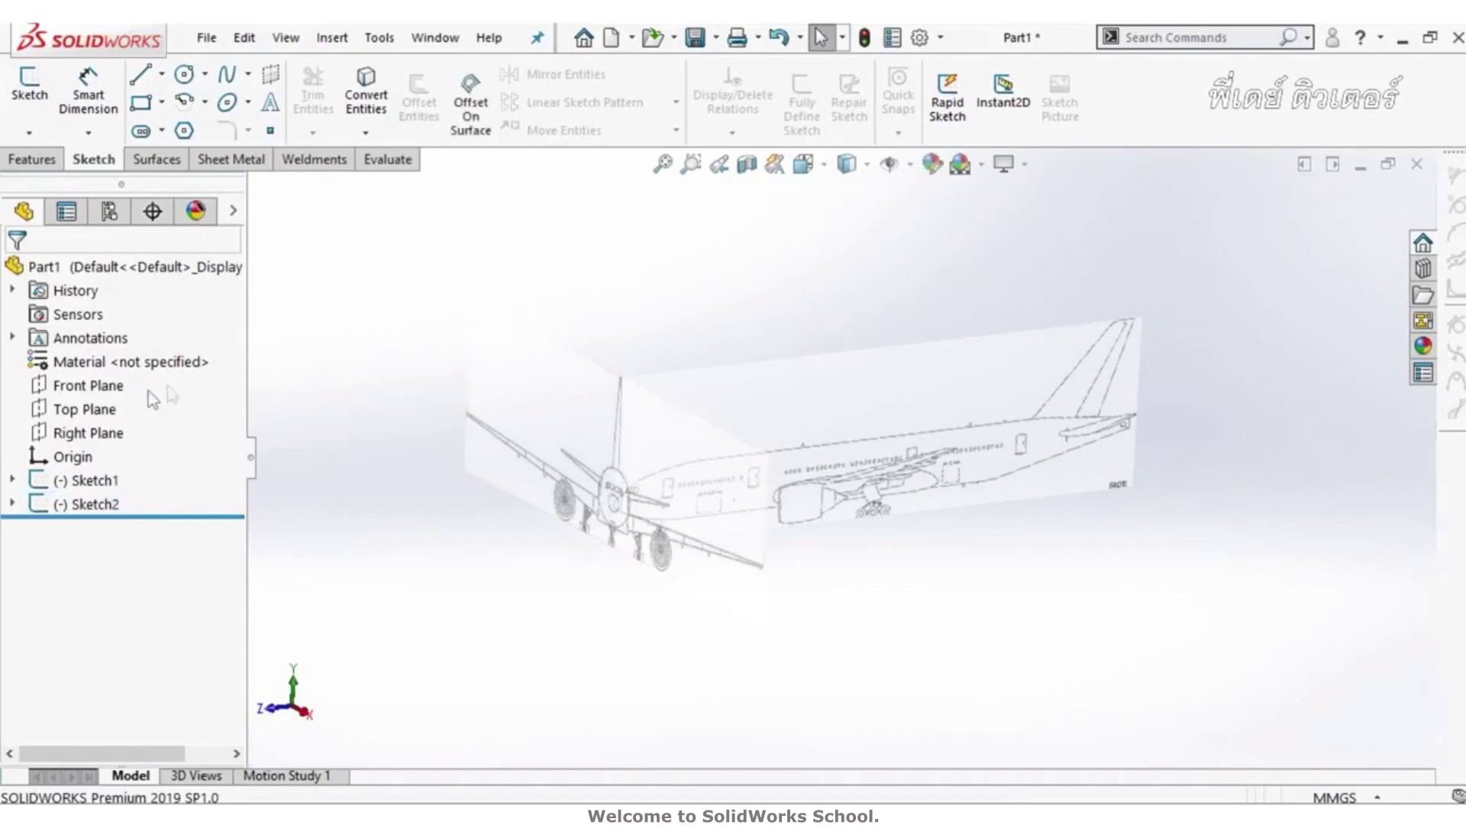
Step: Start a new sketch on the Top Plane and view it Normal To
click(97, 419)
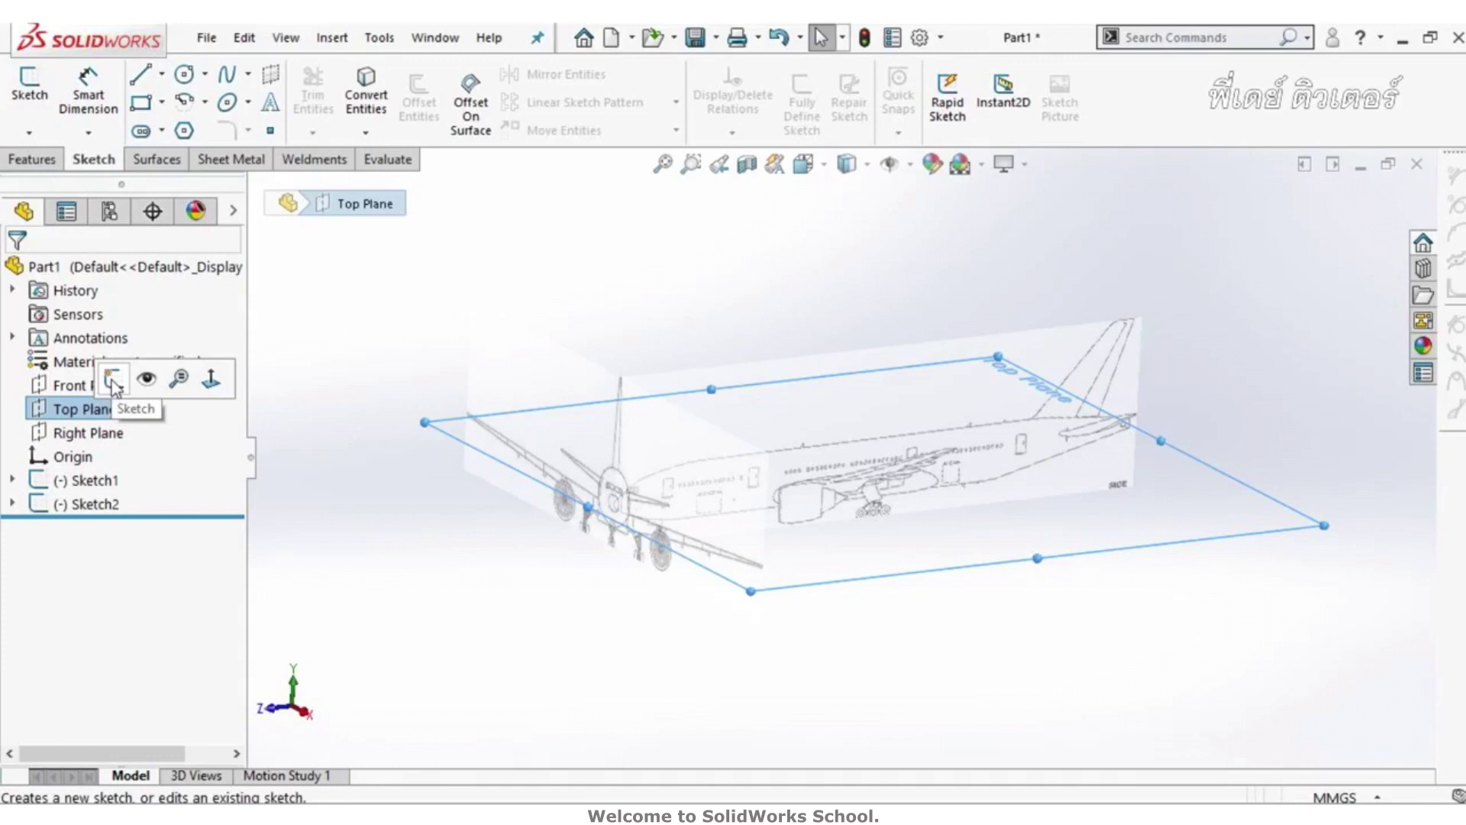
click(112, 379)
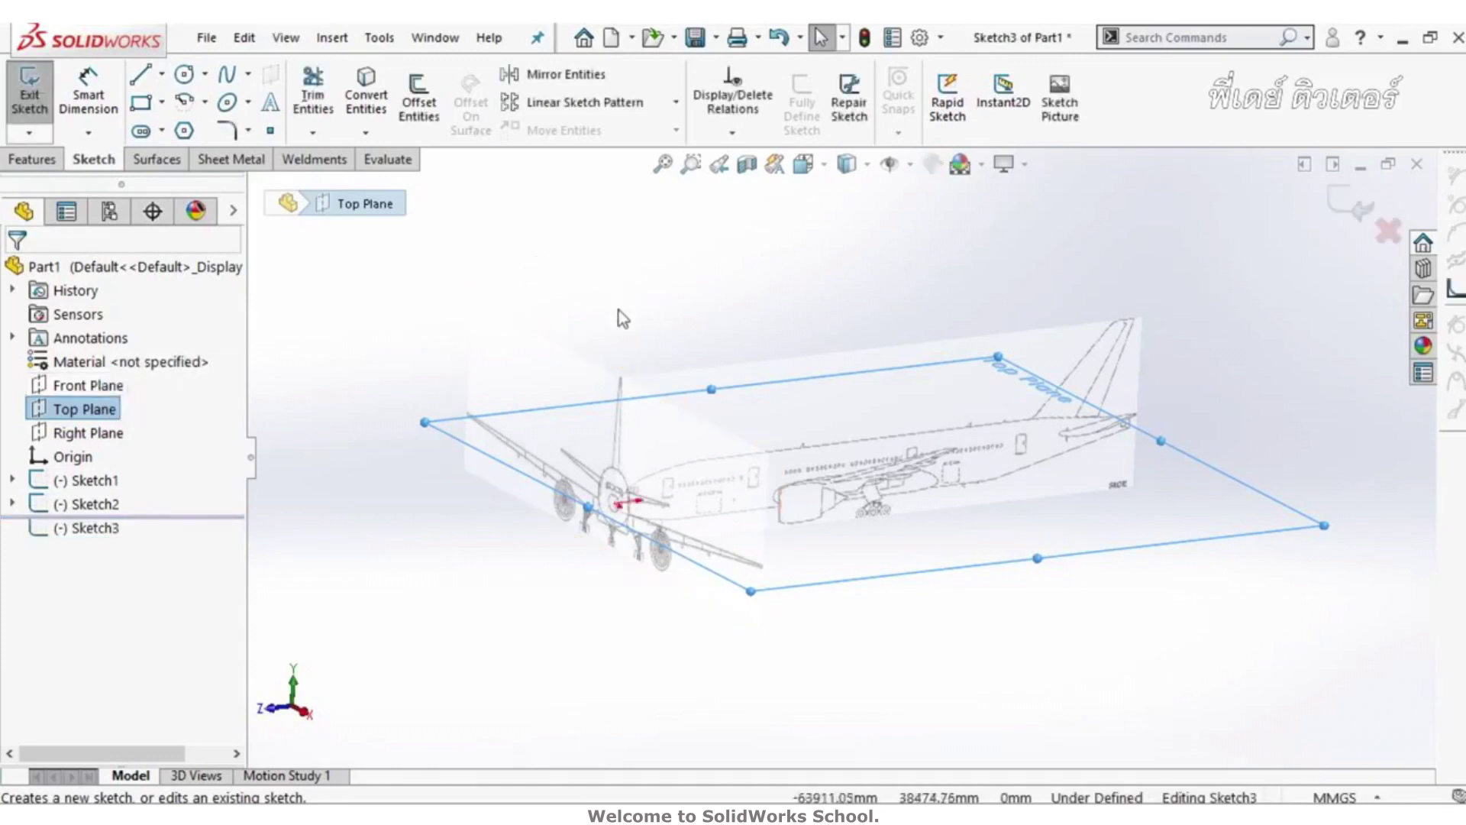
mouse_move(615, 316)
middle_down()
mouse_move(672, 385)
mouse_move(655, 328)
middle_up()
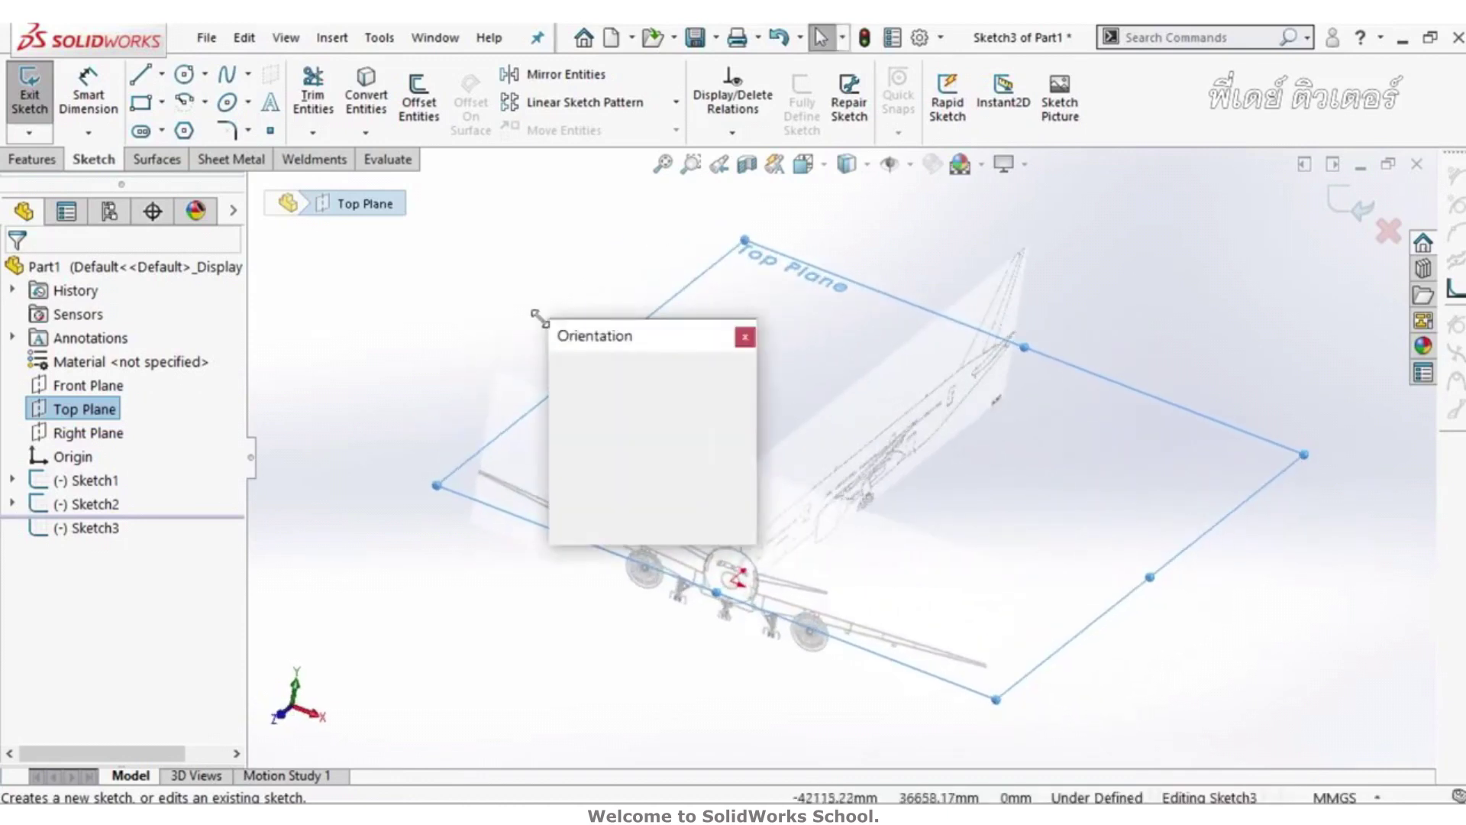
key(space)
click(596, 403)
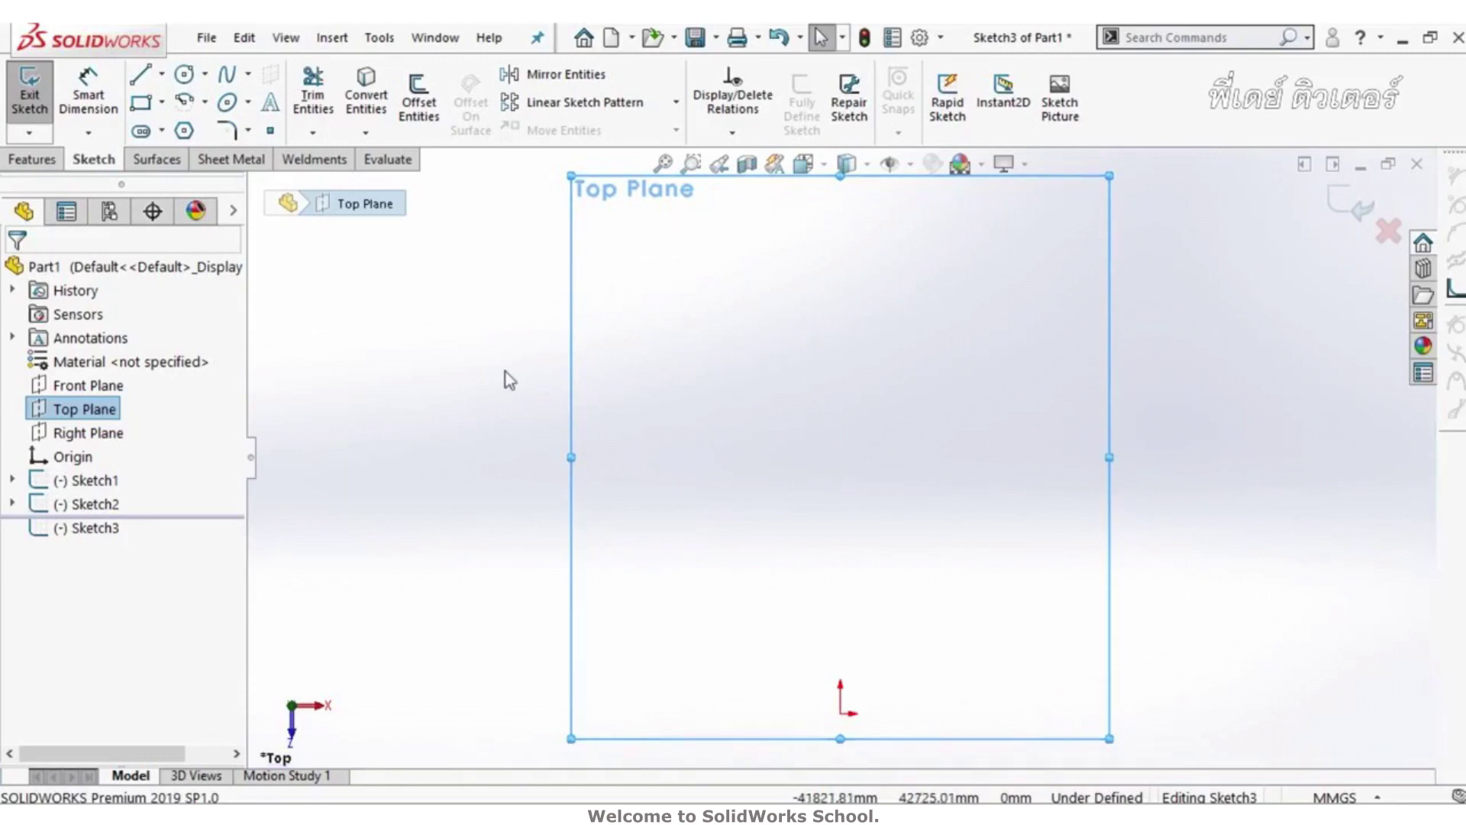
key(Escape)
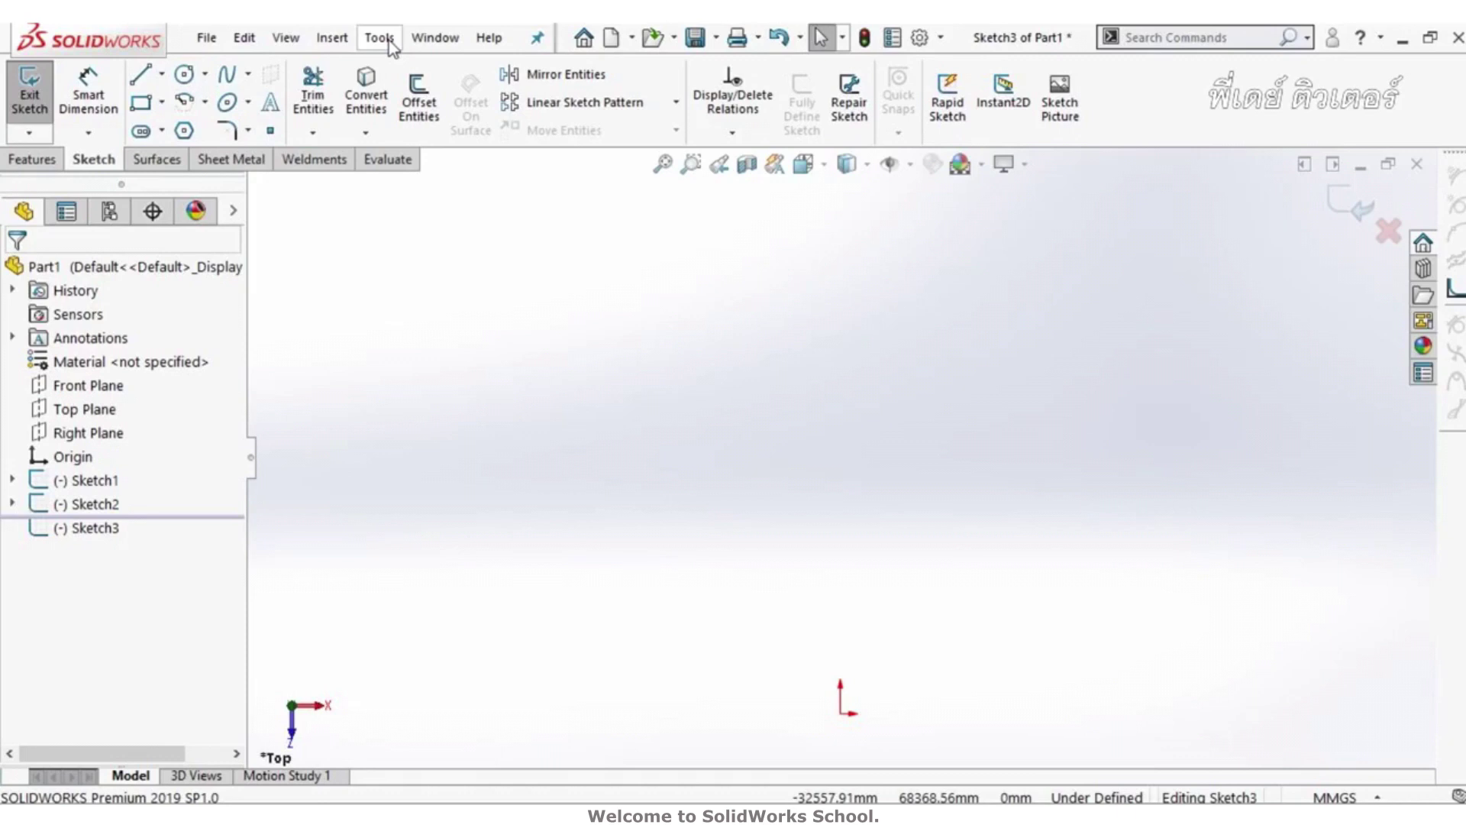
Step: Insert boeing-777-top as a 609 x 637 mm sketch picture at the origin
click(392, 45)
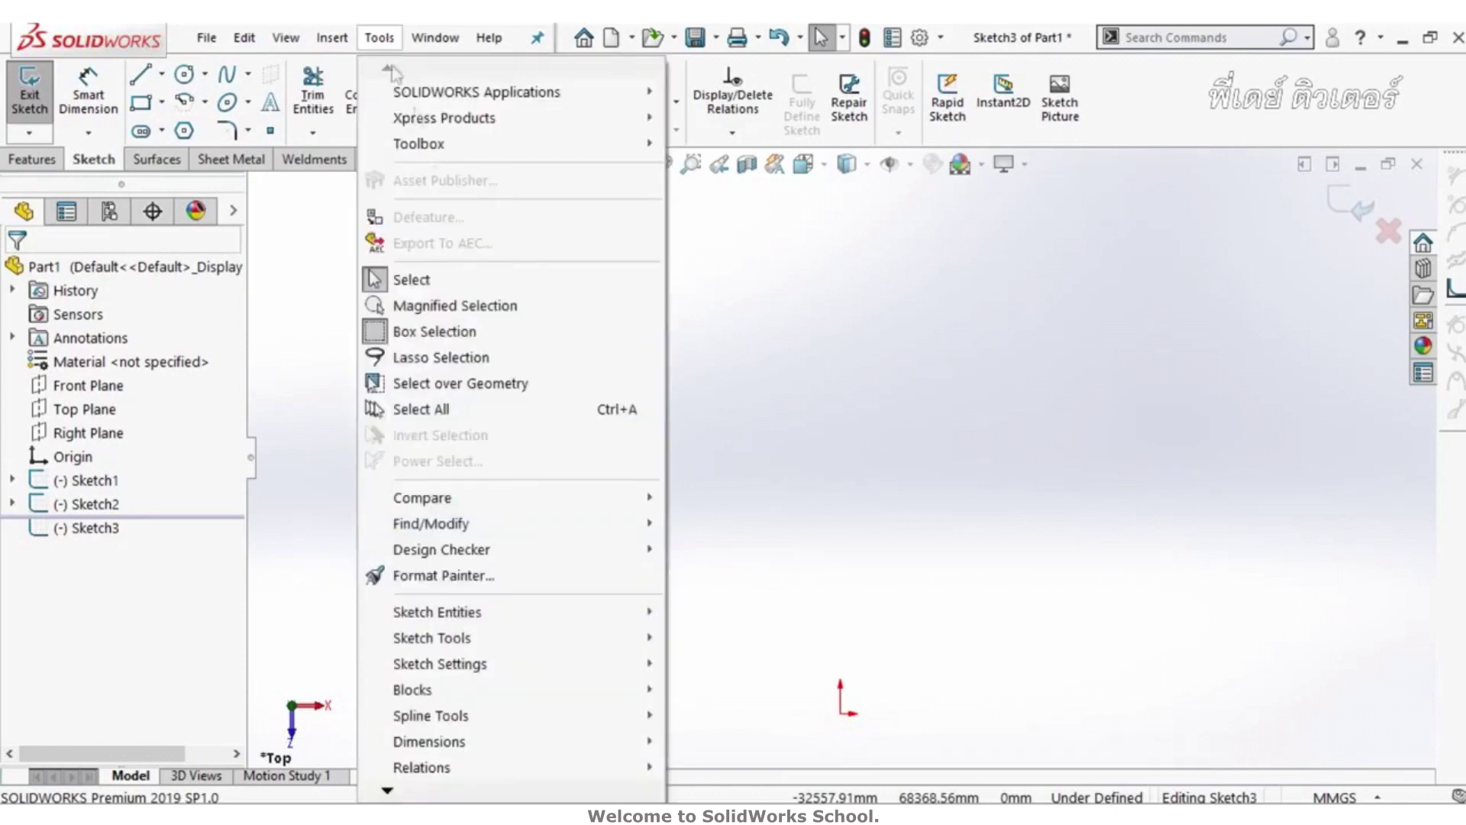
mouse_move(433, 638)
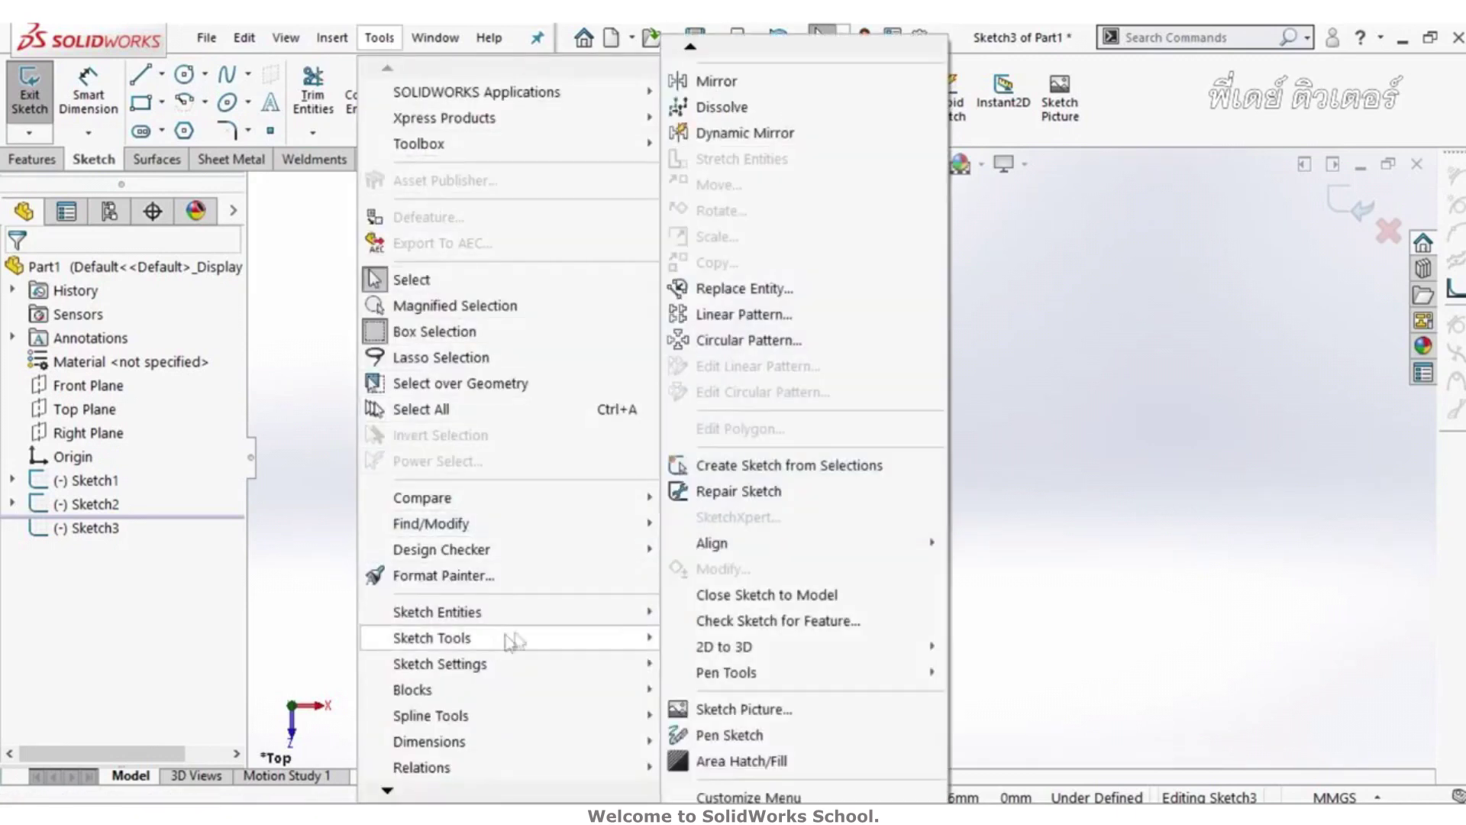
click(718, 708)
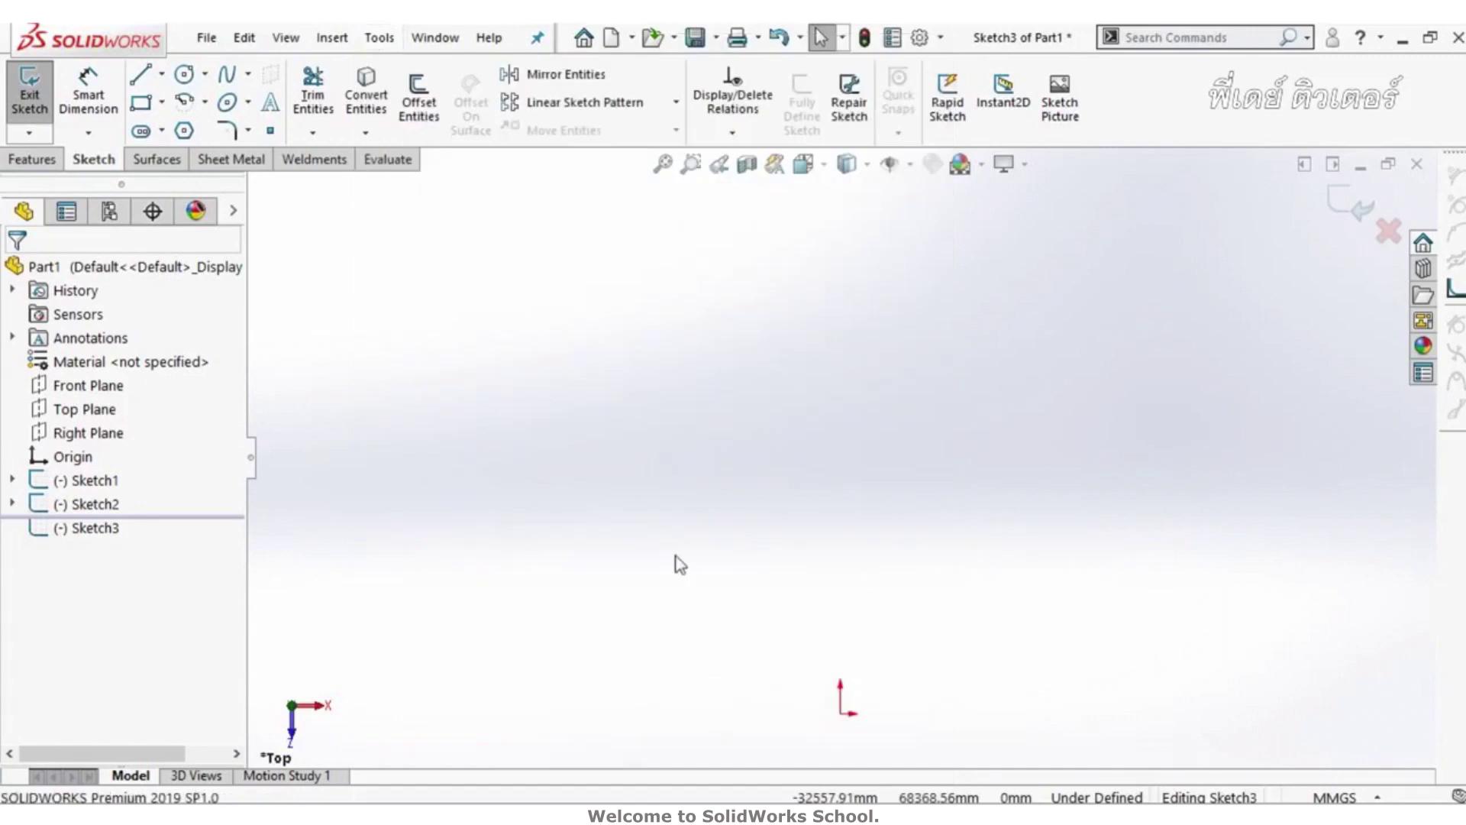
scroll(1073, 275, down, 3)
click(450, 354)
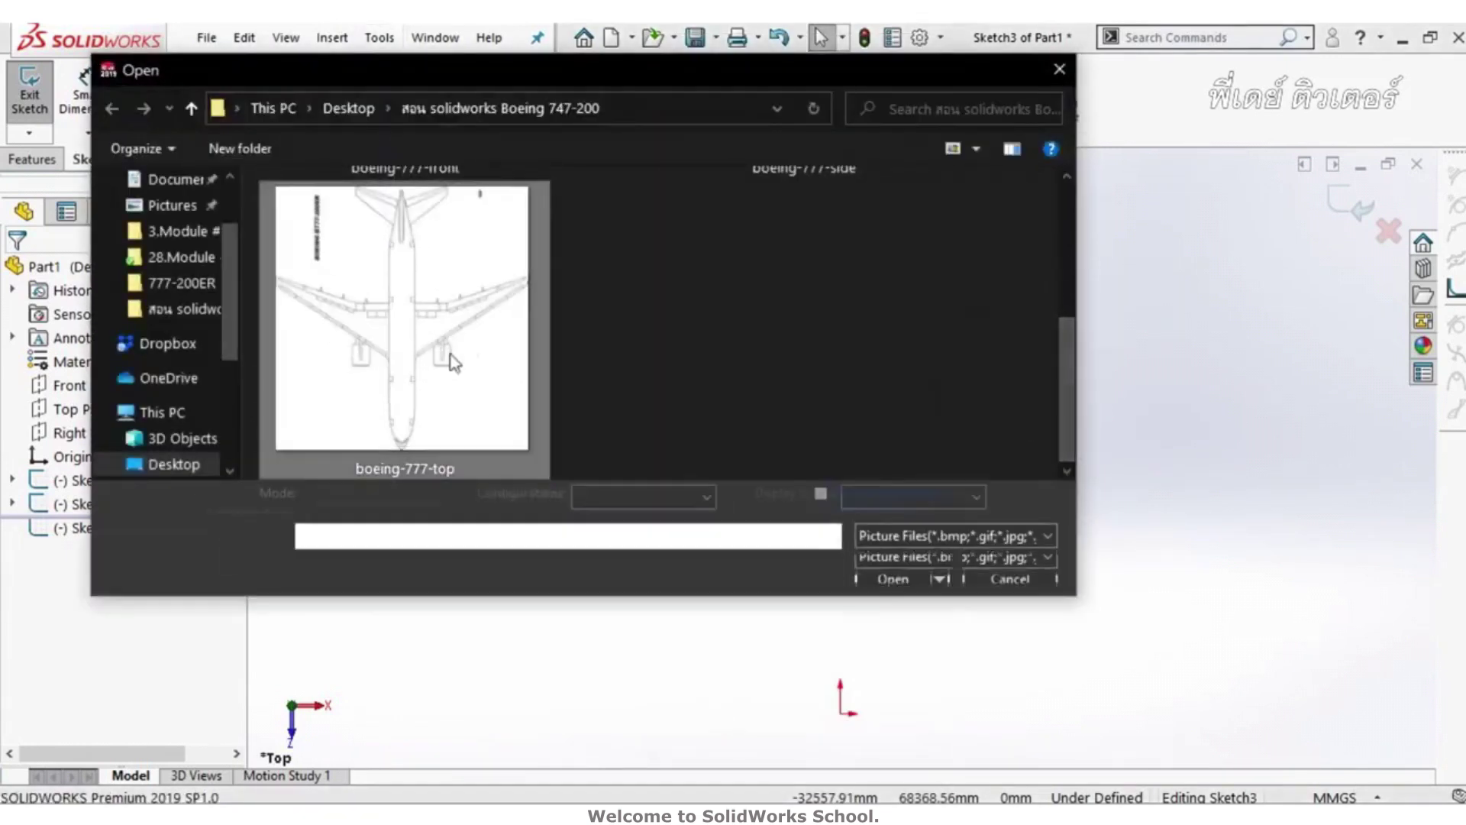
click(892, 570)
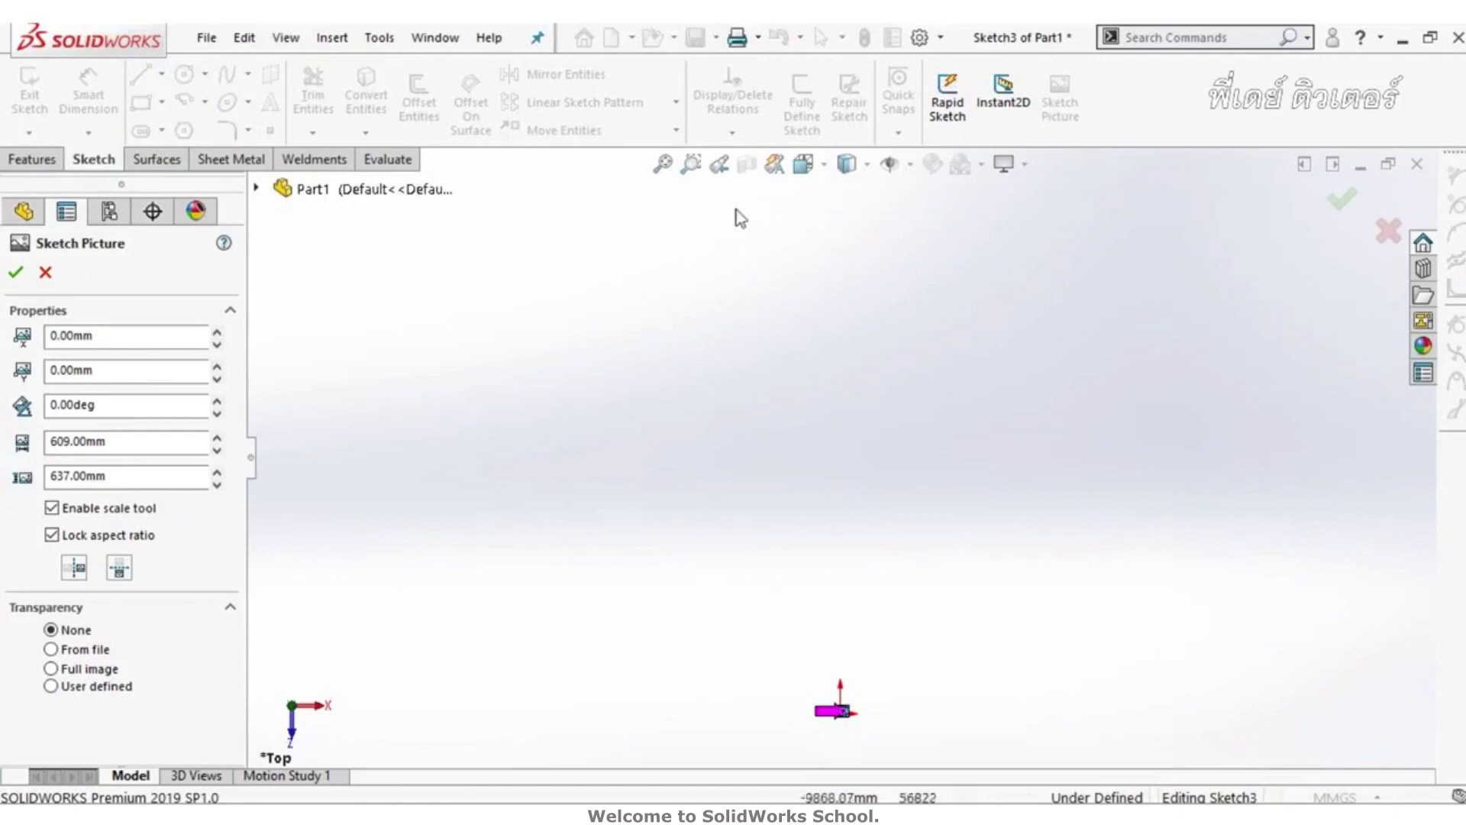
Step: Zoom to the small picture sitting at the origin
click(691, 163)
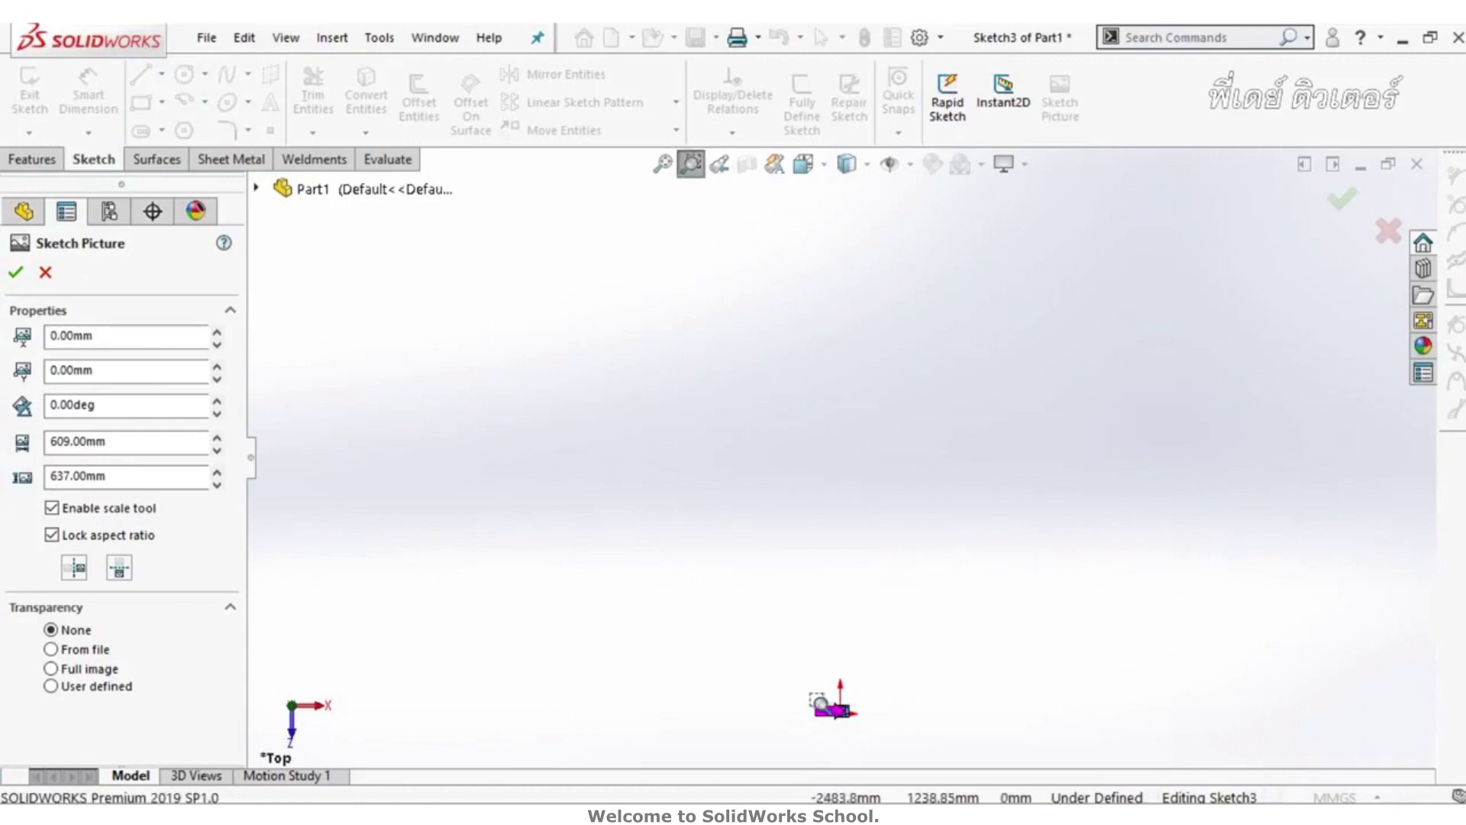
drag(814, 696, 862, 729)
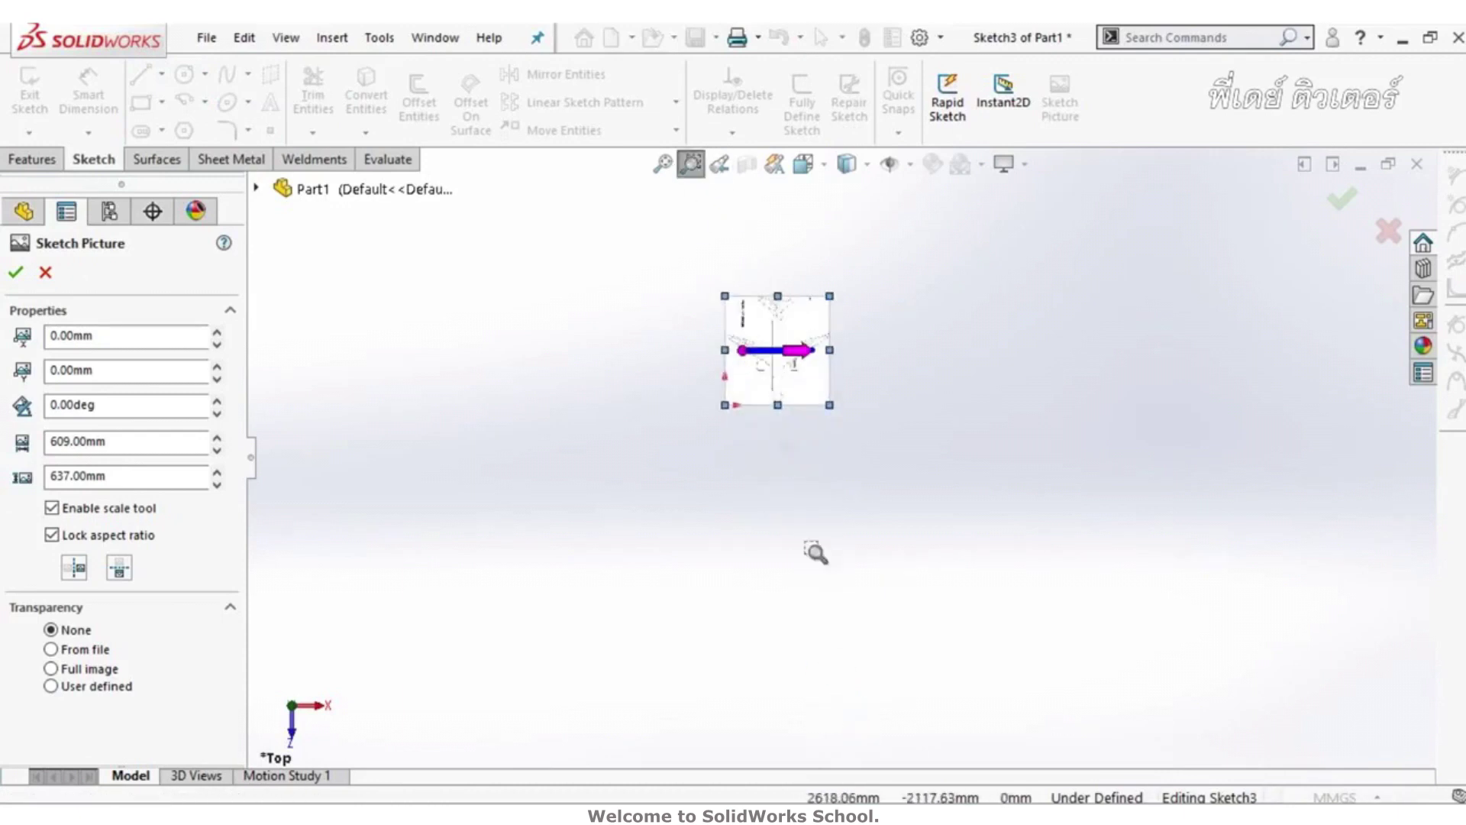
scroll(771, 344, down, 1)
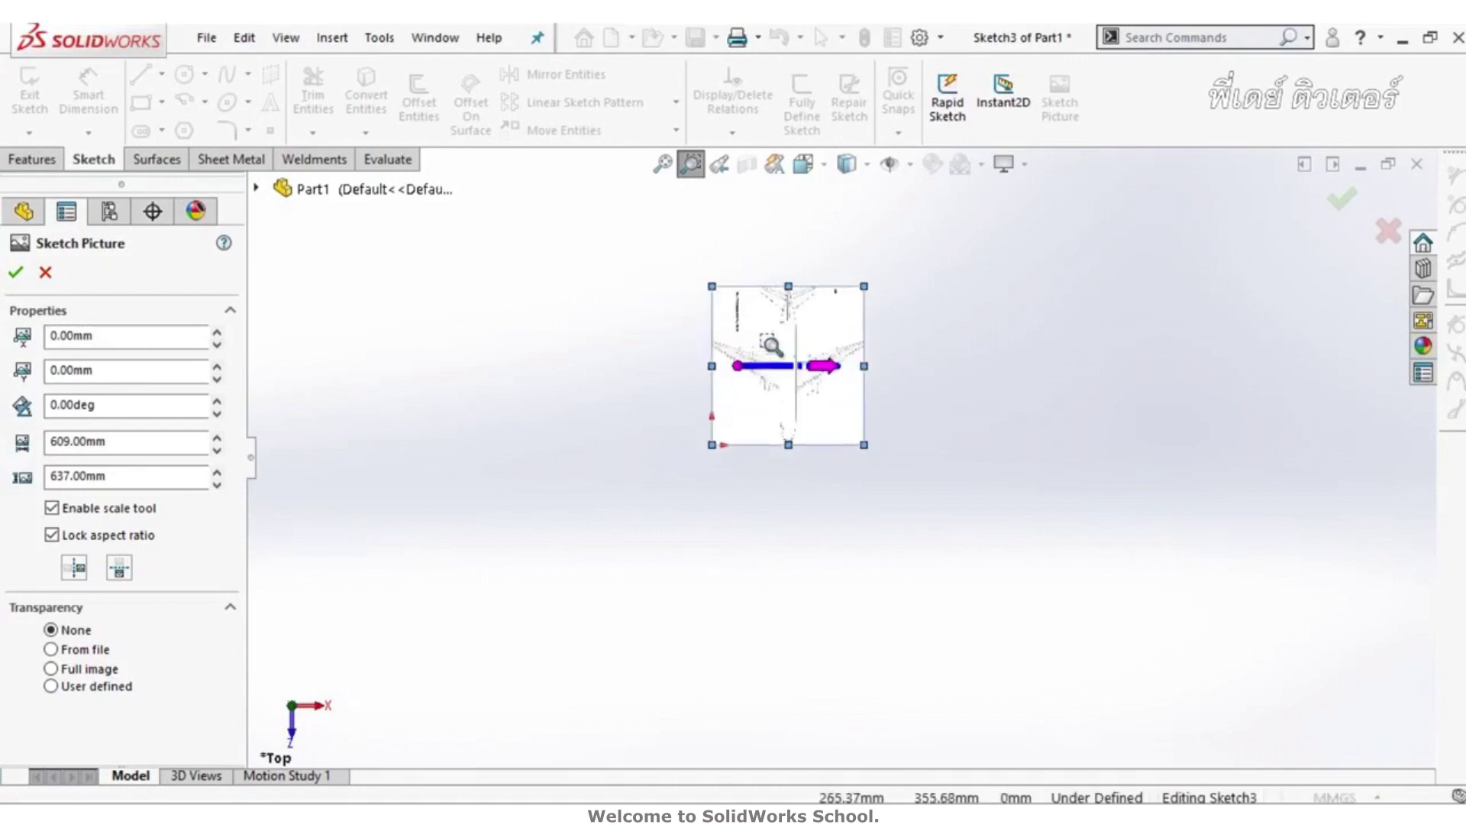
scroll(770, 343, down, 2)
scroll(770, 344, down, 2)
key(Escape)
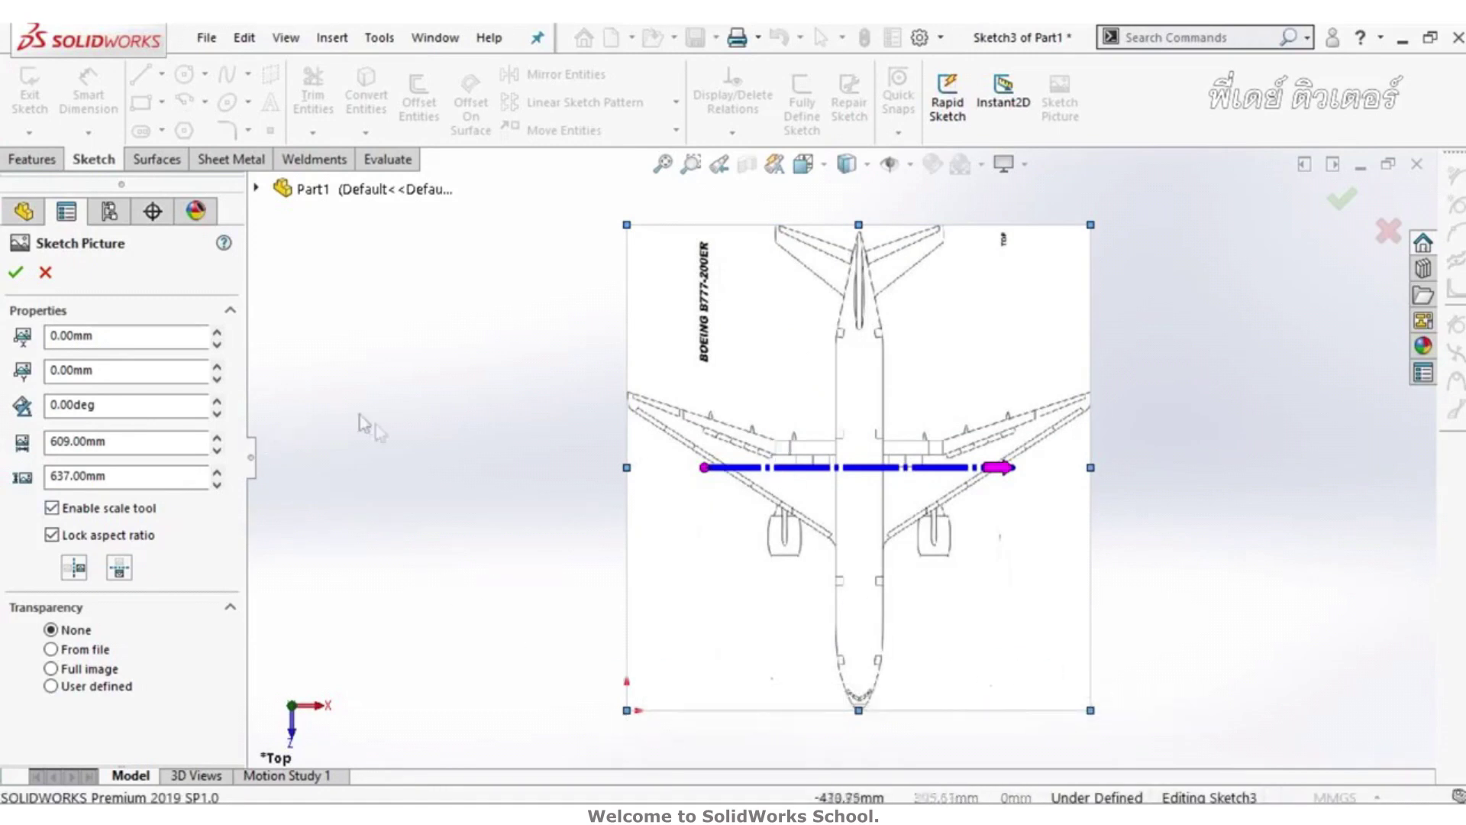
Step: Disable the scale tool, then set picture width 60900 mm and X position -30450 mm
click(51, 507)
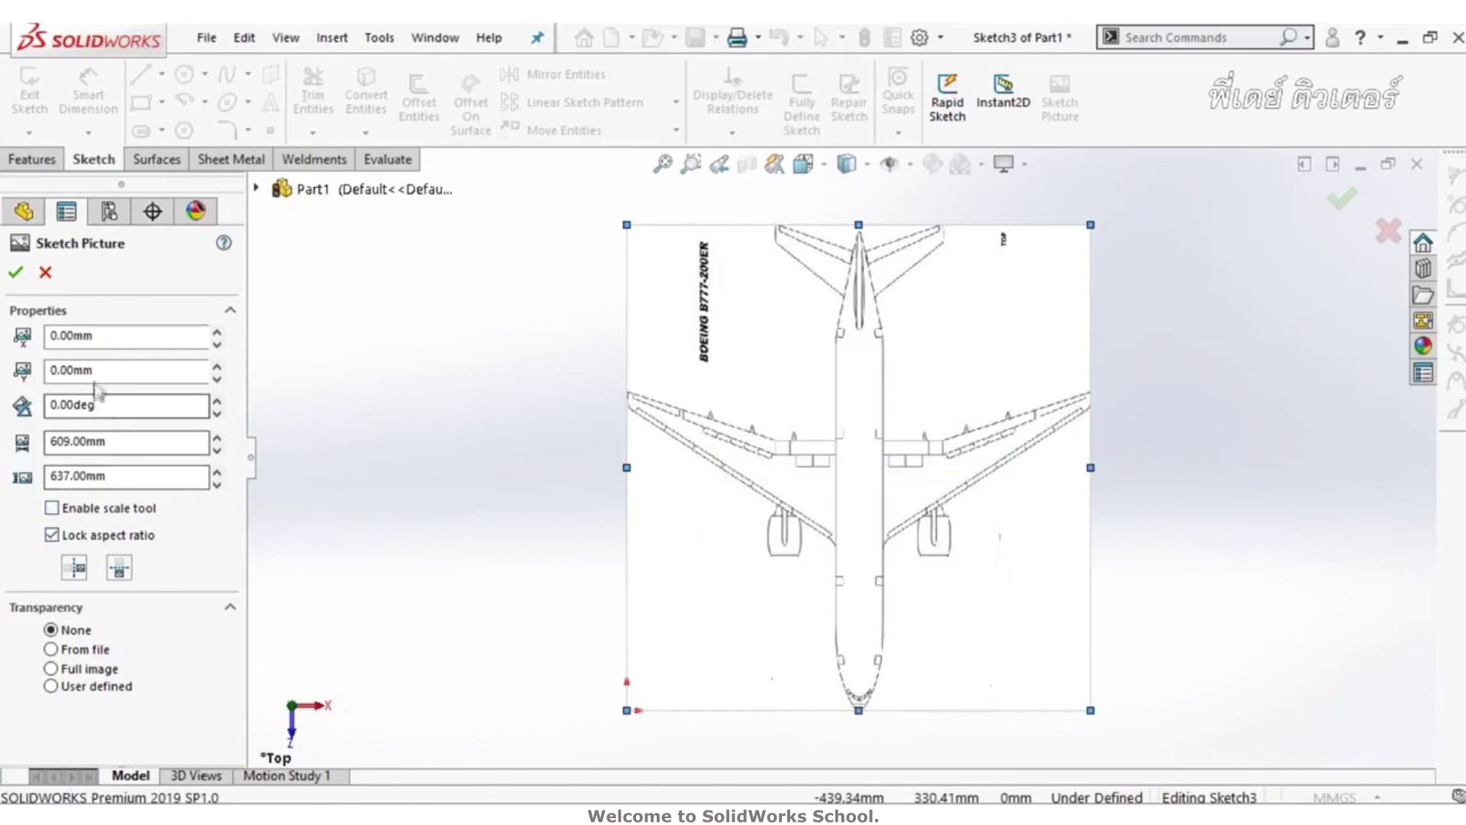
double_click(126, 437)
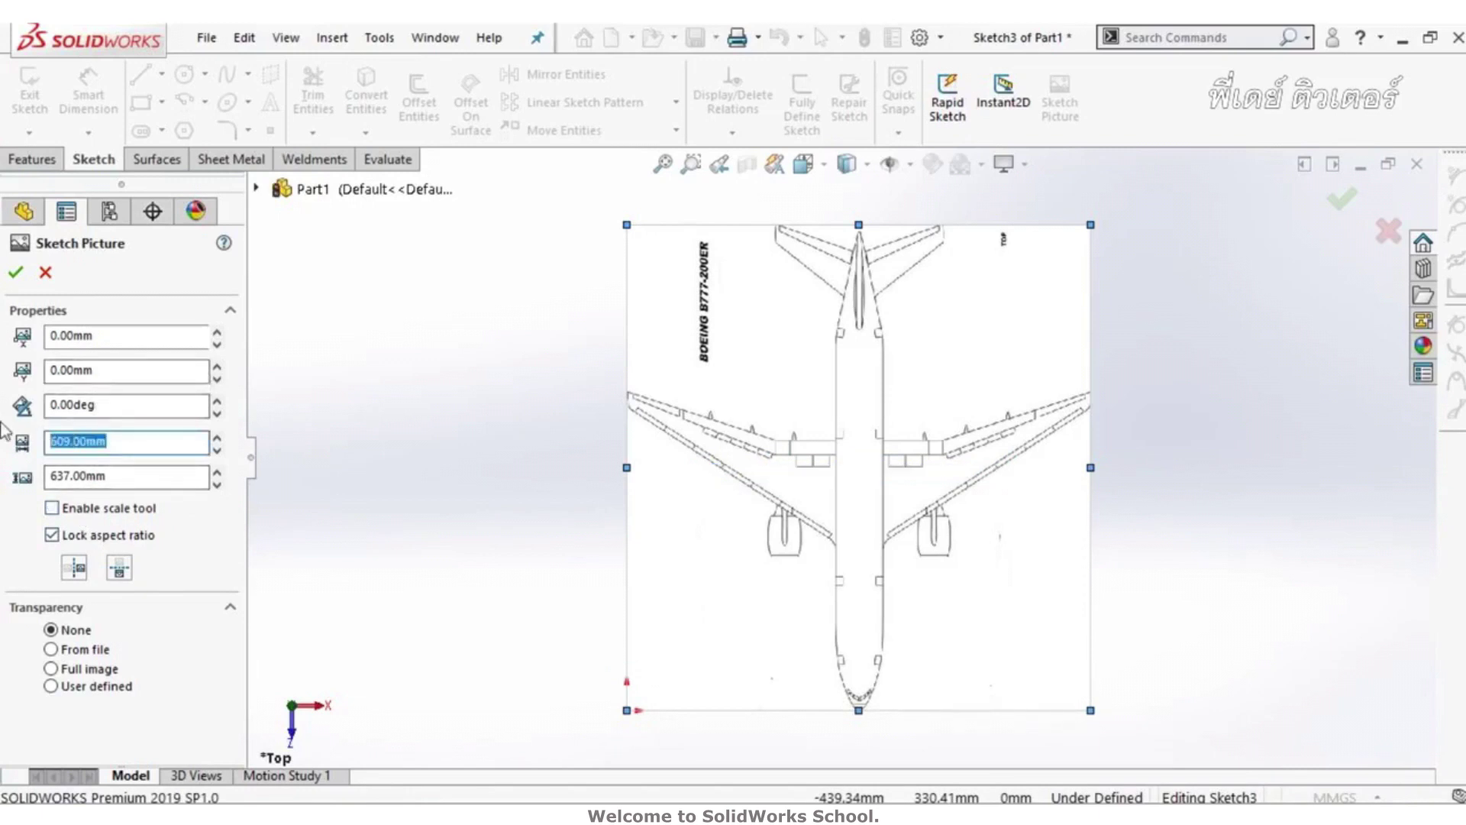
text(6)
key(Return)
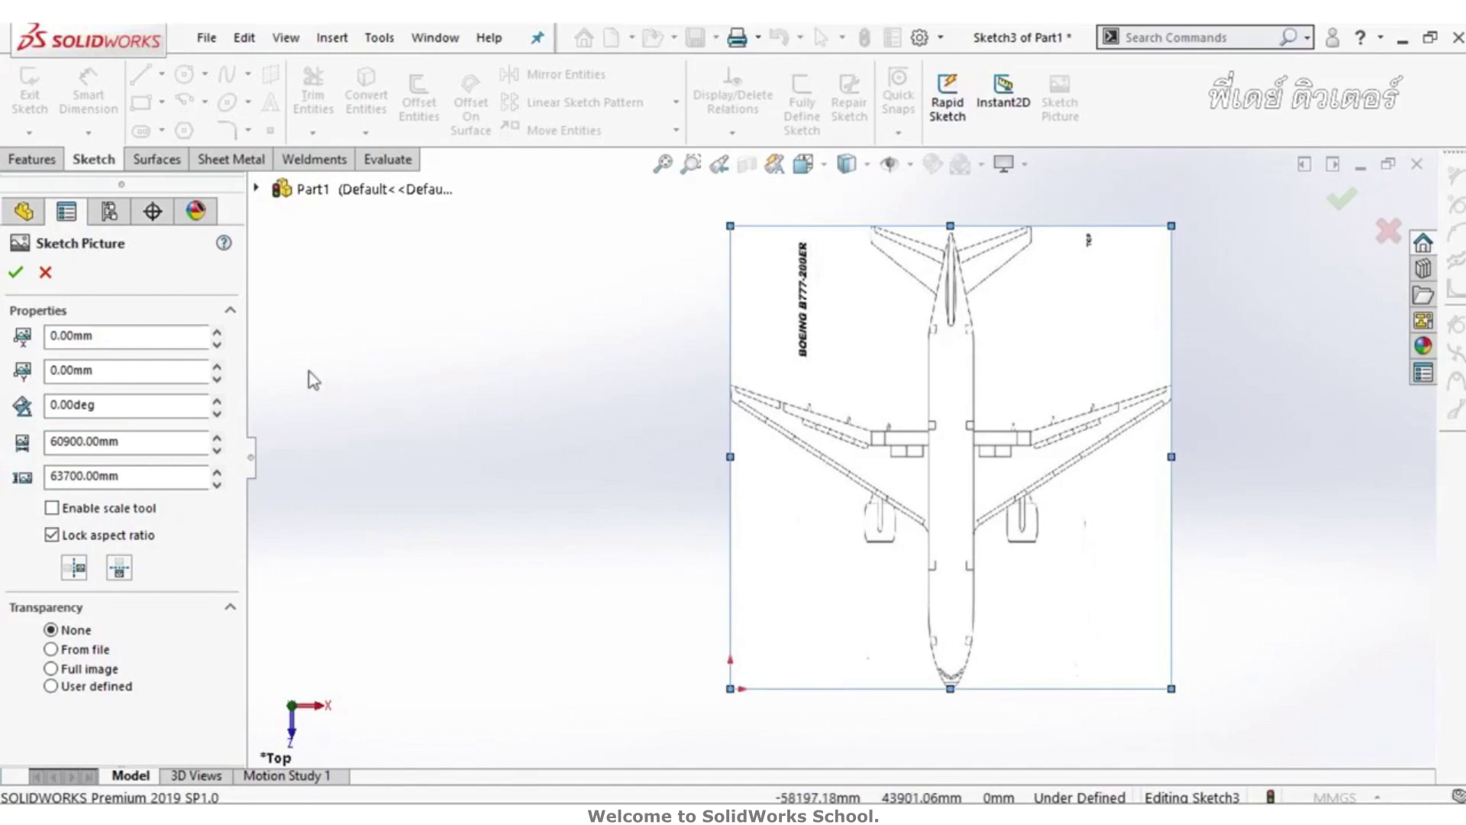
click(55, 334)
text(-60900/2)
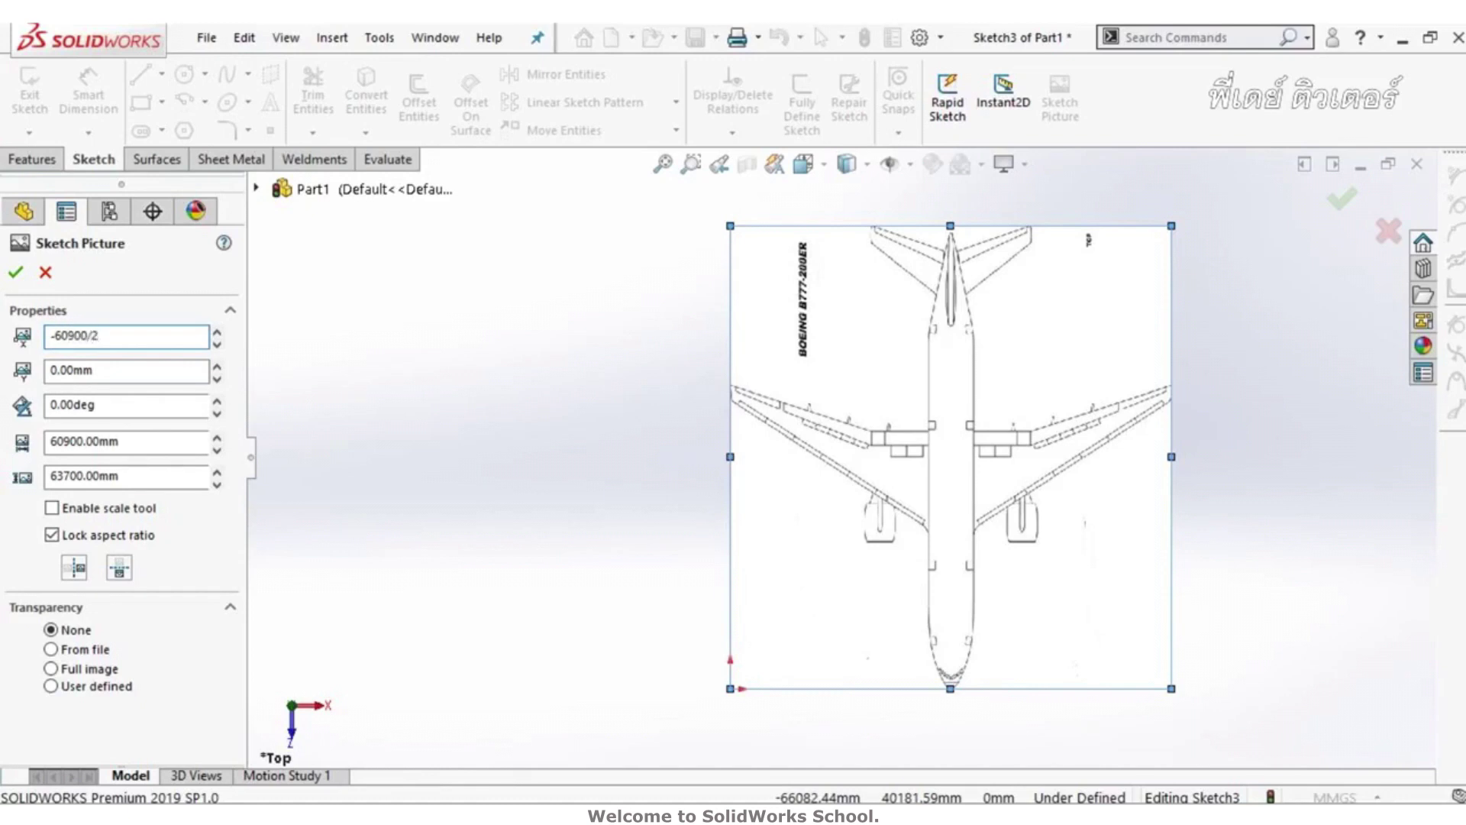
key(Return)
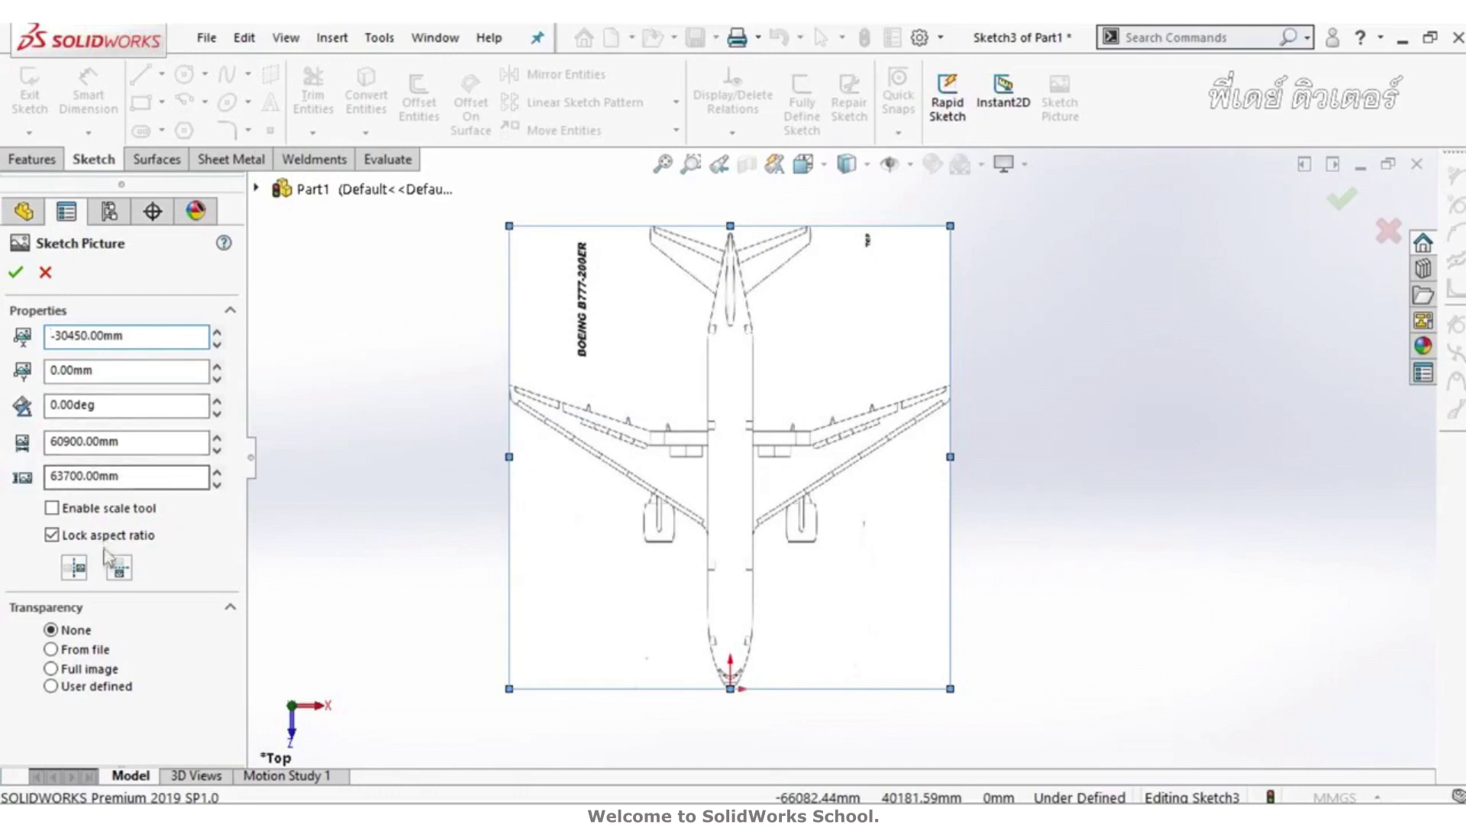
mouse_move(451, 612)
middle_down()
mouse_move(332, 324)
mouse_move(593, 485)
mouse_move(600, 547)
middle_up()
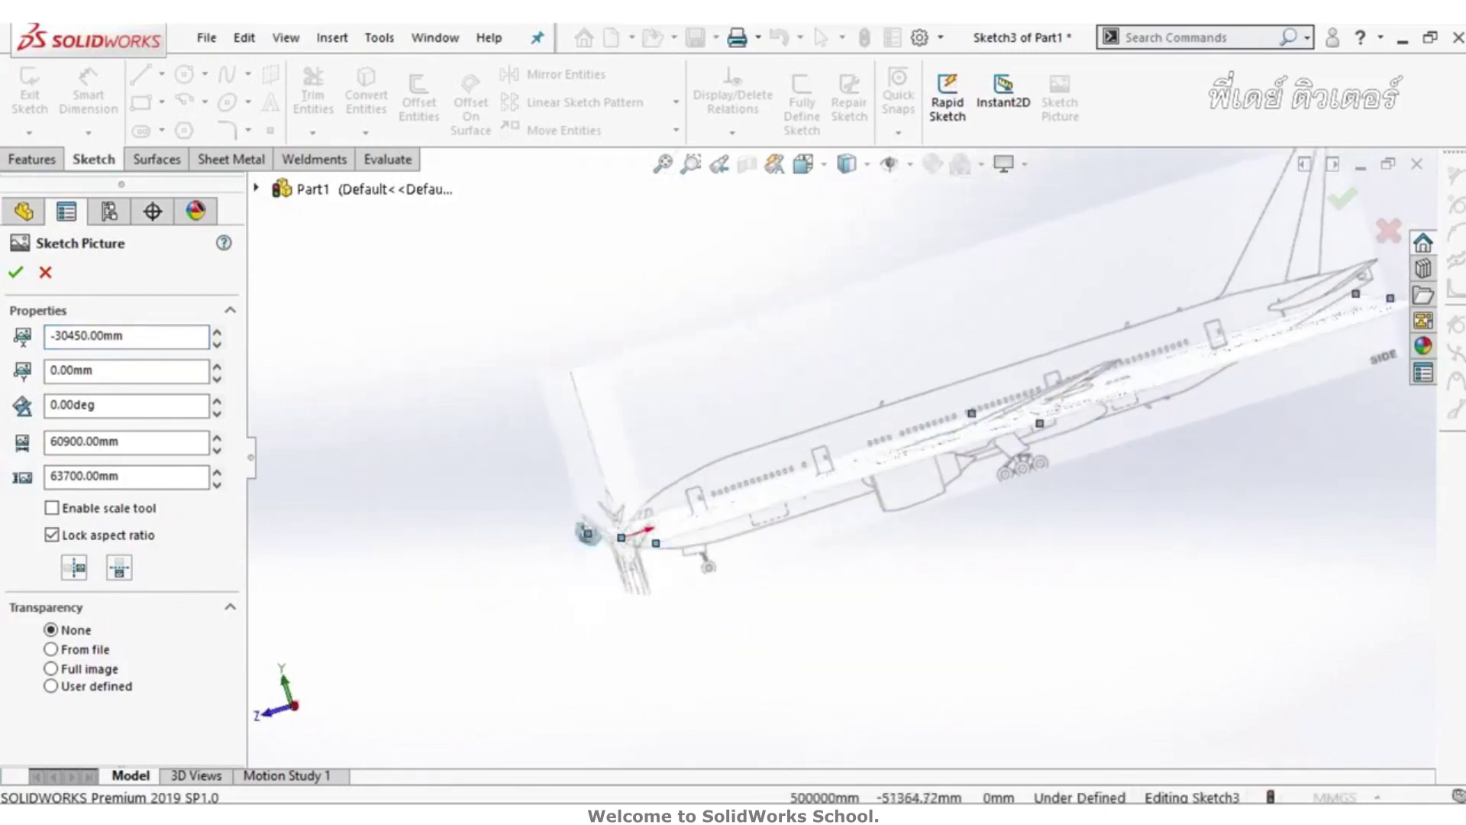
Step: Switch to Front view and orbit to compare the top and side blueprints
key(space)
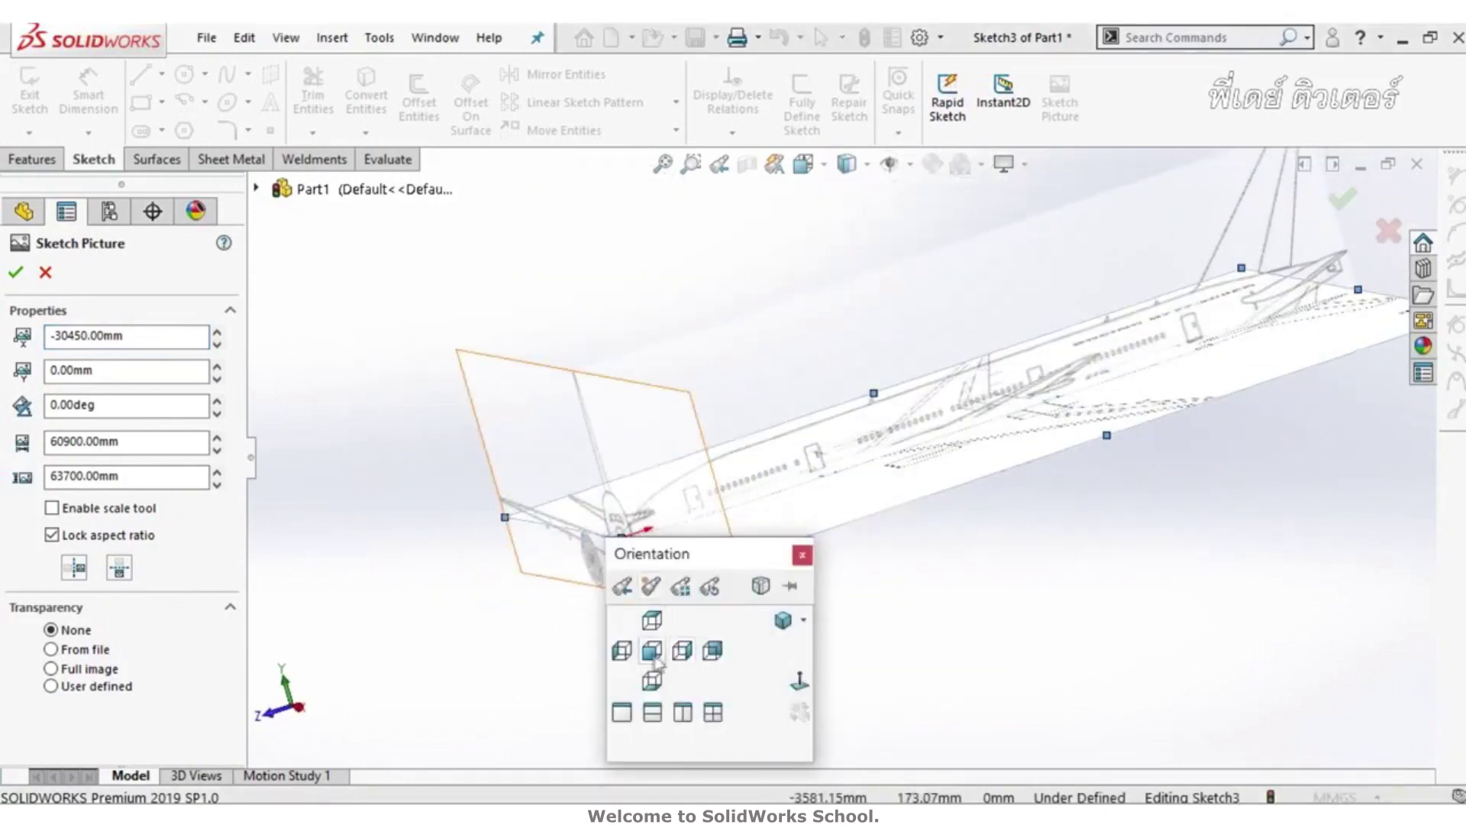
click(653, 651)
mouse_move(662, 565)
middle_down()
mouse_move(746, 556)
mouse_move(668, 570)
mouse_move(660, 588)
mouse_move(664, 557)
mouse_move(685, 596)
mouse_move(420, 599)
middle_up()
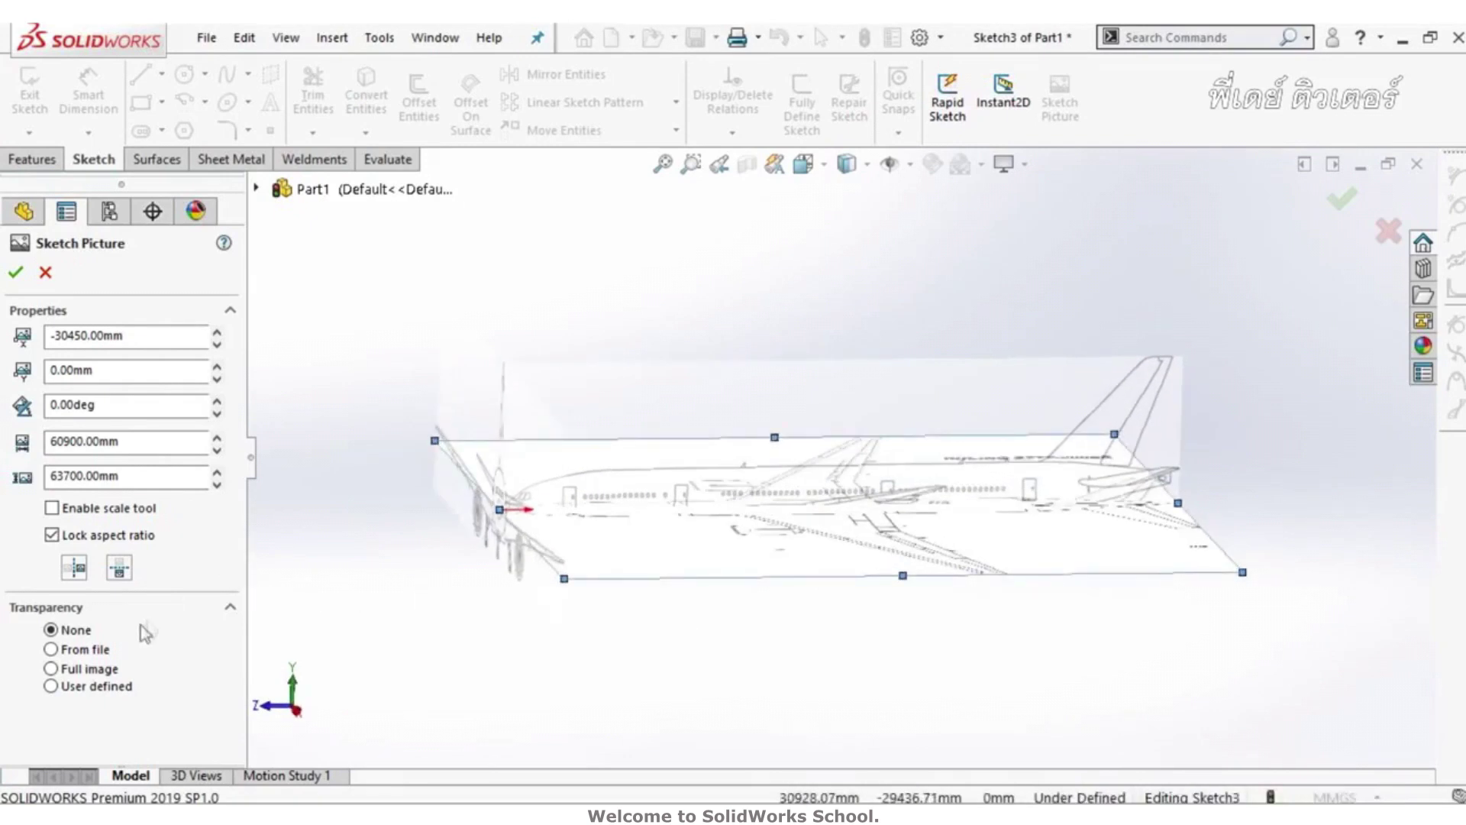
Step: Give the top picture full-image transparency of 0.50 and accept it
click(81, 669)
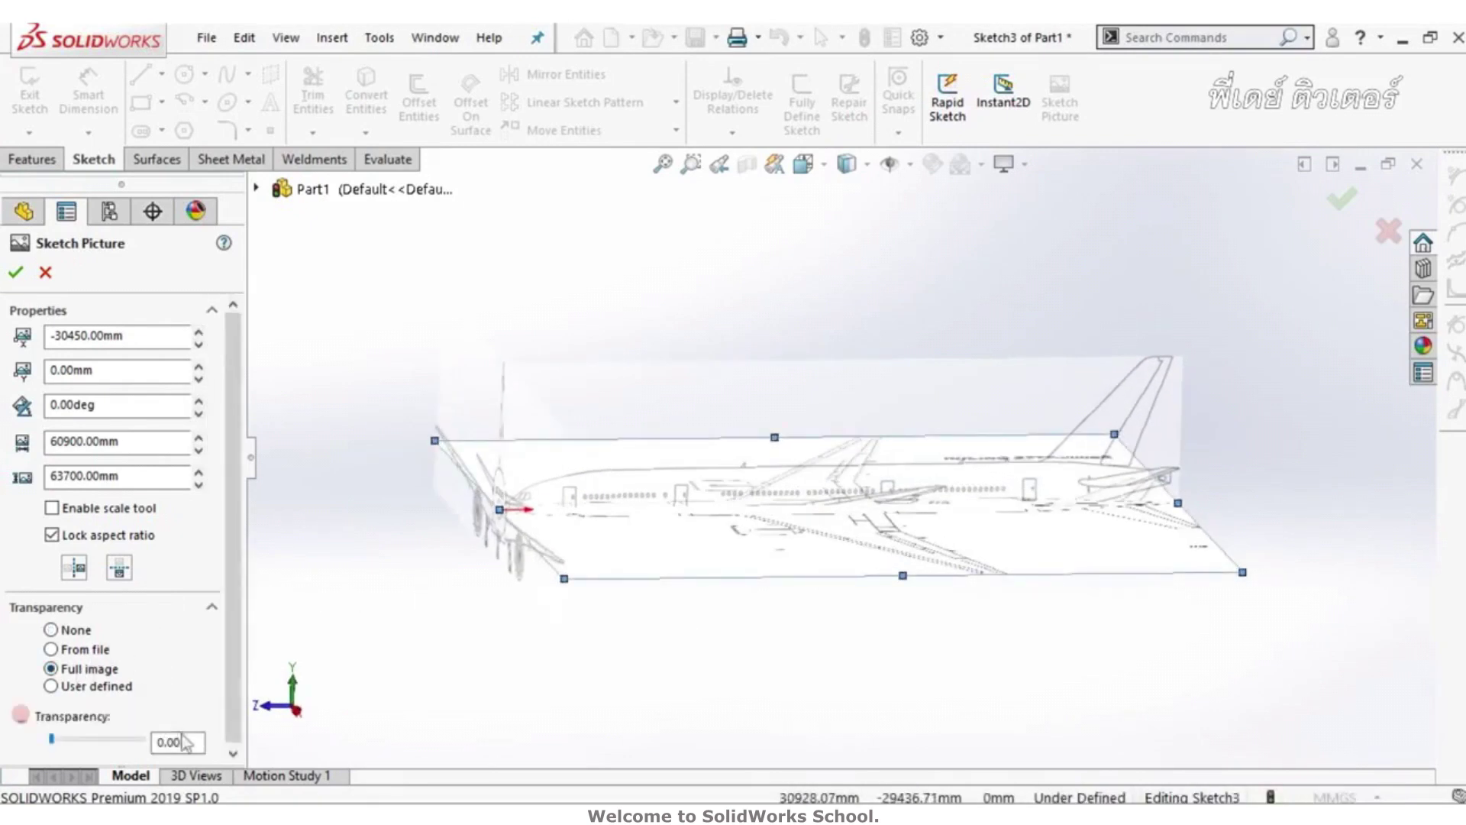
middle_drag(583, 577, 593, 622)
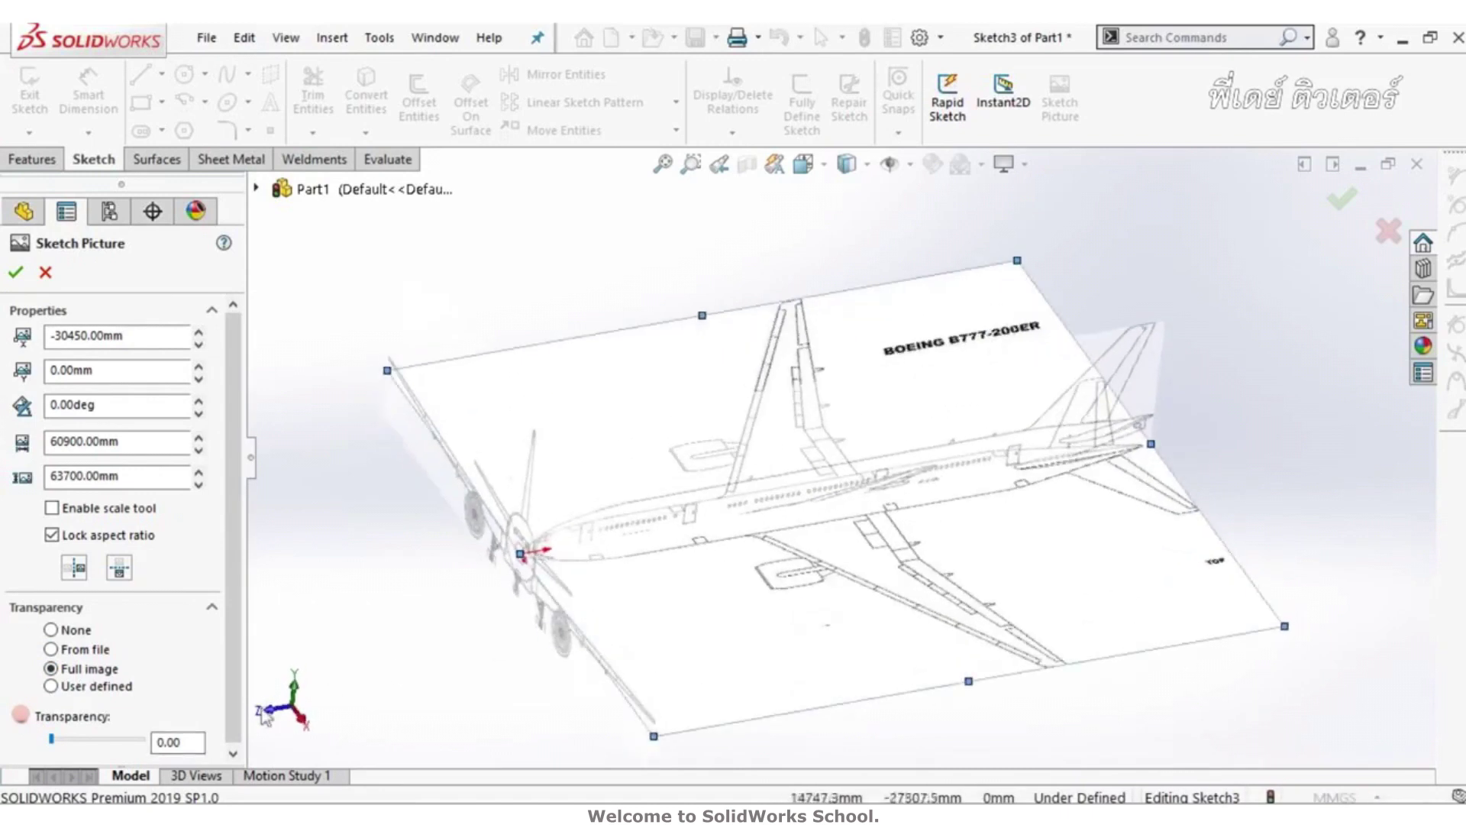
double_click(197, 749)
text(0)
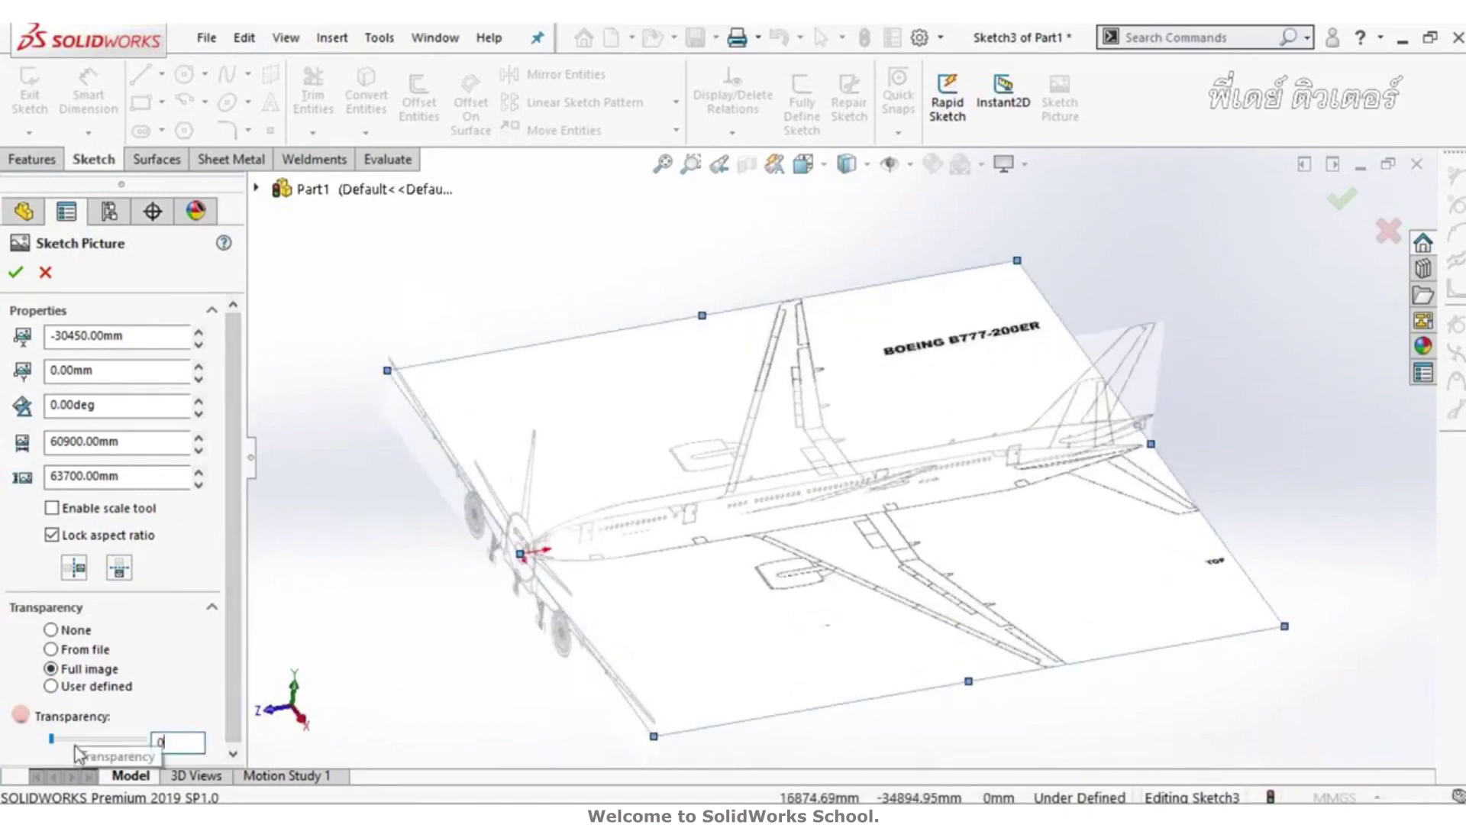
text(.5)
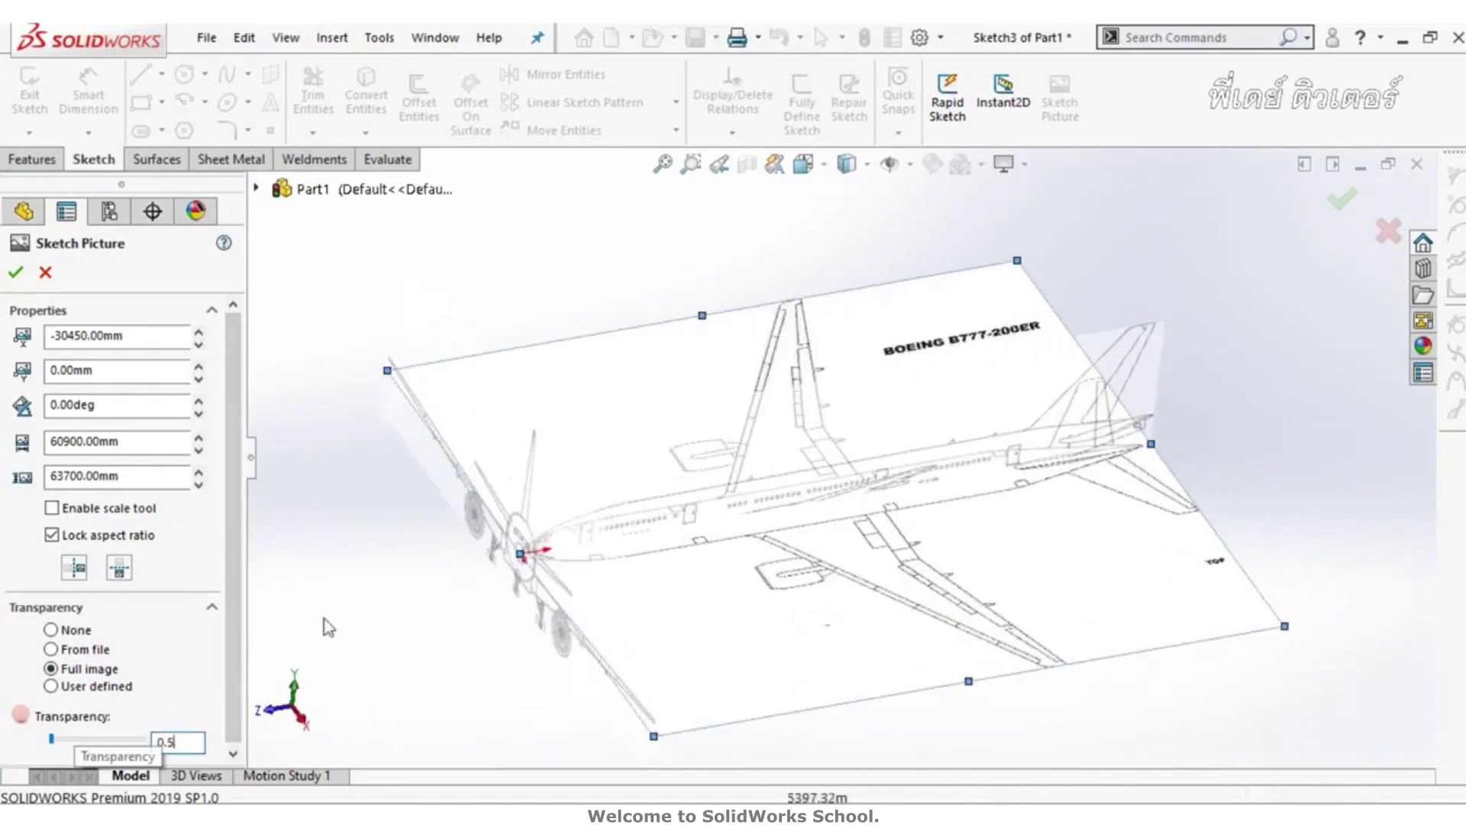
key(Return)
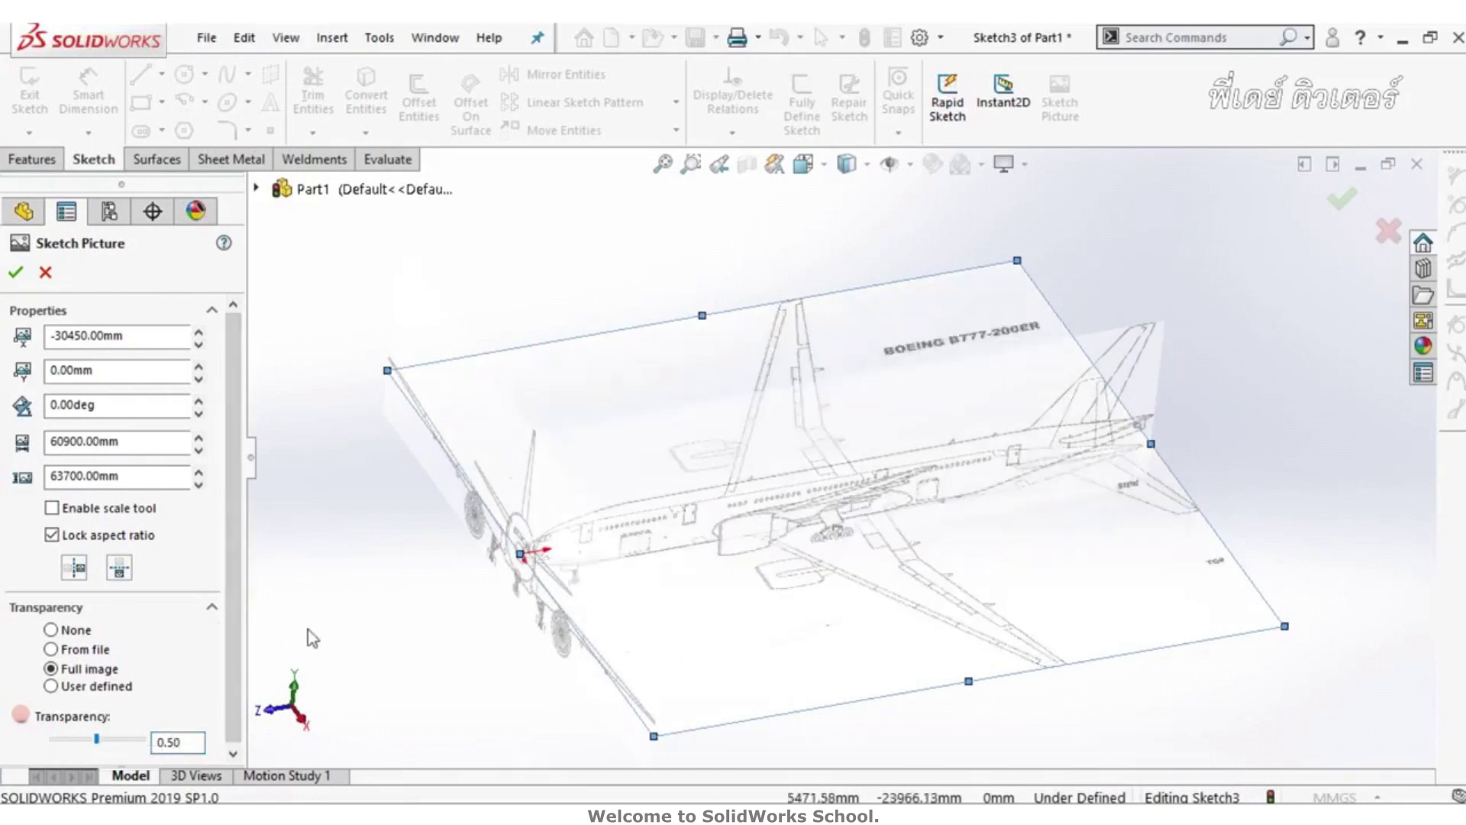
mouse_move(458, 670)
middle_down()
mouse_move(651, 576)
mouse_move(598, 596)
middle_up()
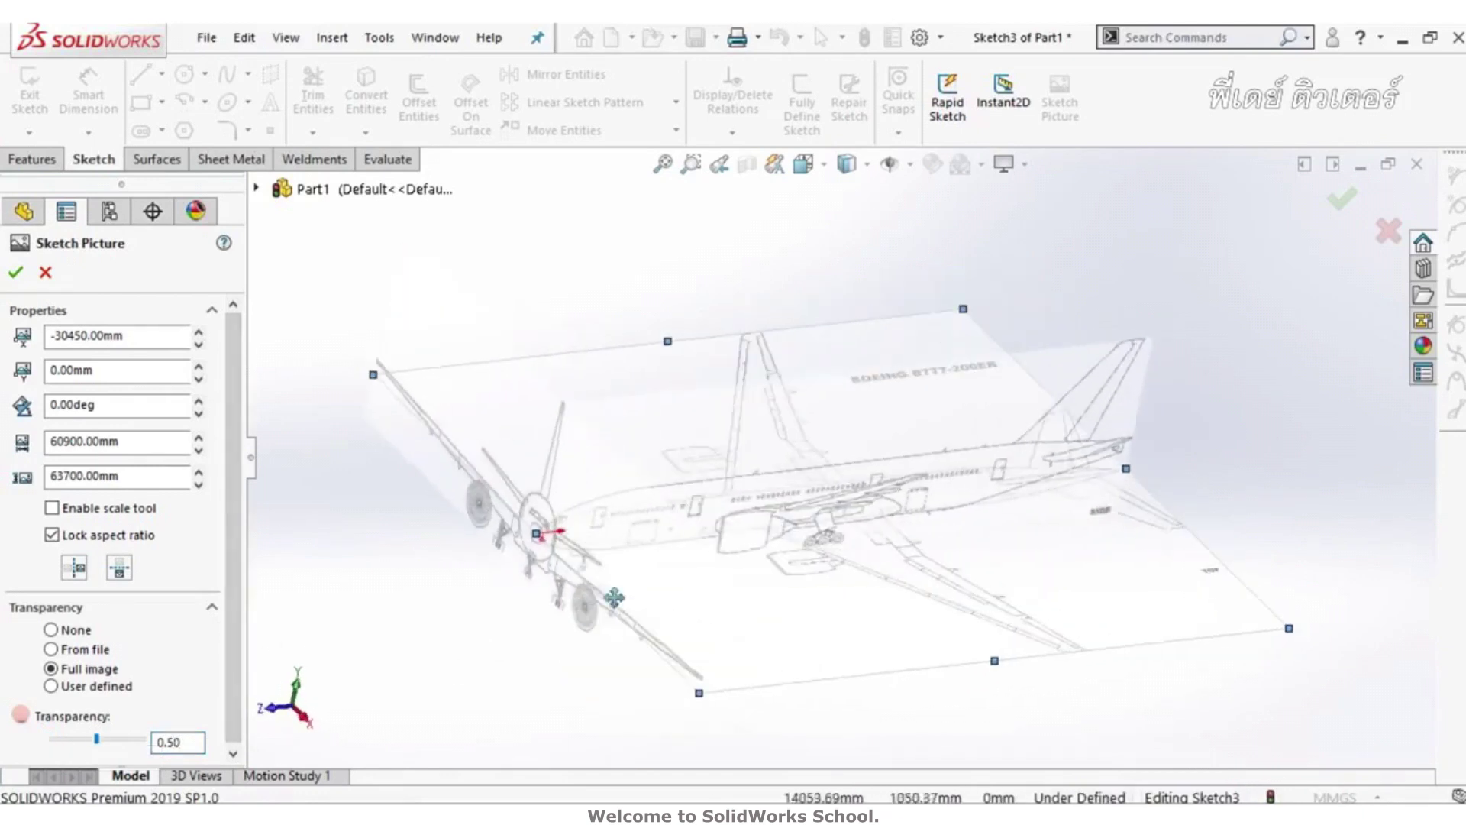
click(18, 275)
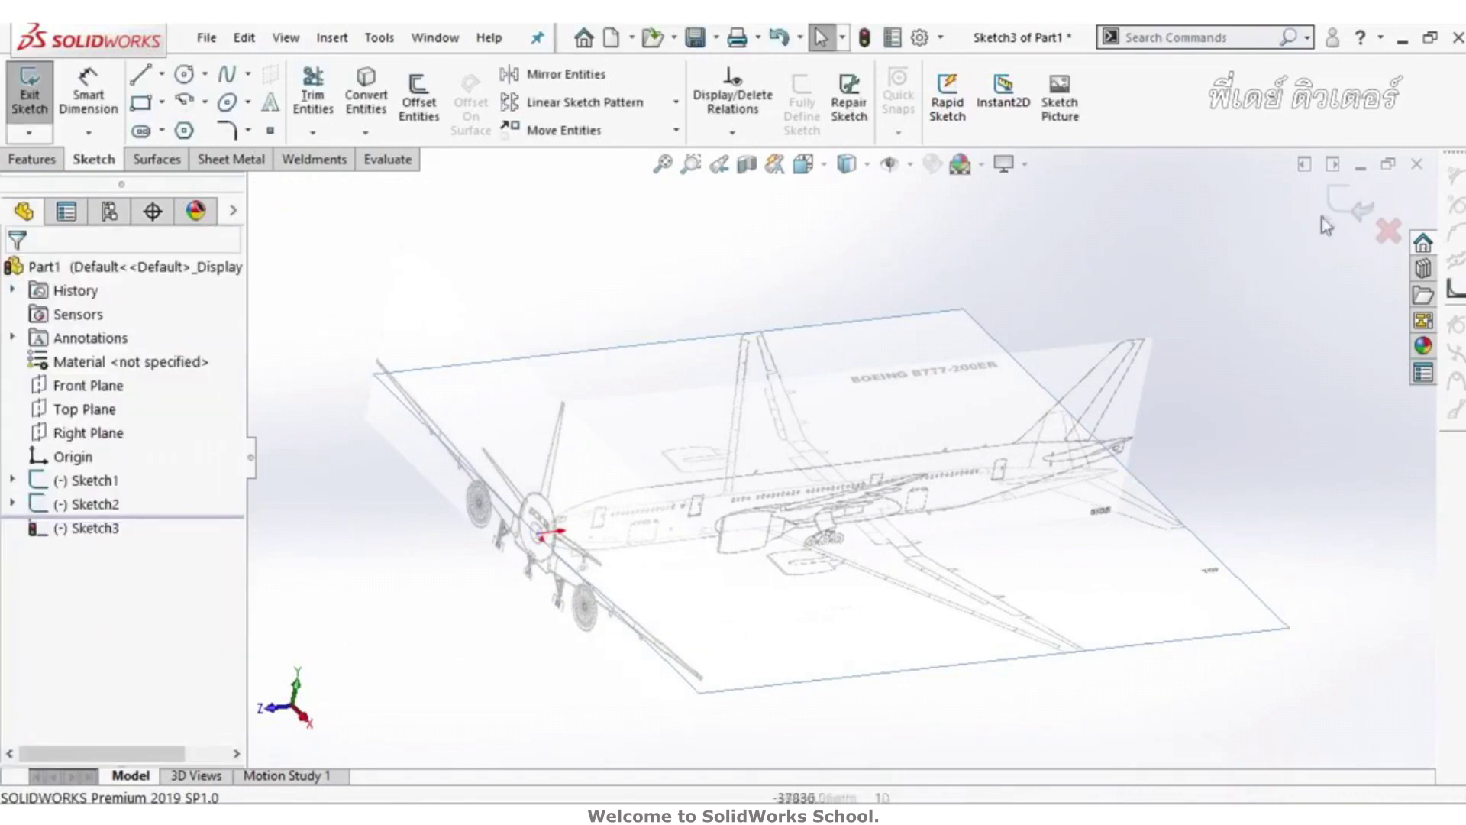
Step: Exit Sketch3 and view the three blueprints from the isometric orientation
click(1338, 198)
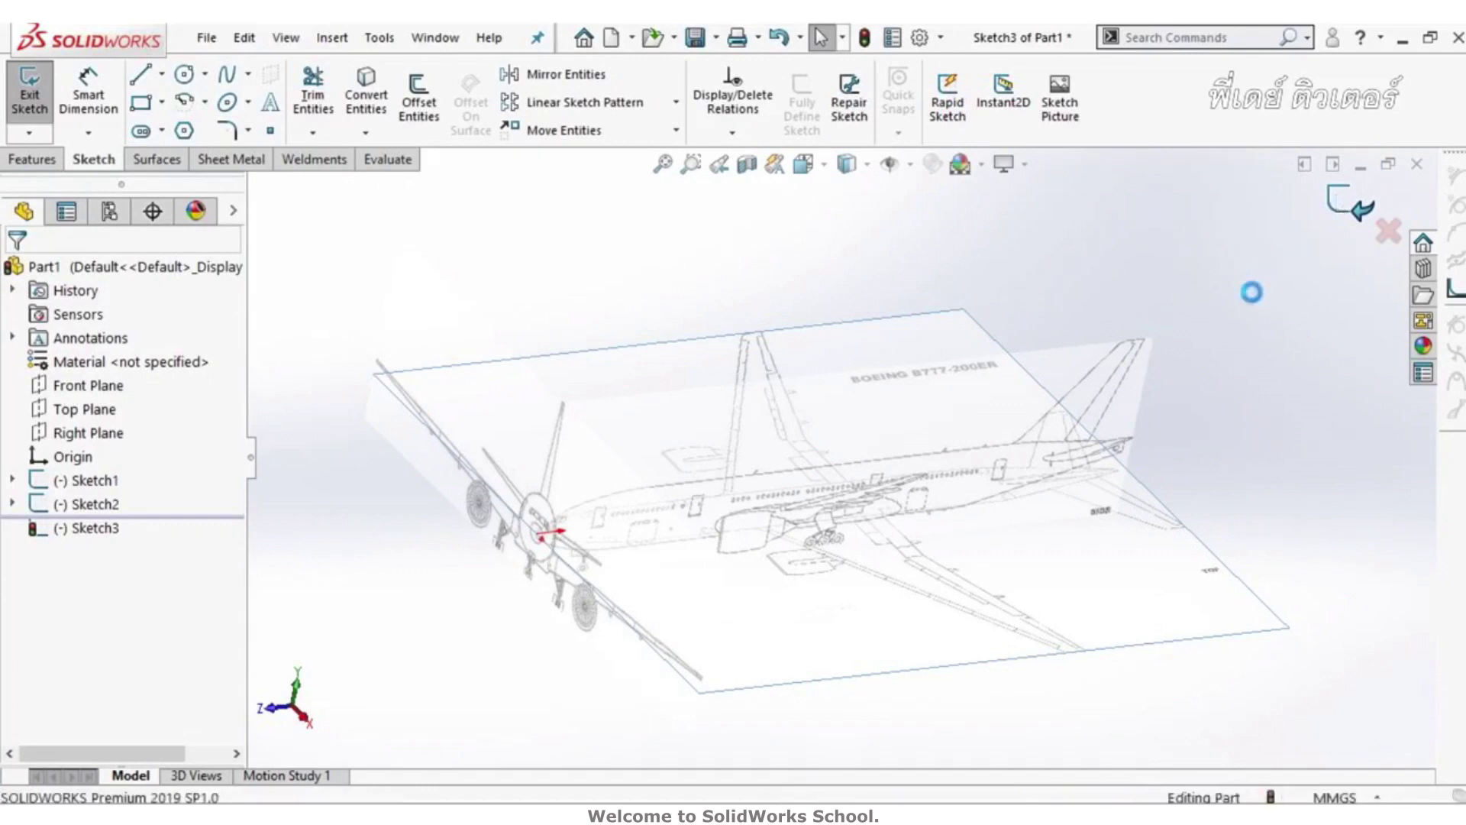
click(1225, 387)
mouse_move(1224, 386)
middle_down()
mouse_move(928, 553)
mouse_move(978, 563)
middle_up()
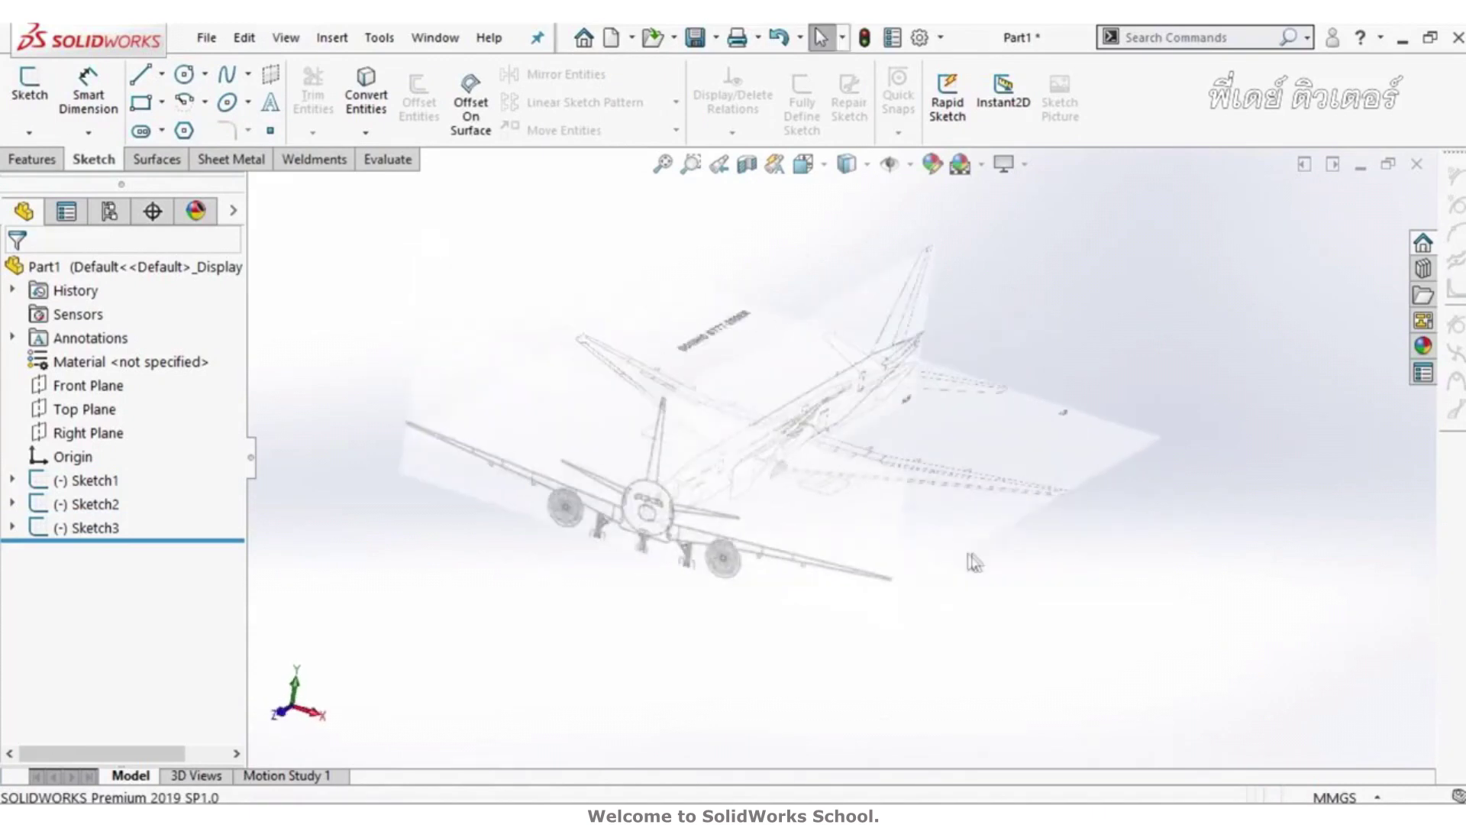
key(space)
click(1146, 630)
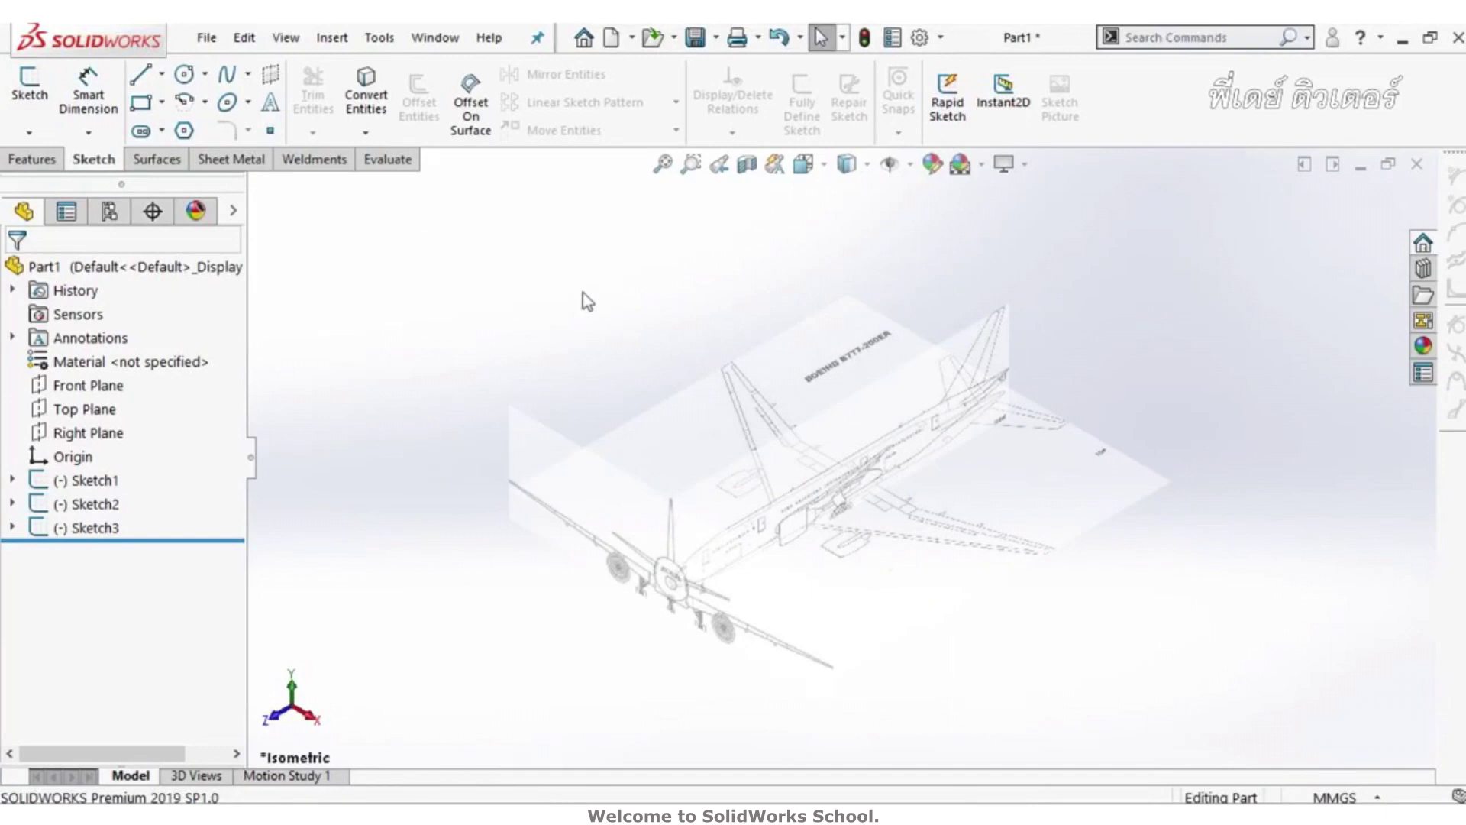
Step: Rename Sketch1 to Blueprint Side
click(100, 481)
click(100, 481)
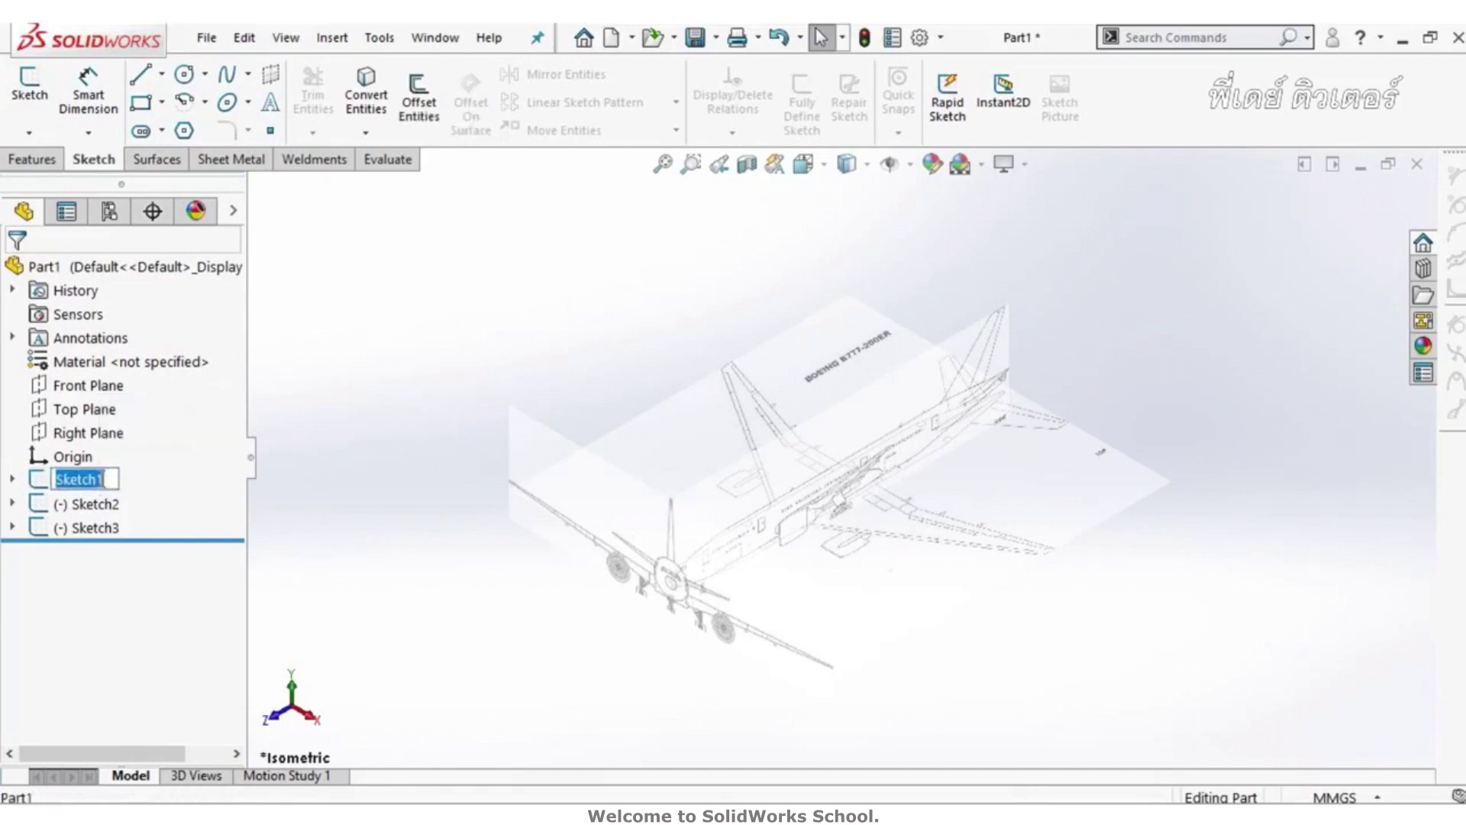
text(Blueprint Side)
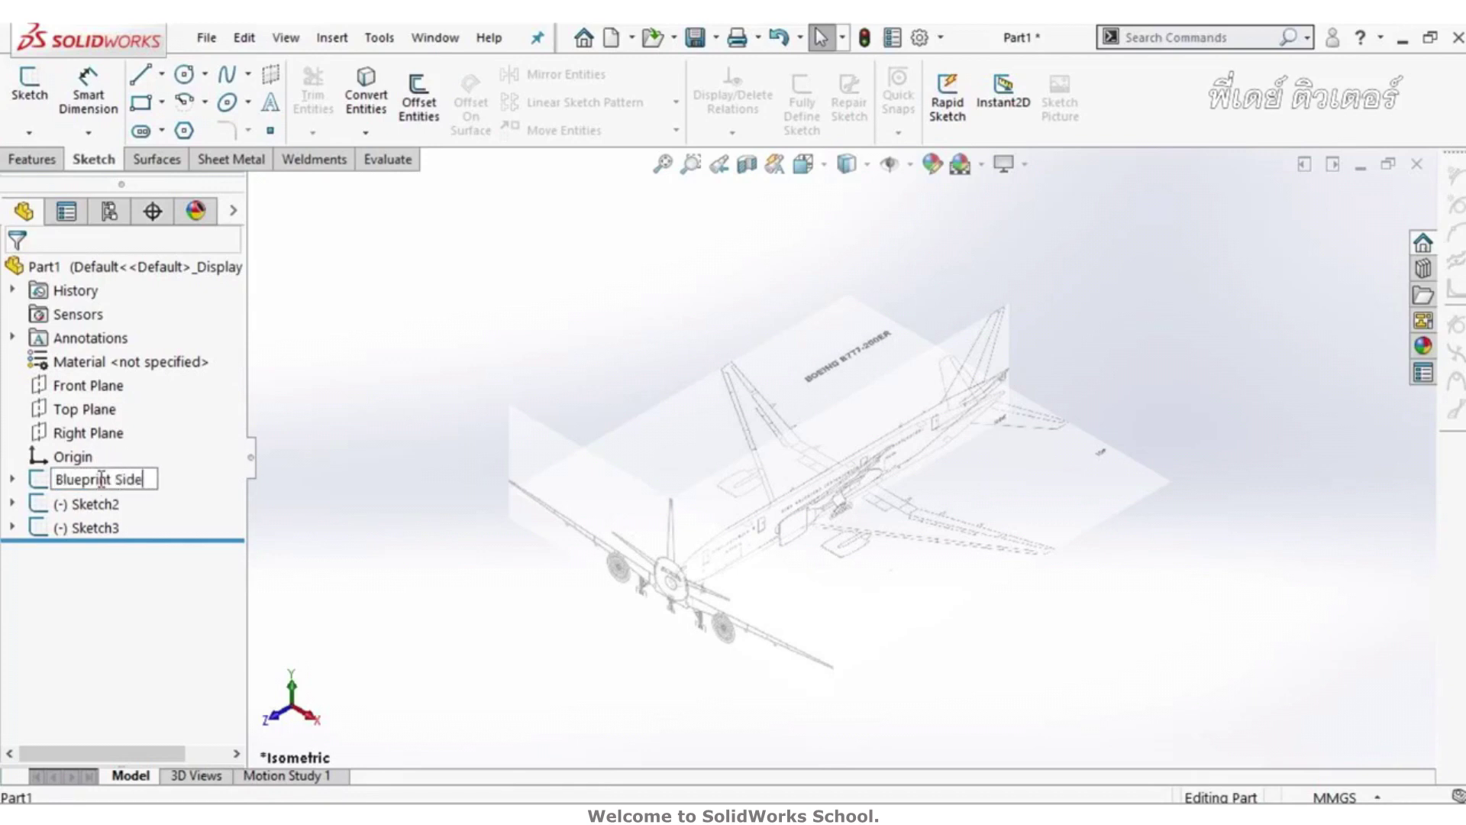
click(113, 506)
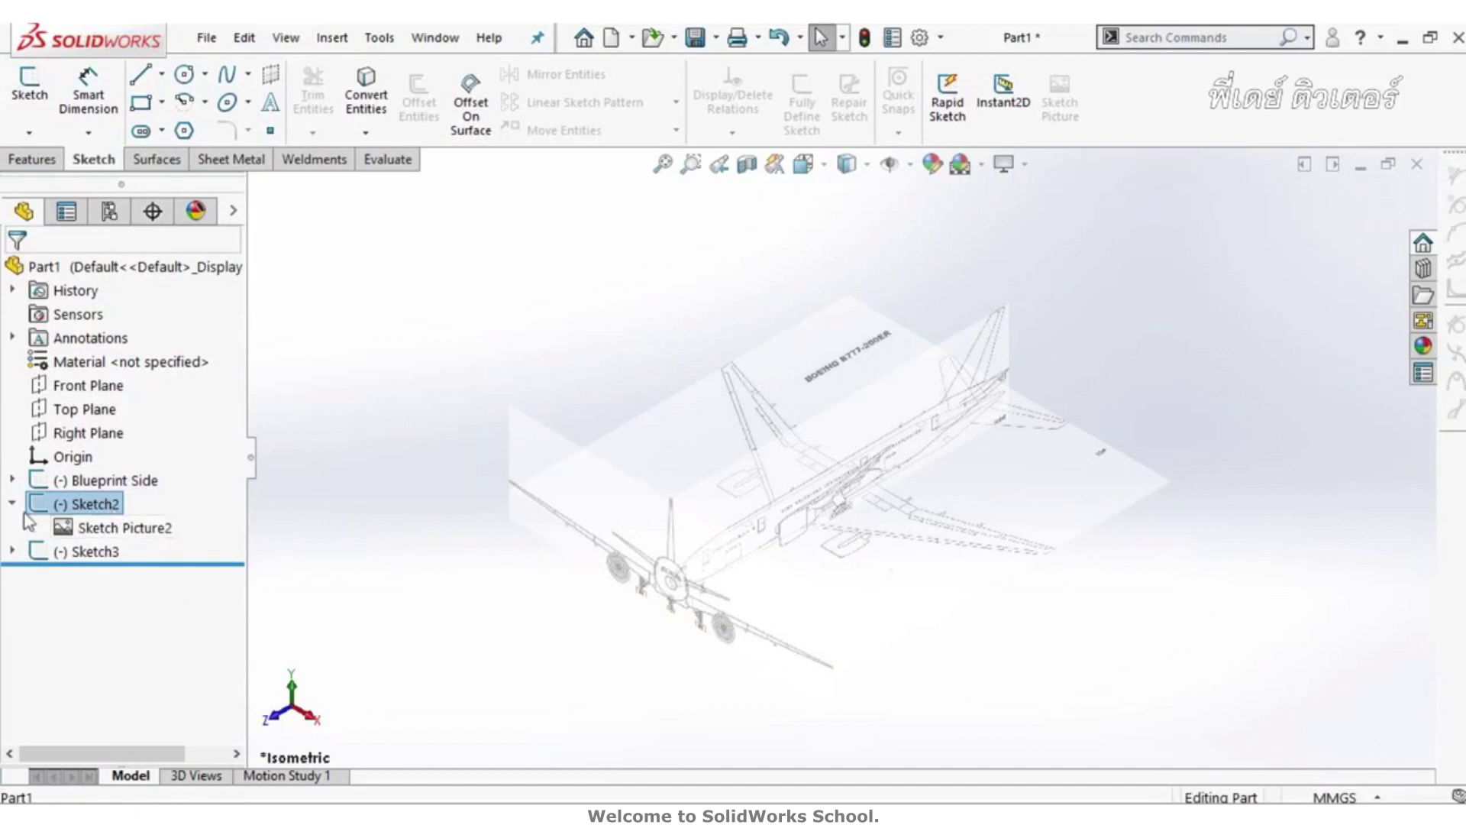
Step: Rename Sketch2 to Blueprint Front
double_click(111, 505)
click(108, 504)
key(BackSpace)
text(Blueprint Front)
key(Return)
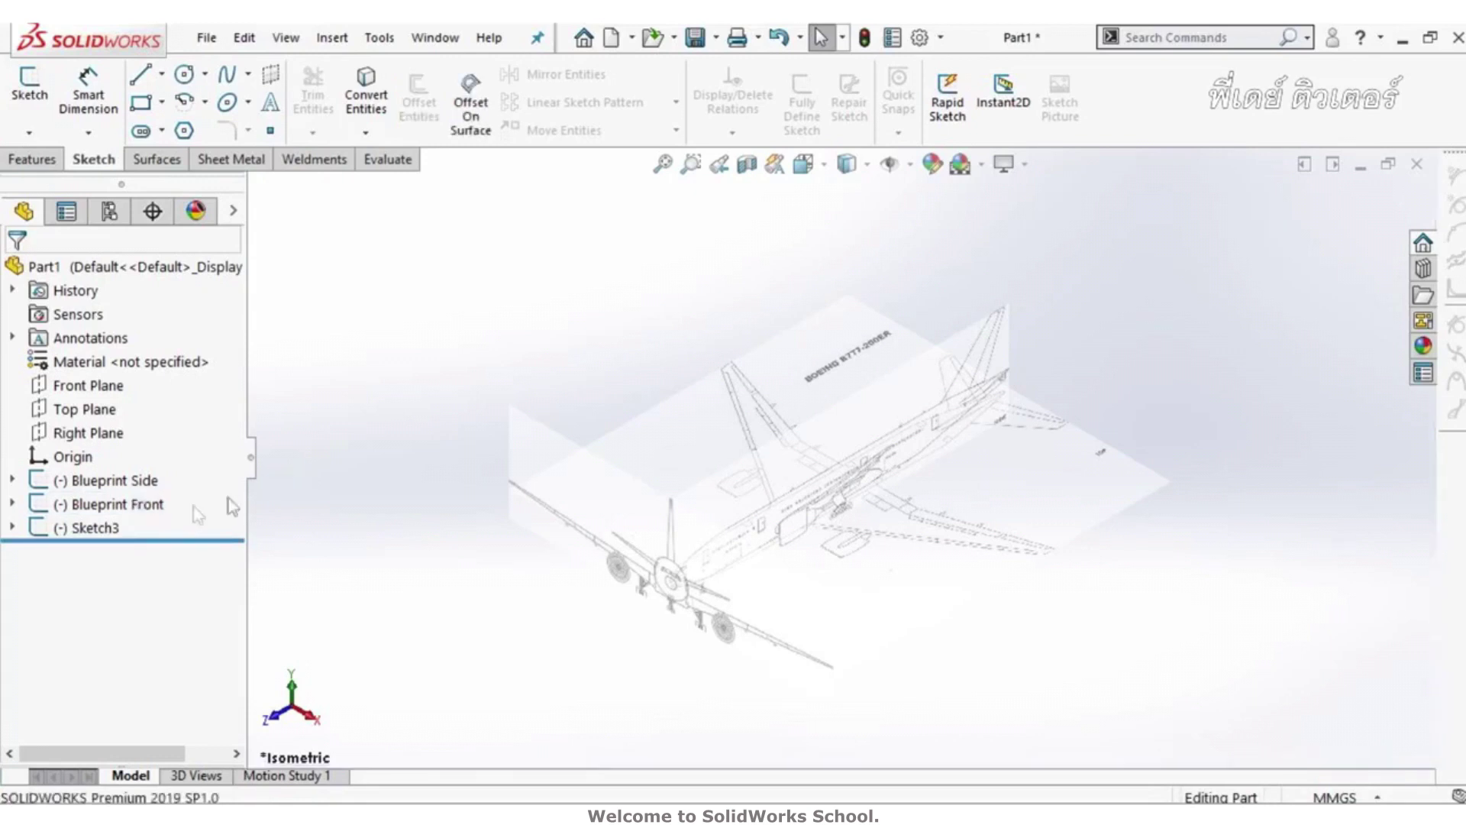
Step: Rename Sketch3 to Blueprint Top through Feature Properties
click(94, 528)
right_click(93, 528)
click(195, 670)
key(BackSpace)
text(Blueprint)
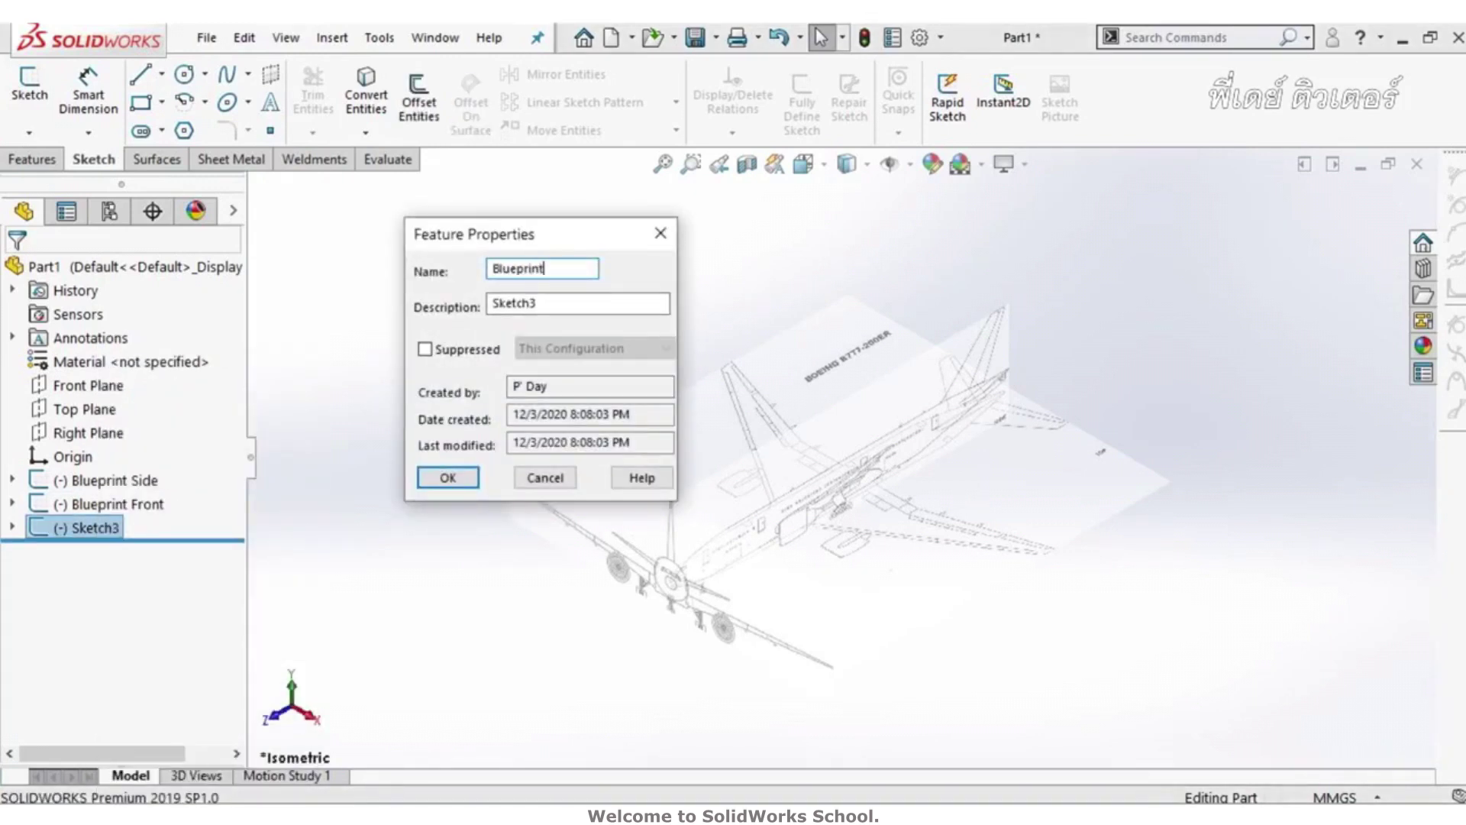
text(op)
click(457, 475)
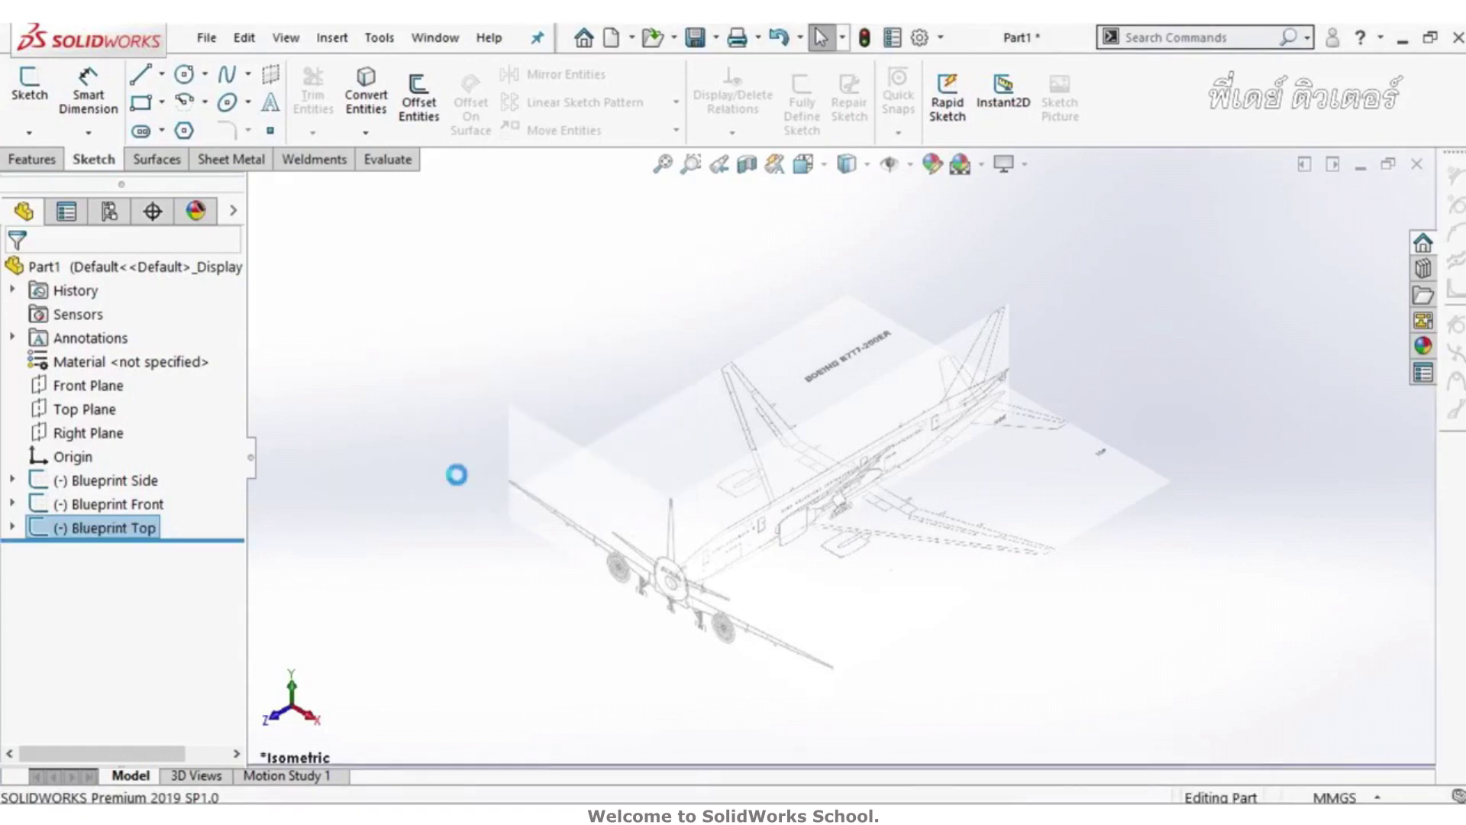
middle_drag(759, 622, 764, 568)
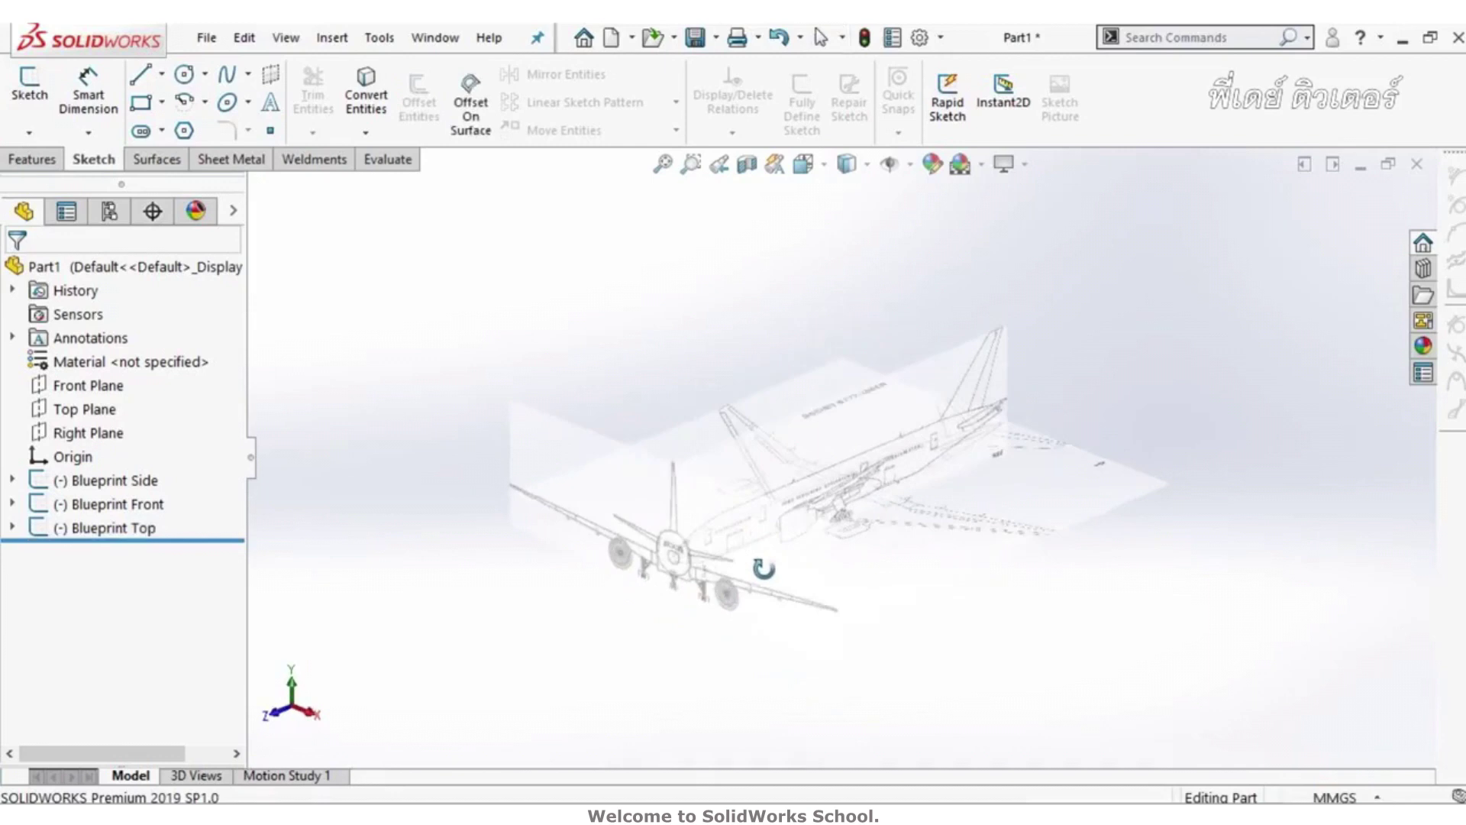
click(124, 483)
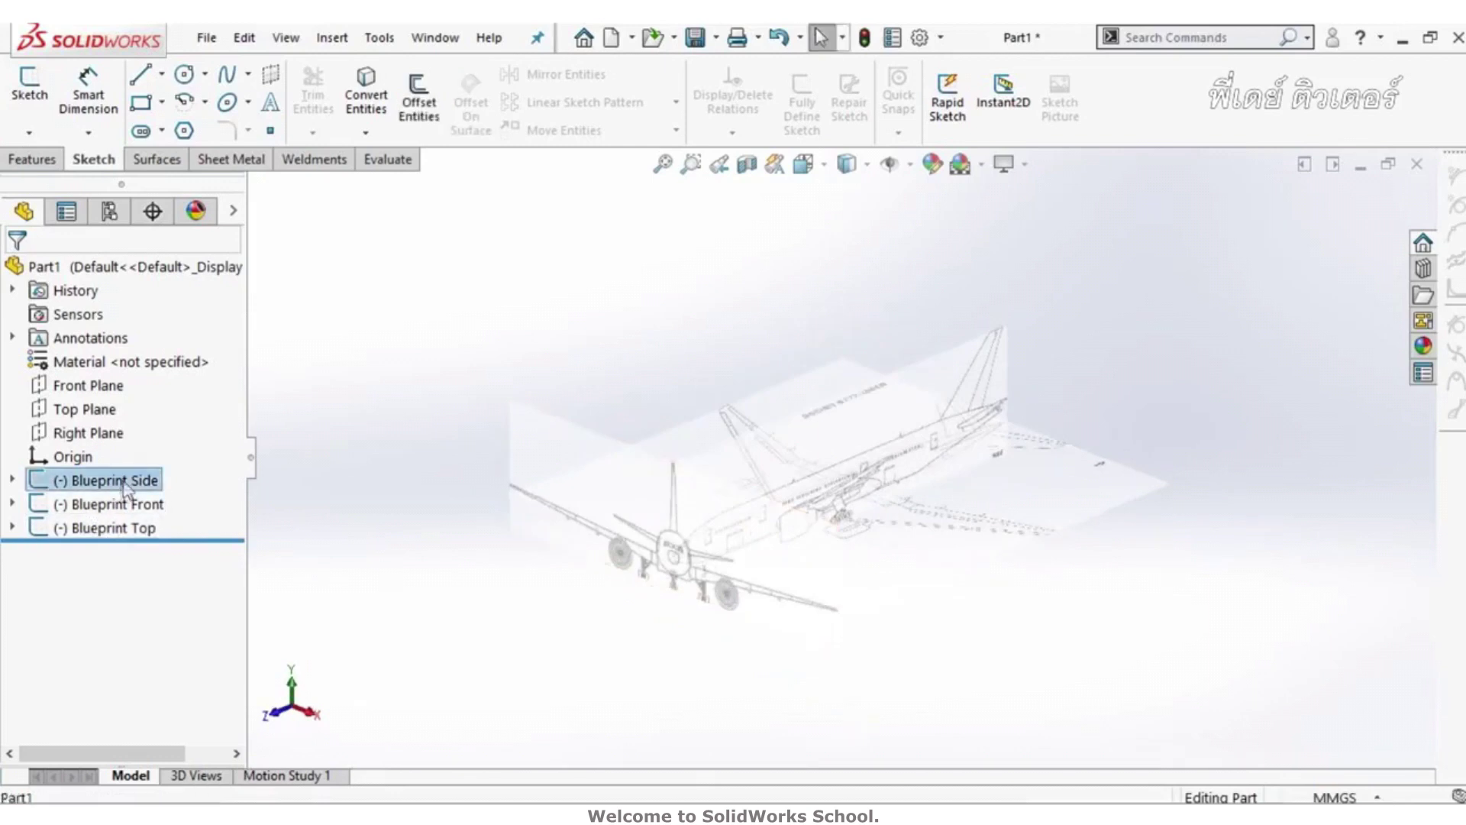
Step: Add Blueprint Side, Front and Top to a new folder named Blueprint
shift+click(119, 529)
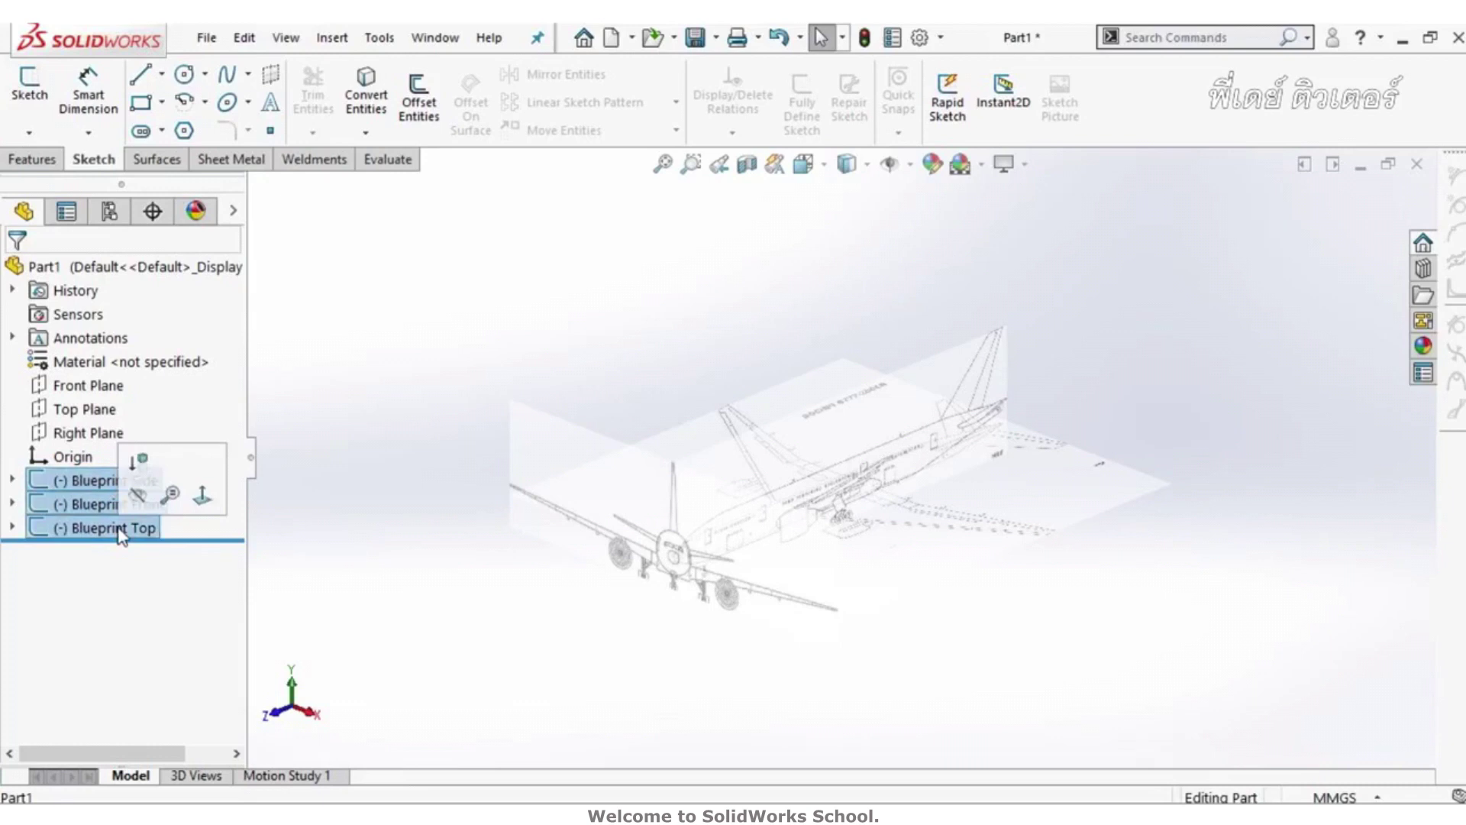
right_click(119, 532)
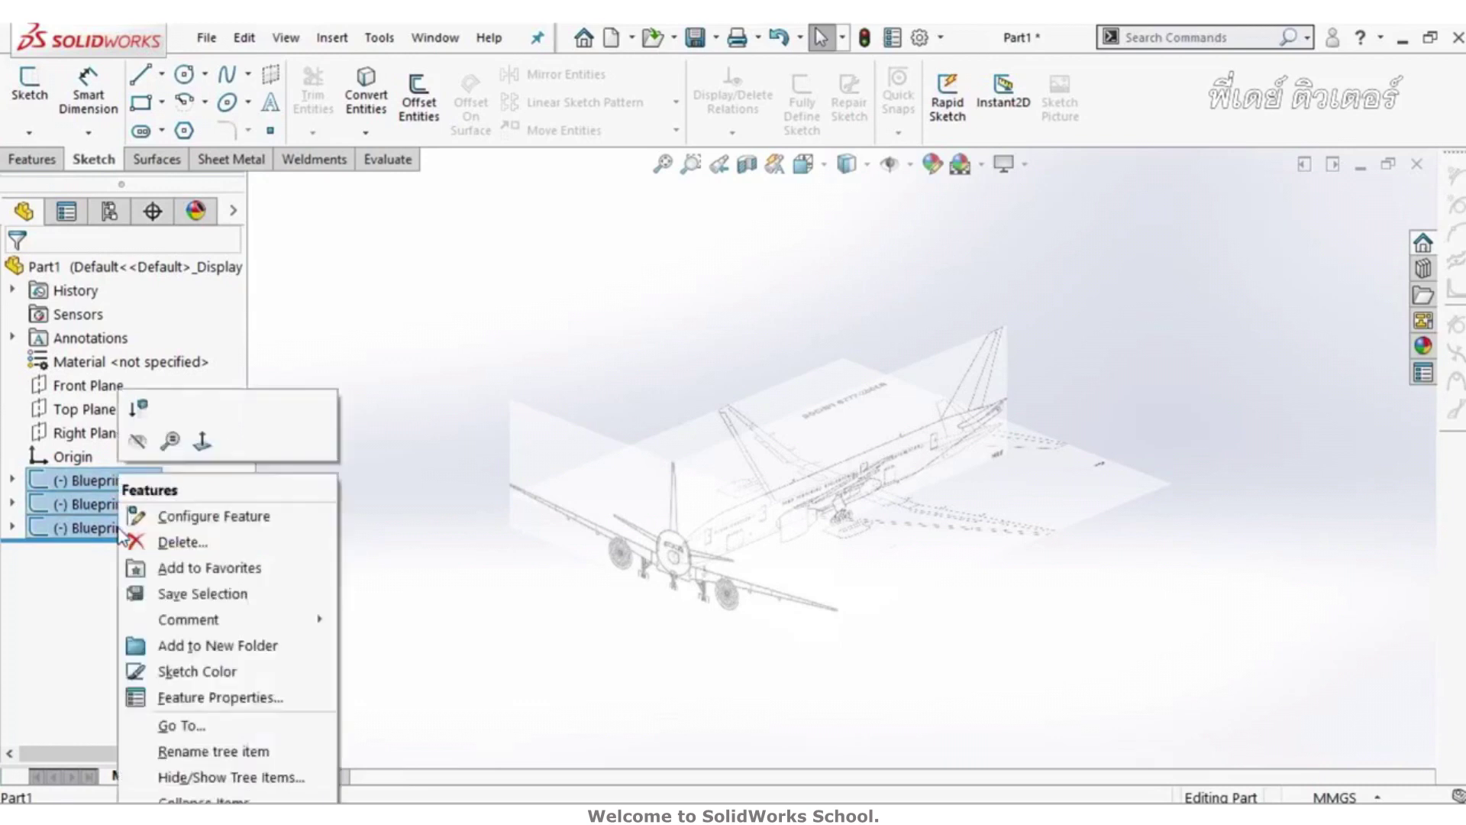
click(183, 645)
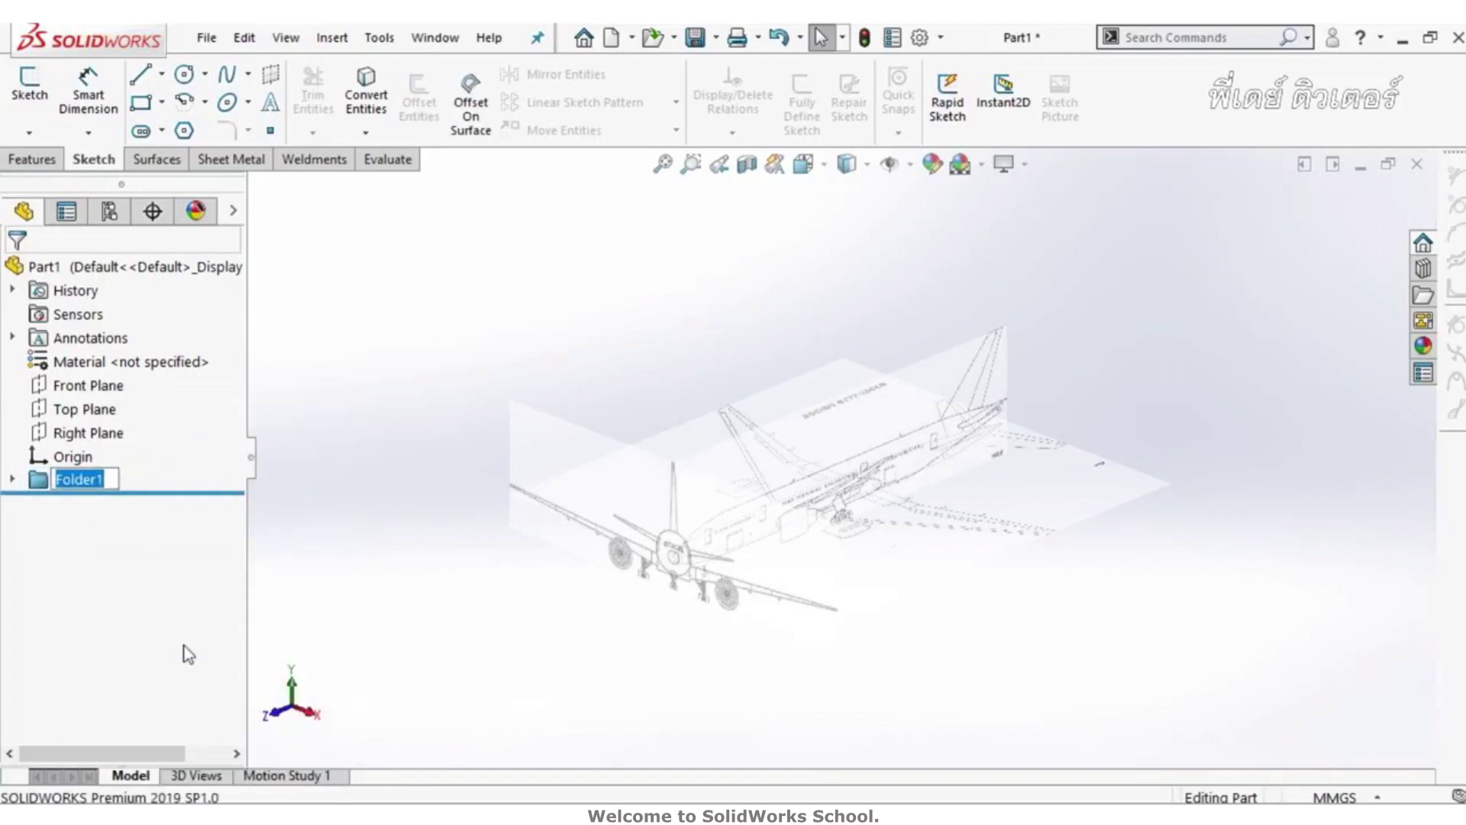
text(B)
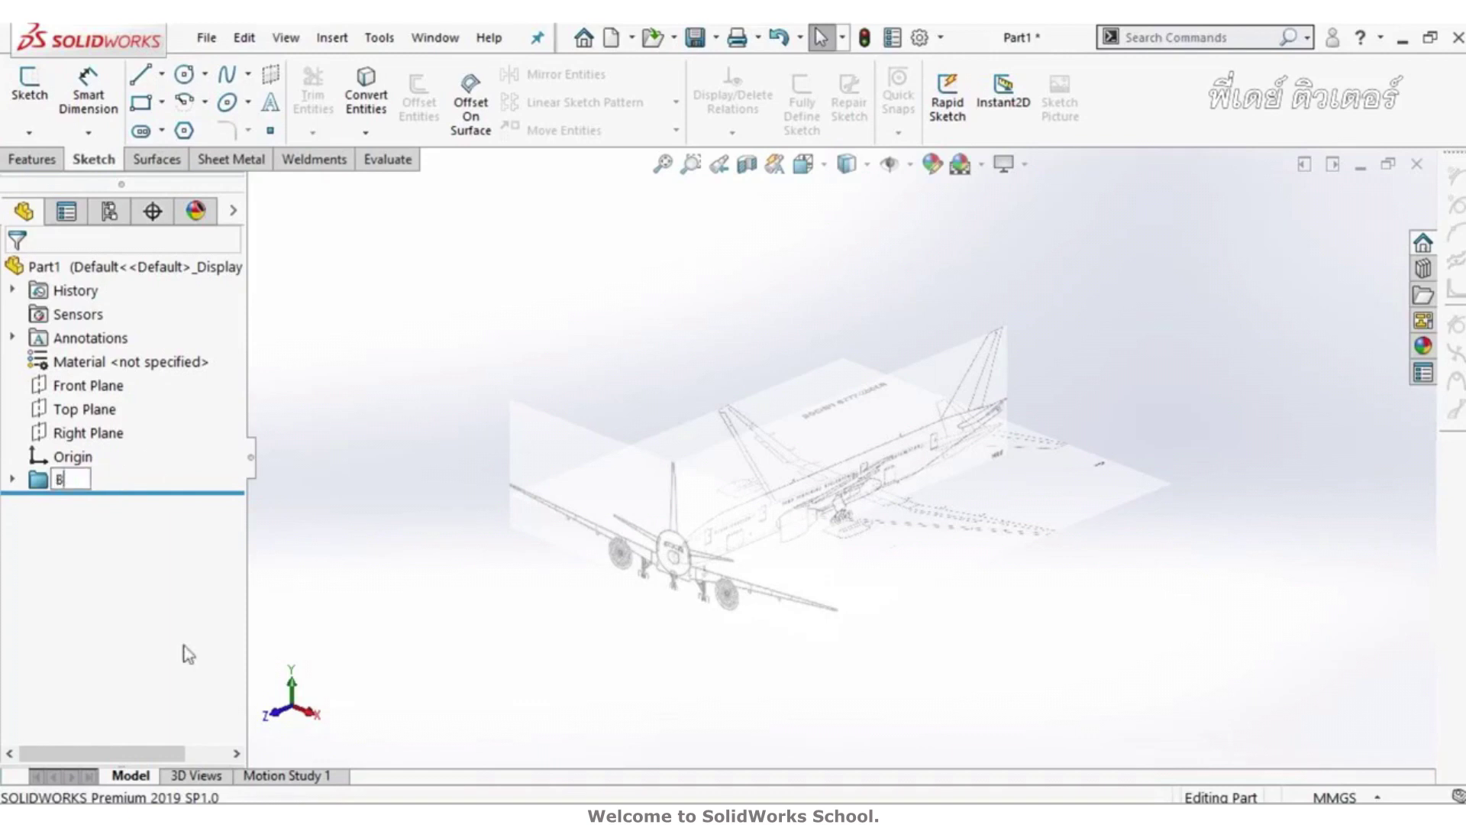
text(lu)
text(e)
text( Print)
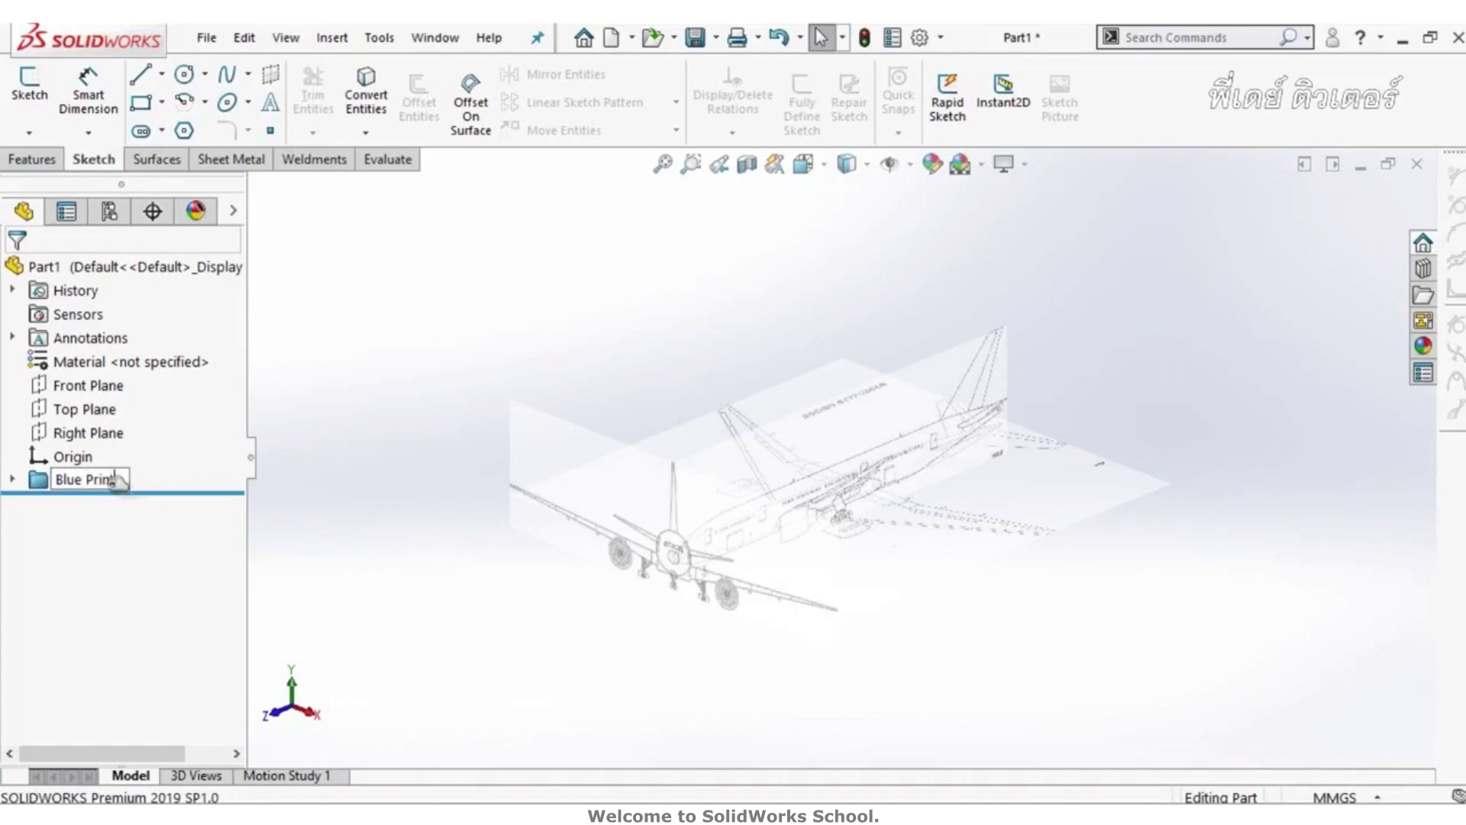
click(94, 479)
key(BackSpace)
text(p)
key(BackSpace)
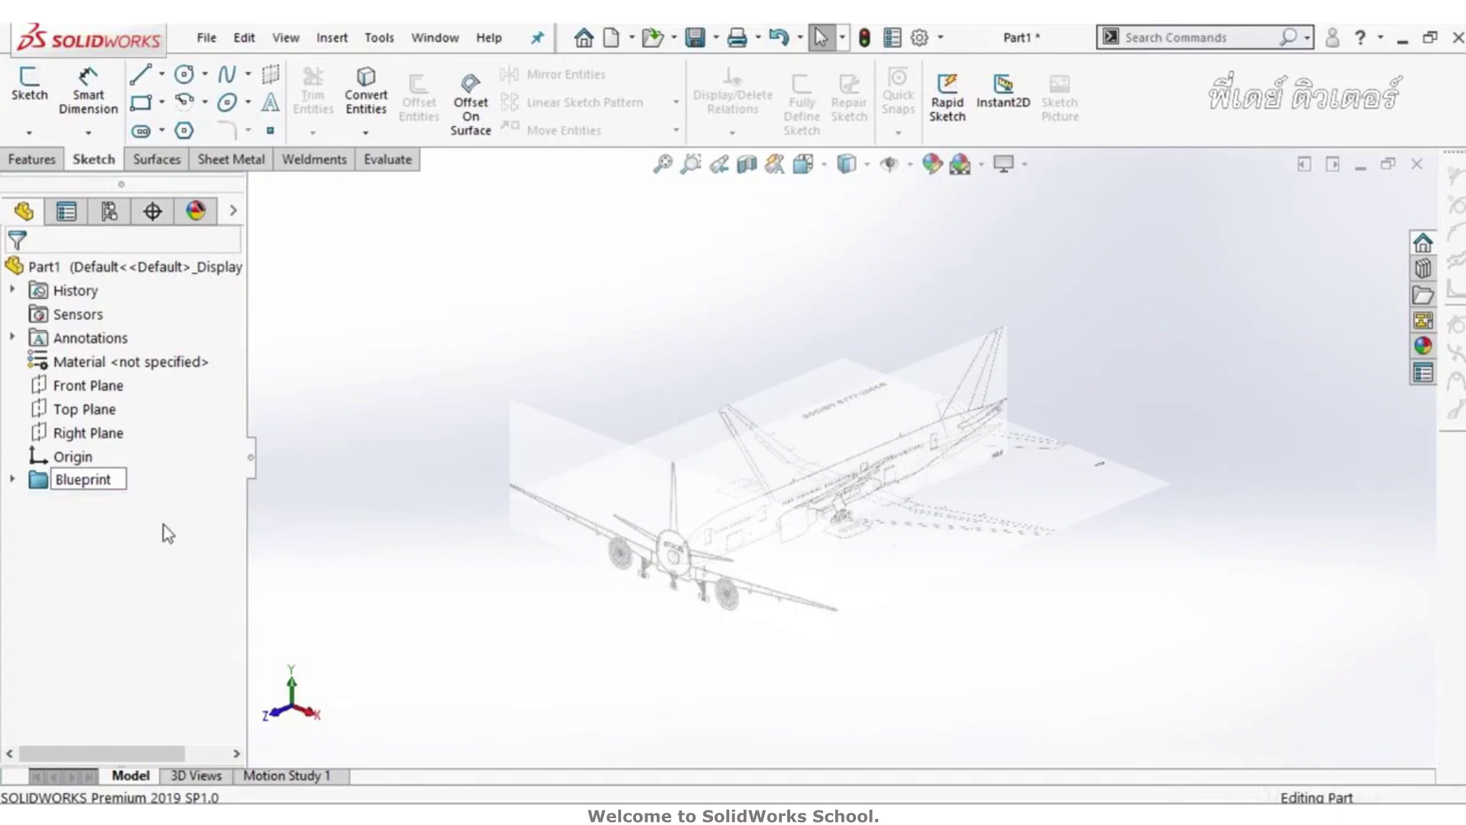
key(Return)
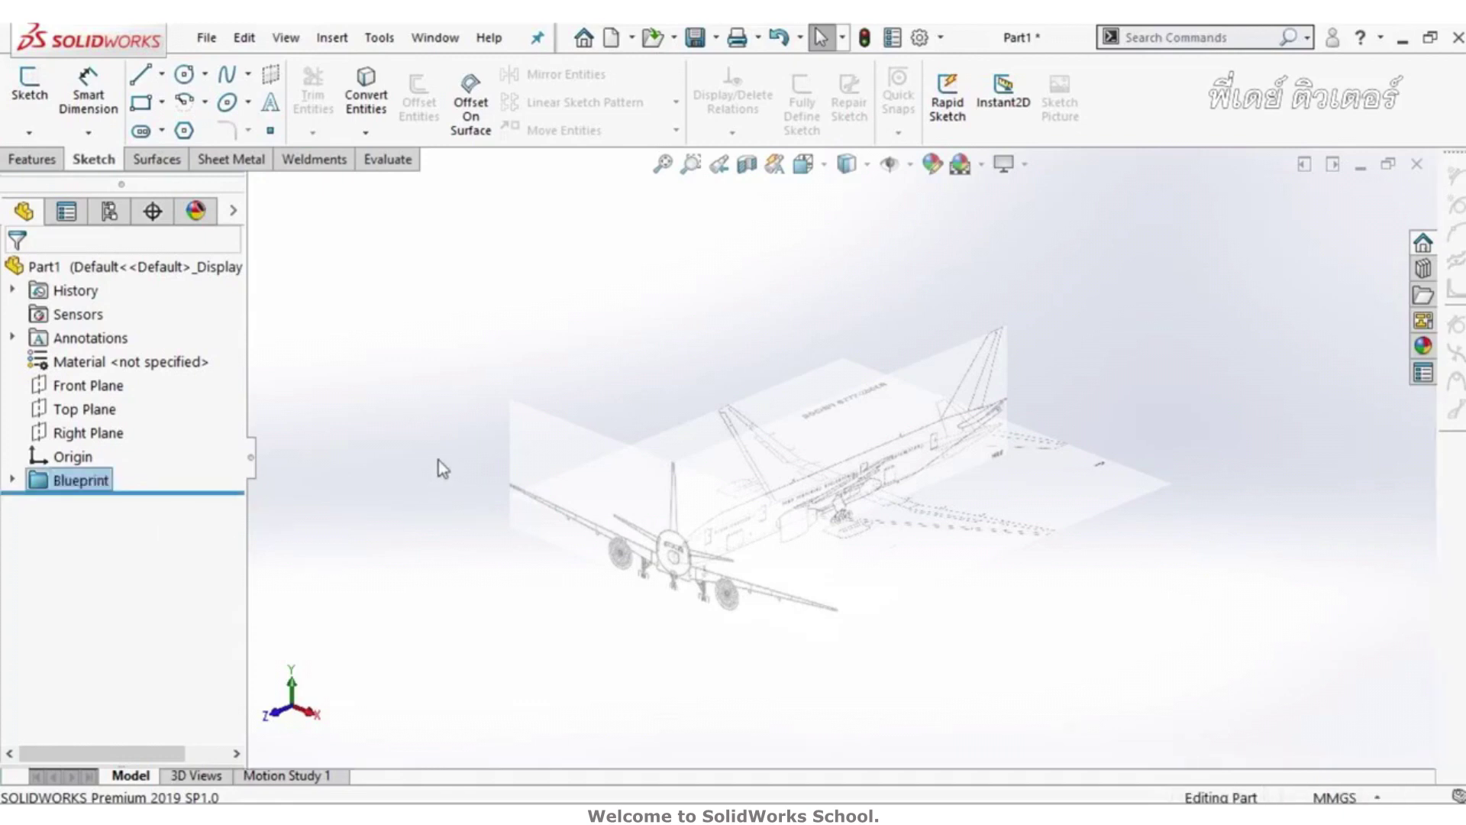
click(443, 468)
Step: Enable the Freeze bar under System Options > General
click(920, 38)
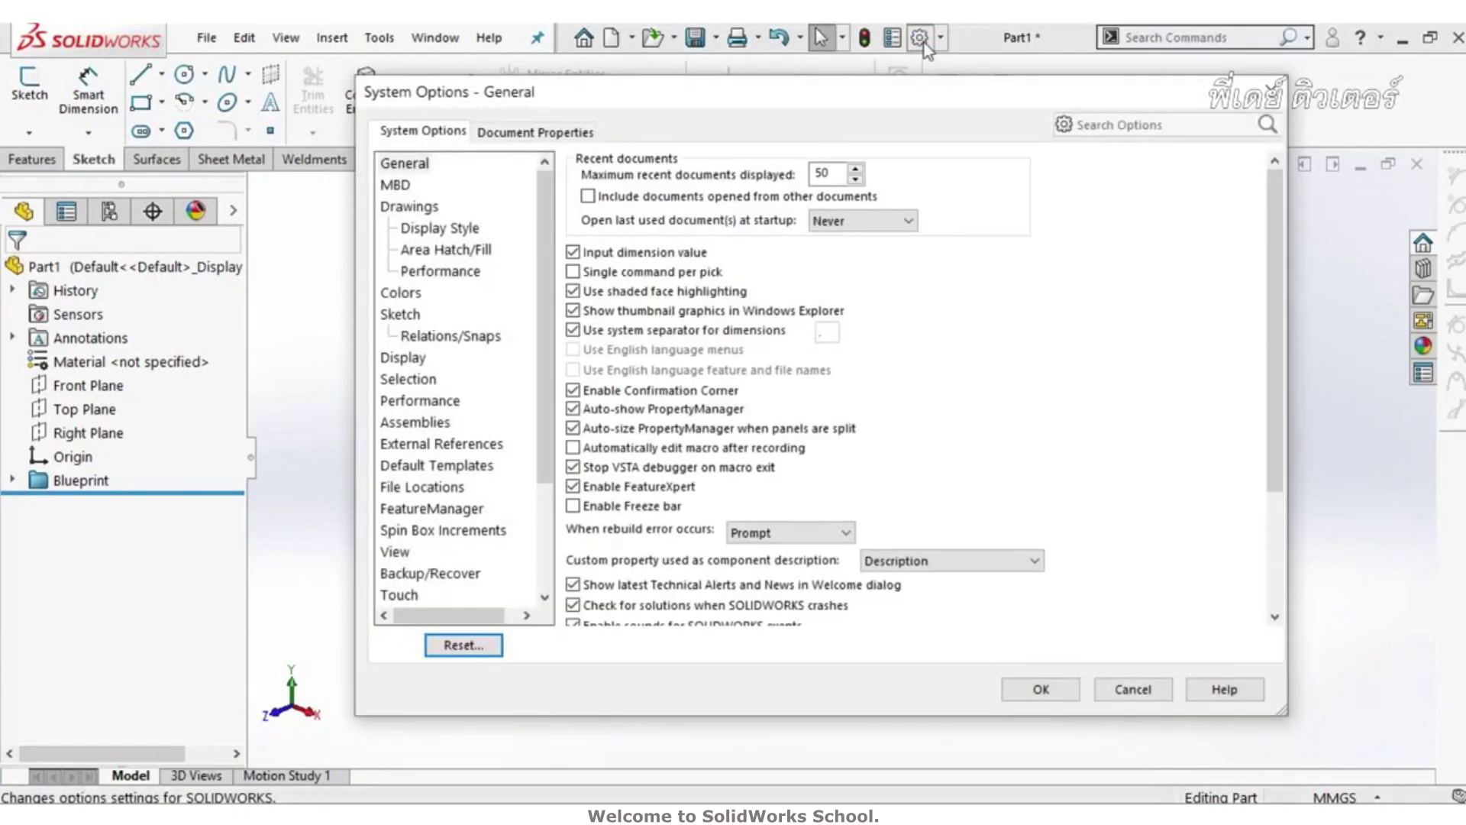
click(403, 165)
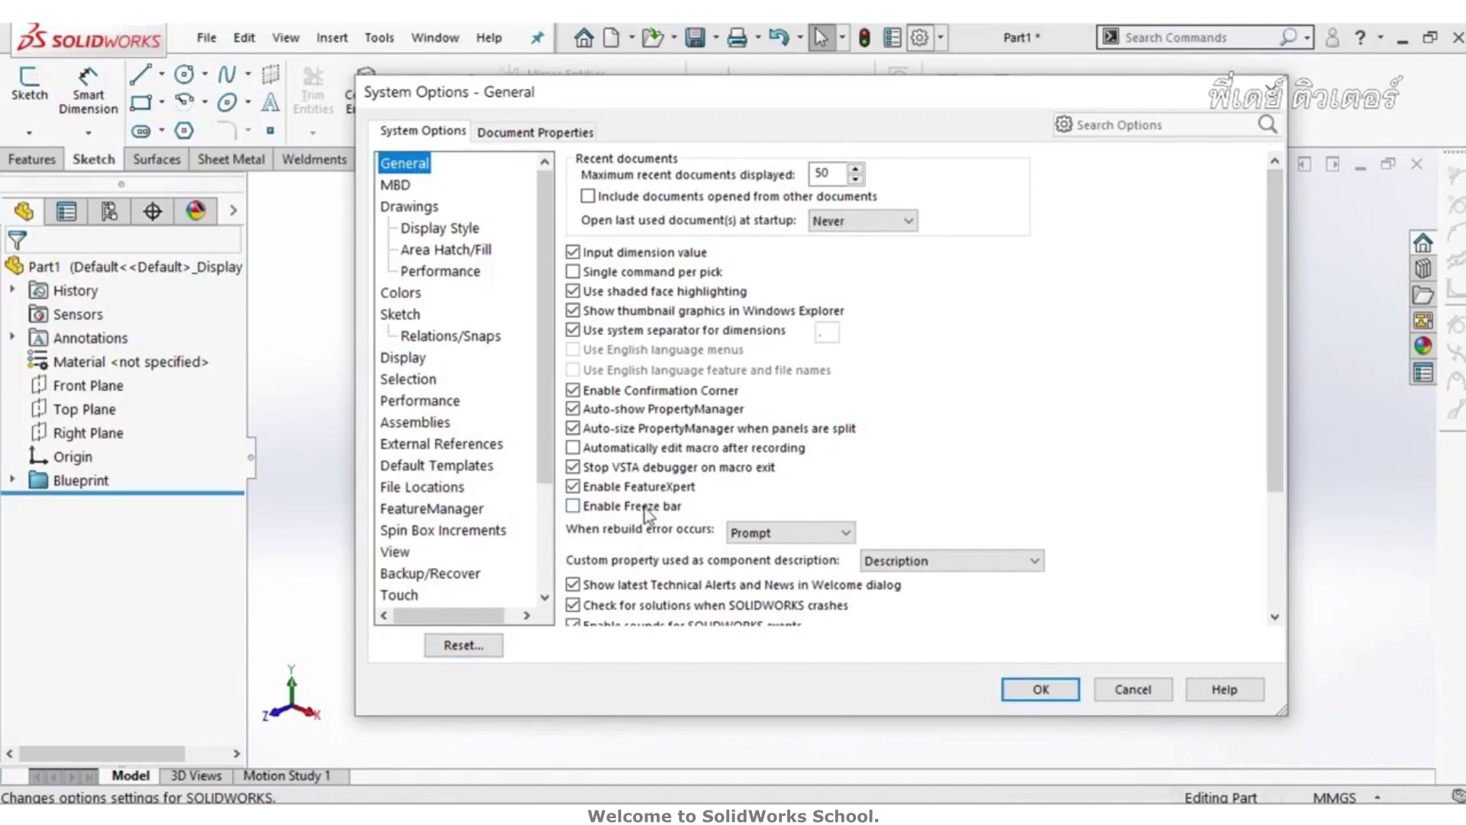
click(574, 507)
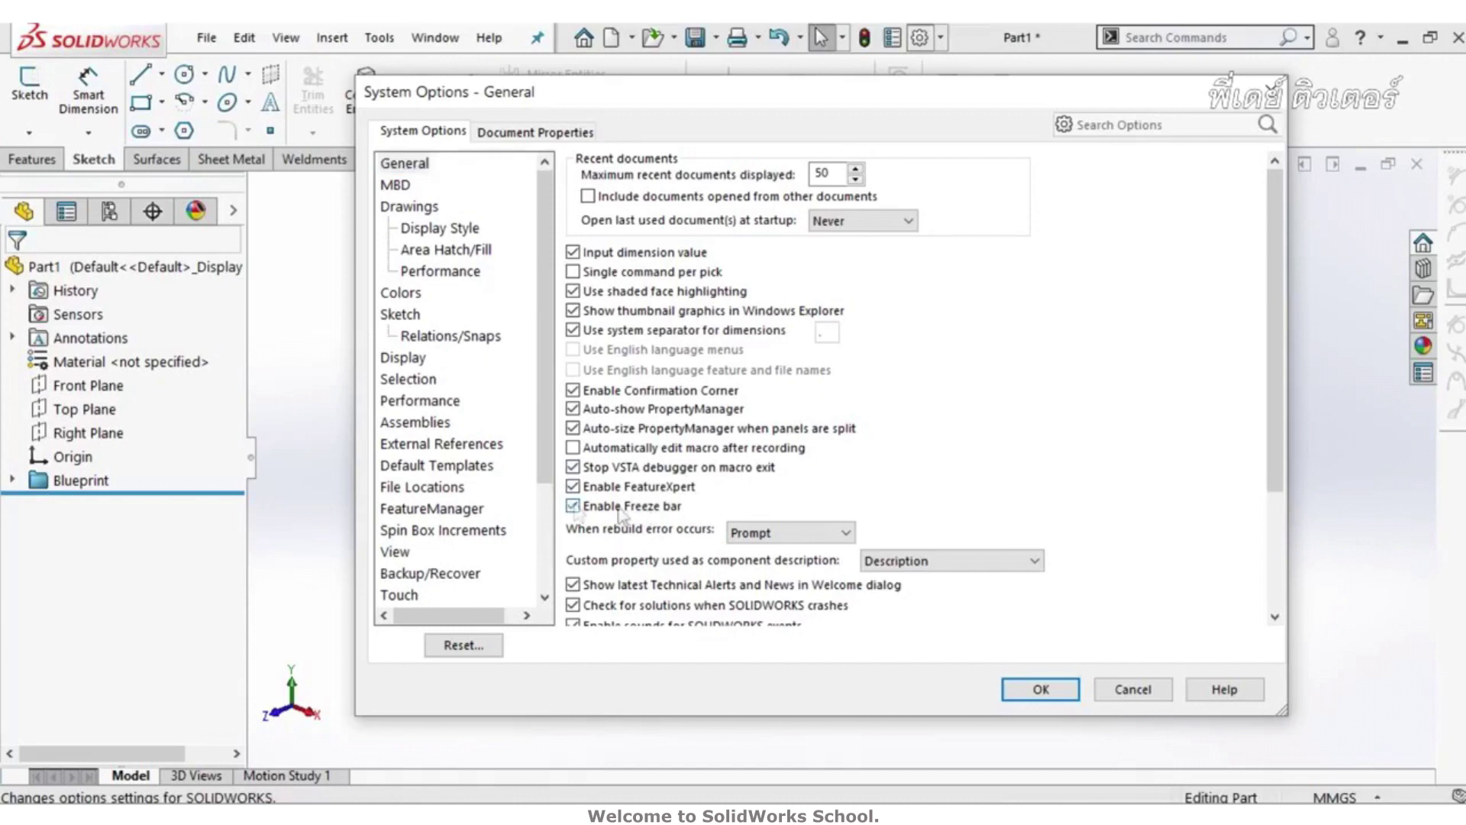
click(1032, 691)
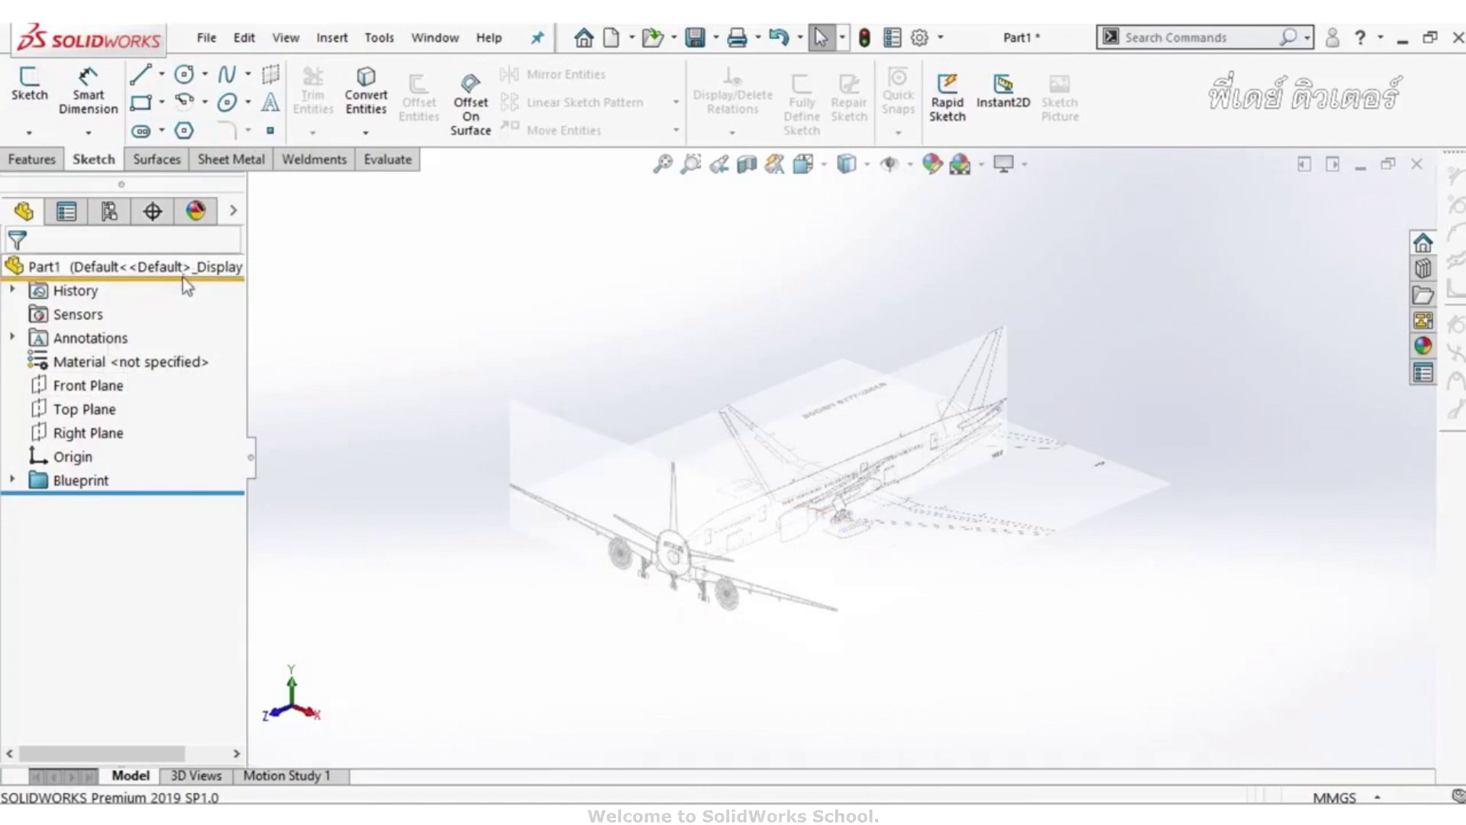
Step: Drag the freeze bar below the Blueprint folder, then check the isometric view
mouse_move(182, 277)
mouse_down()
mouse_move(191, 362)
mouse_move(147, 535)
mouse_up()
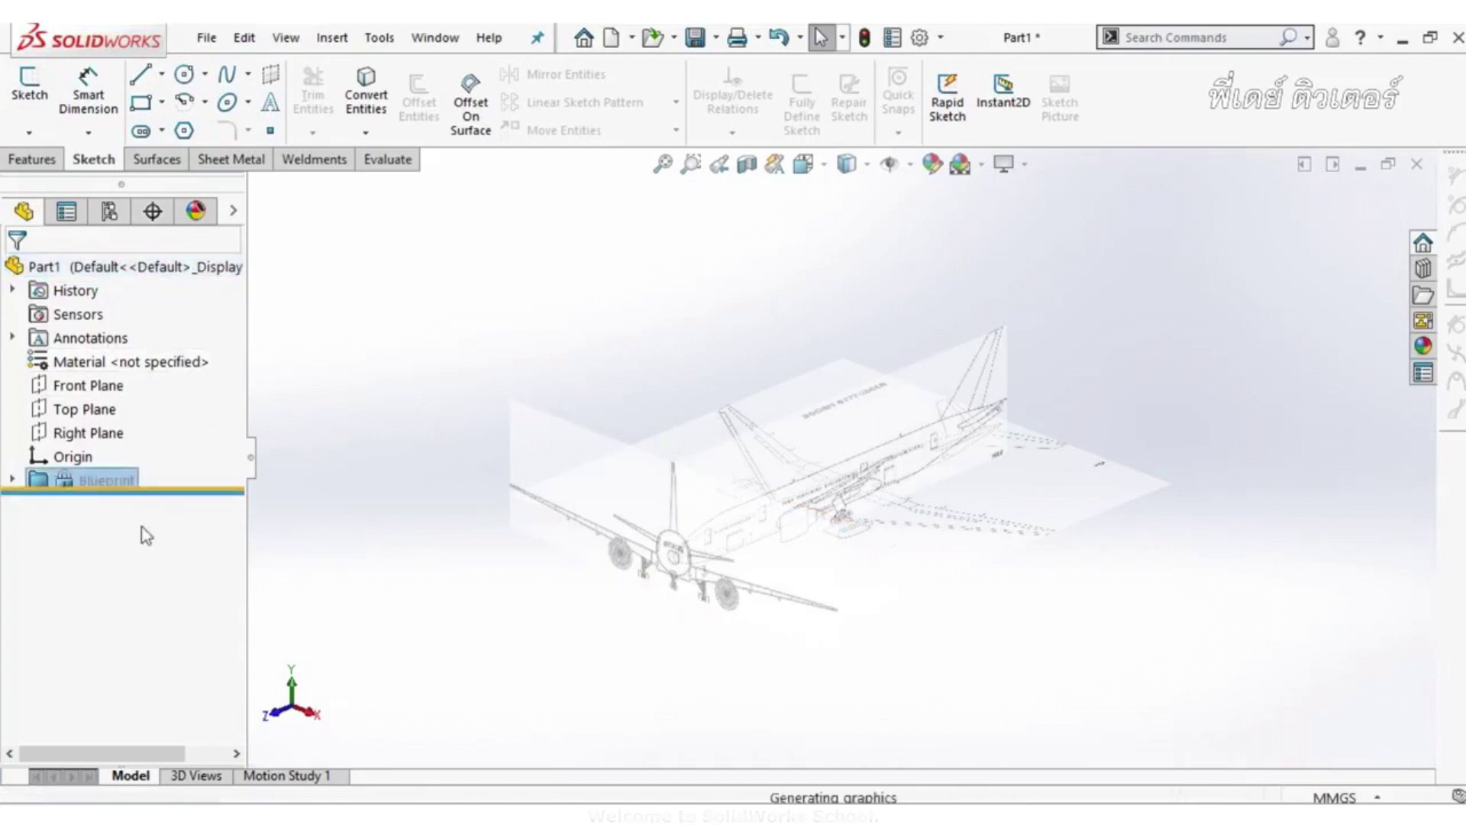
mouse_move(623, 529)
middle_down()
mouse_move(605, 517)
mouse_move(654, 533)
mouse_move(622, 563)
mouse_move(630, 573)
middle_up()
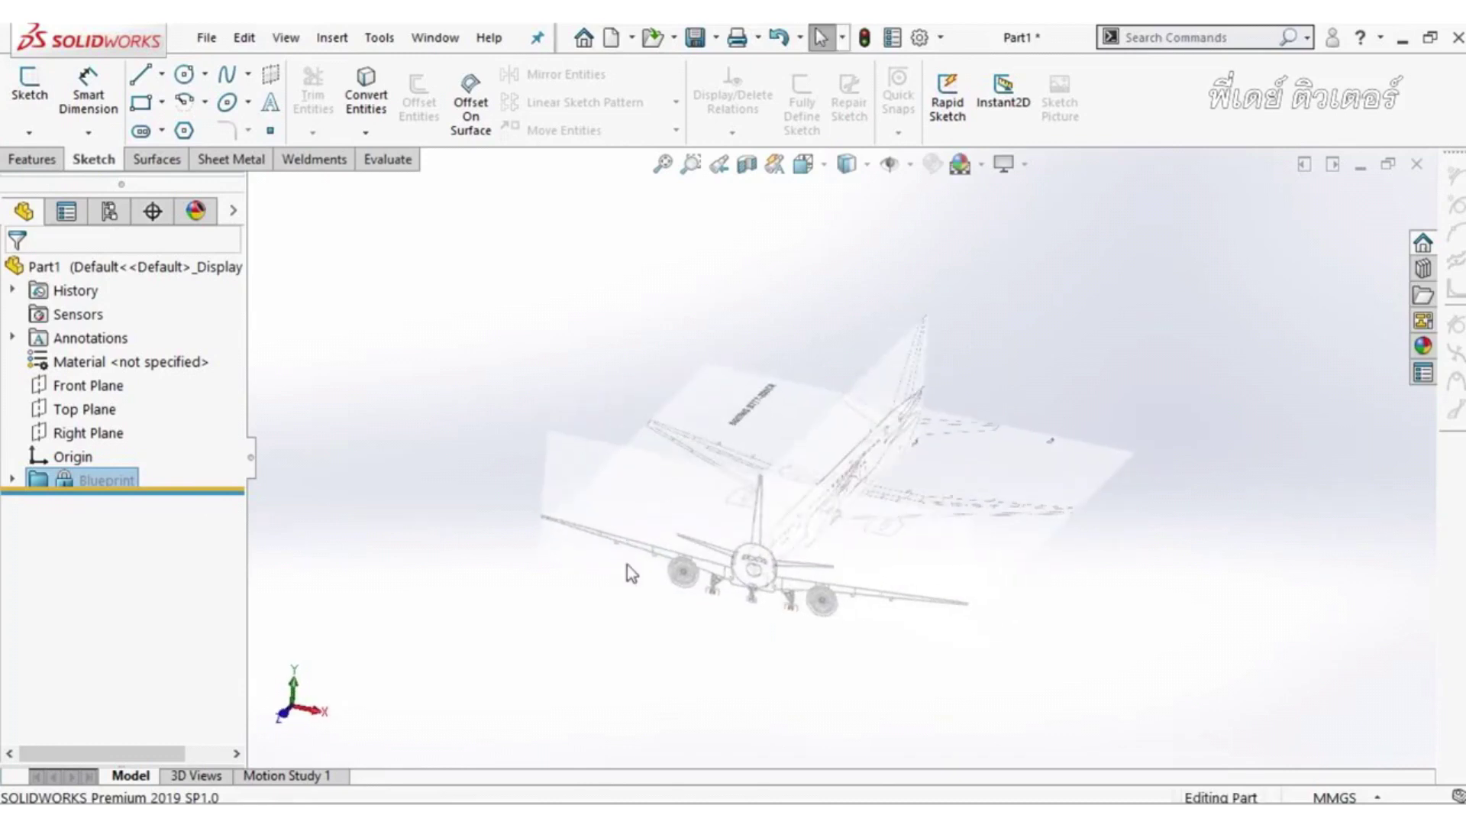
key(ctrl+7)
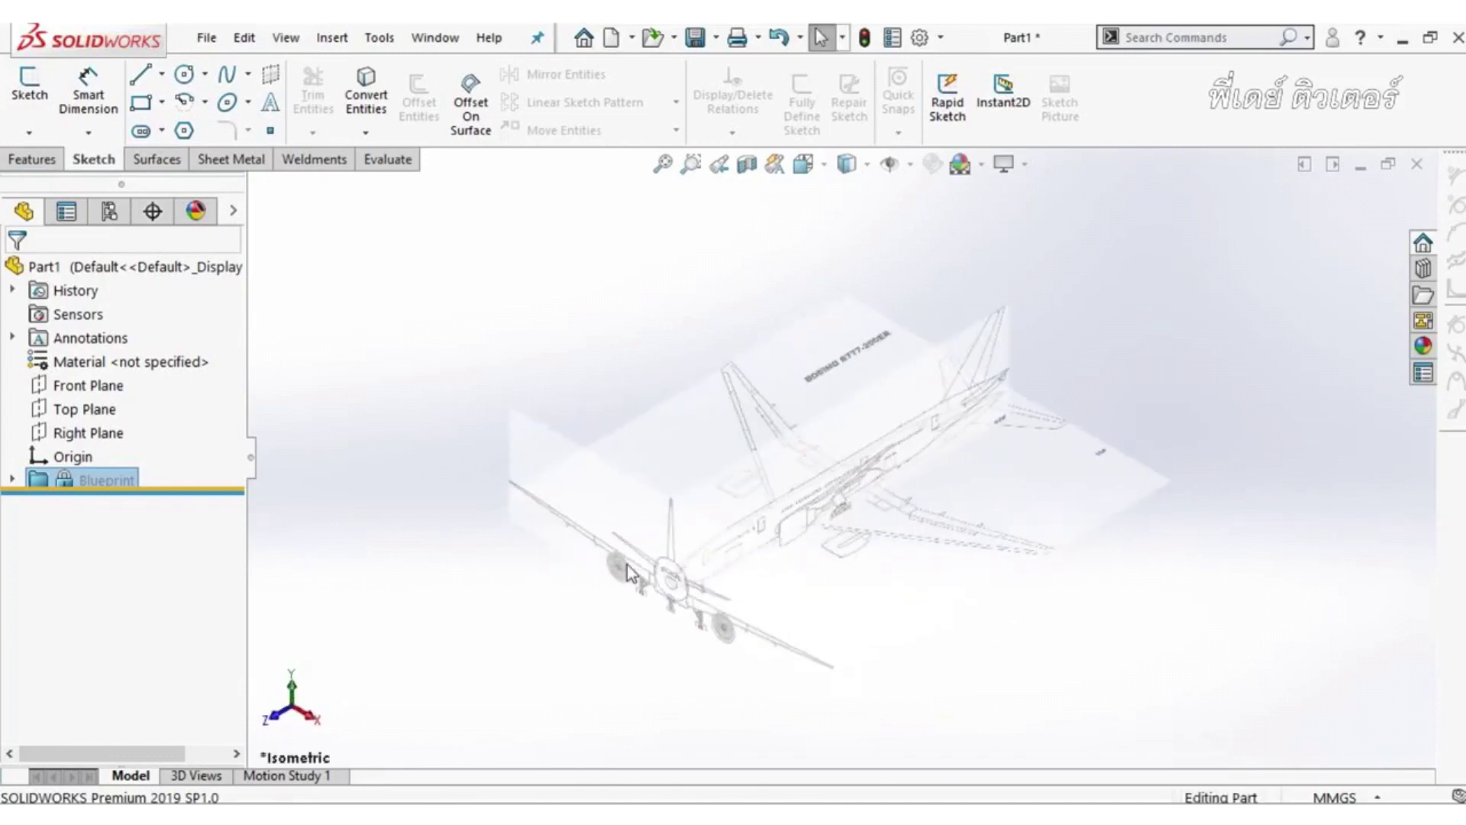
mouse_move(827, 629)
middle_down()
mouse_move(876, 497)
mouse_move(909, 501)
mouse_move(1072, 599)
mouse_move(1008, 583)
mouse_move(863, 593)
mouse_move(815, 694)
mouse_move(847, 707)
middle_up()
key(Escape)
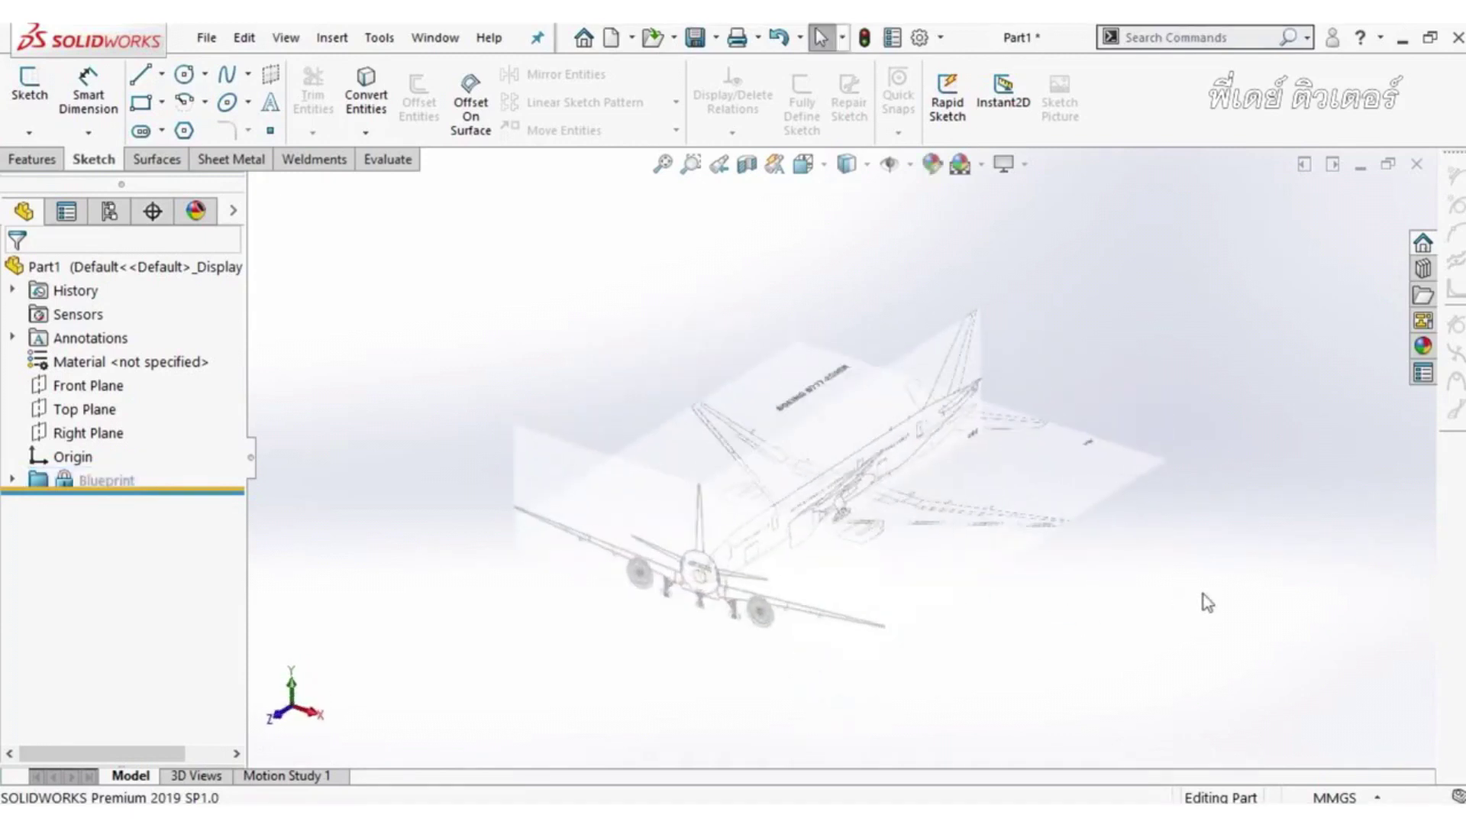